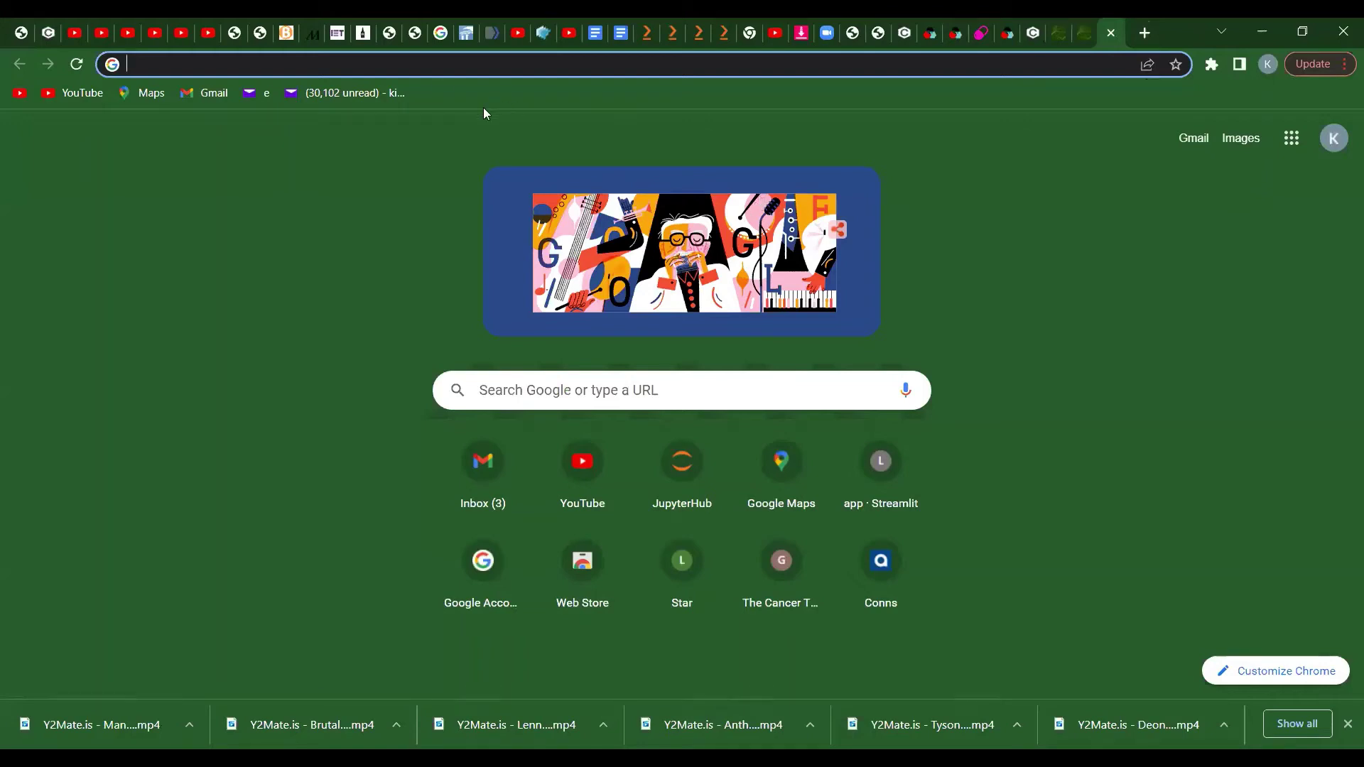
Step: Search Google for pubchem and open the PubChem homepage from the results
{"action": "left_click", "coordinate": [345, 67]}
{"action": "type", "text": "pu"}
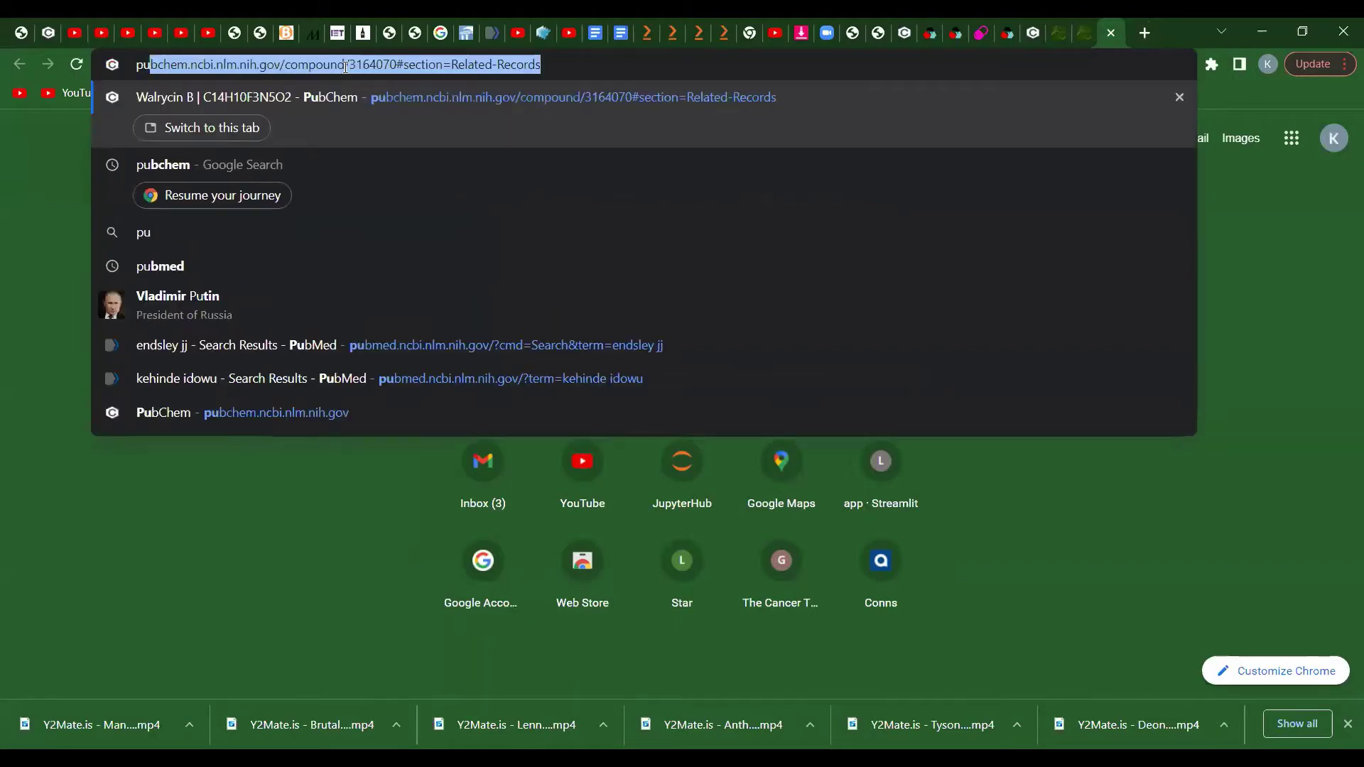
{"action": "key", "text": "Right"}
{"action": "key", "text": "BackSpace"}
{"action": "key", "text": "BackSpace"}
{"action": "key", "text": "BackSpace"}
{"action": "key", "text": "BackSpace"}
{"action": "key", "text": "BackSpace"}
{"action": "key", "text": "BackSpace"}
{"action": "key", "text": "BackSpace"}
{"action": "key", "text": "BackSpace"}
{"action": "key", "text": "BackSpace"}
{"action": "key", "text": "BackSpace"}
{"action": "key", "text": "BackSpace"}
{"action": "key", "text": "BackSpace"}
{"action": "key", "text": "BackSpace"}
{"action": "key", "text": "BackSpace"}
{"action": "key", "text": "BackSpace"}
{"action": "key", "text": "BackSpace"}
{"action": "key", "text": "BackSpace"}
{"action": "key", "text": "BackSpace"}
{"action": "key", "text": "BackSpace"}
{"action": "key", "text": "BackSpace"}
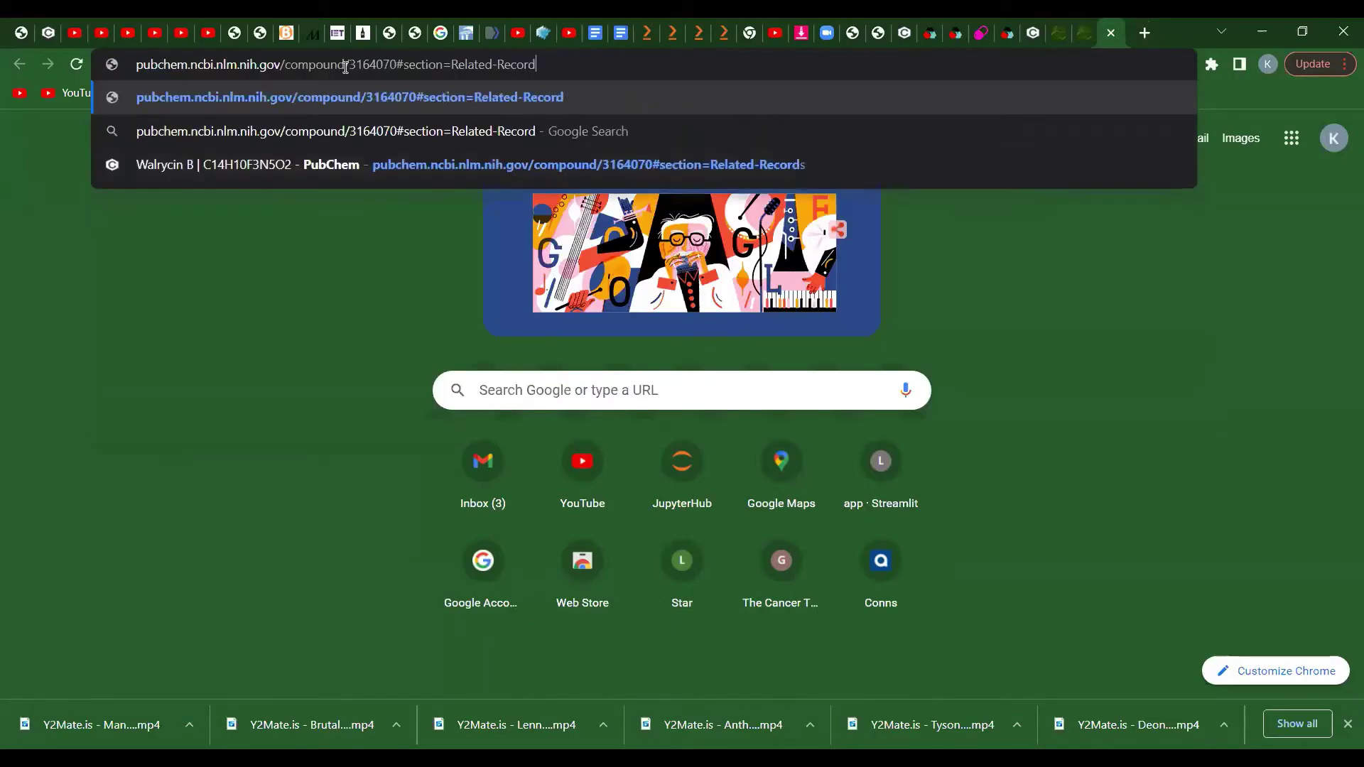
{"action": "key", "text": "BackSpace"}
{"action": "key", "text": "BackSpace"}
{"action": "key", "text": "BackSpace"}
{"action": "key", "text": "BackSpace"}
{"action": "key", "text": "BackSpace"}
{"action": "key", "text": "BackSpace"}
{"action": "key", "text": "BackSpace"}
{"action": "key", "text": "BackSpace"}
{"action": "key", "text": "BackSpace"}
{"action": "key", "text": "BackSpace"}
{"action": "key", "text": "BackSpace"}
{"action": "key", "text": "BackSpace"}
{"action": "key", "text": "BackSpace"}
{"action": "key", "text": "BackSpace"}
{"action": "key", "text": "BackSpace"}
{"action": "key", "text": "BackSpace"}
{"action": "key", "text": "BackSpace"}
{"action": "key", "text": "BackSpace"}
{"action": "key", "text": "BackSpace"}
{"action": "key", "text": "BackSpace"}
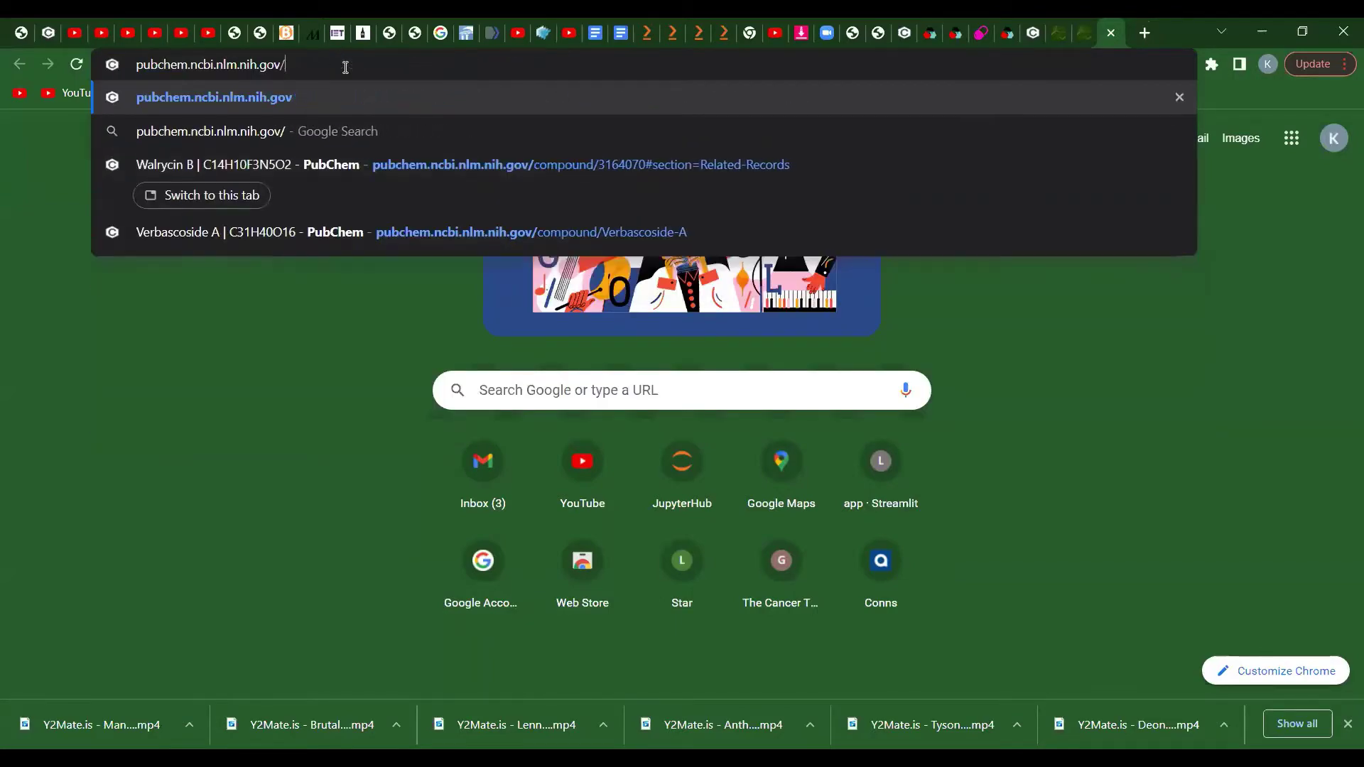
{"action": "key", "text": "BackSpace"}
{"action": "key", "text": "BackSpace"}
{"action": "key", "text": "BackSpace"}
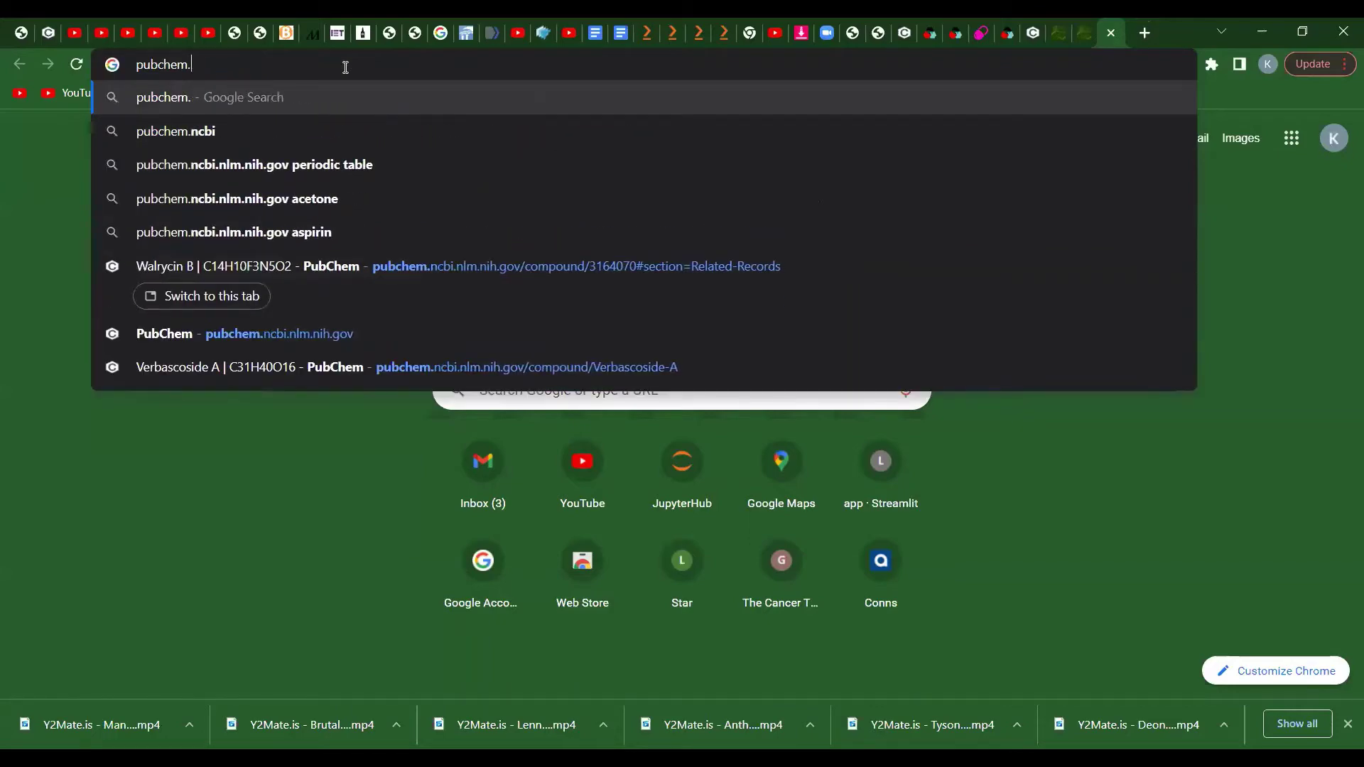
{"action": "key", "text": "Return"}
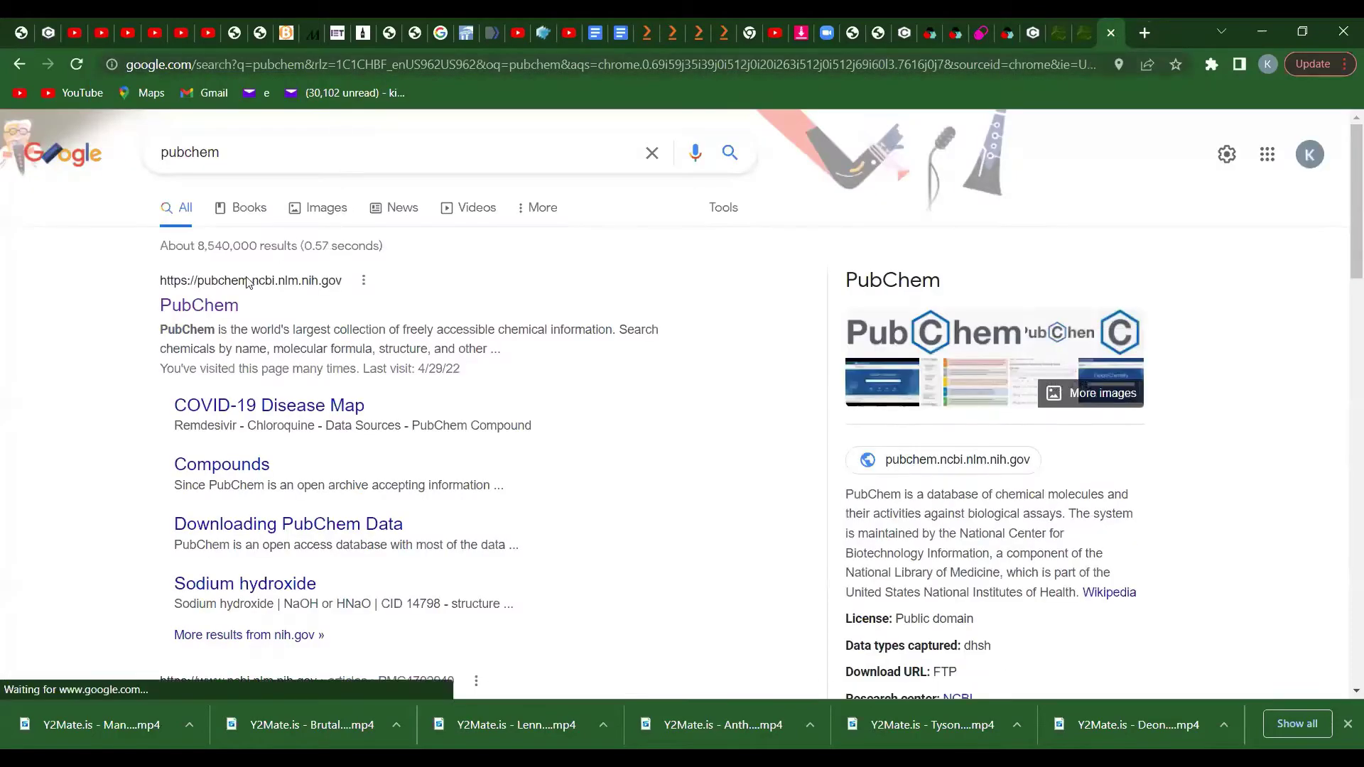
{"action": "left_click", "coordinate": [222, 307]}
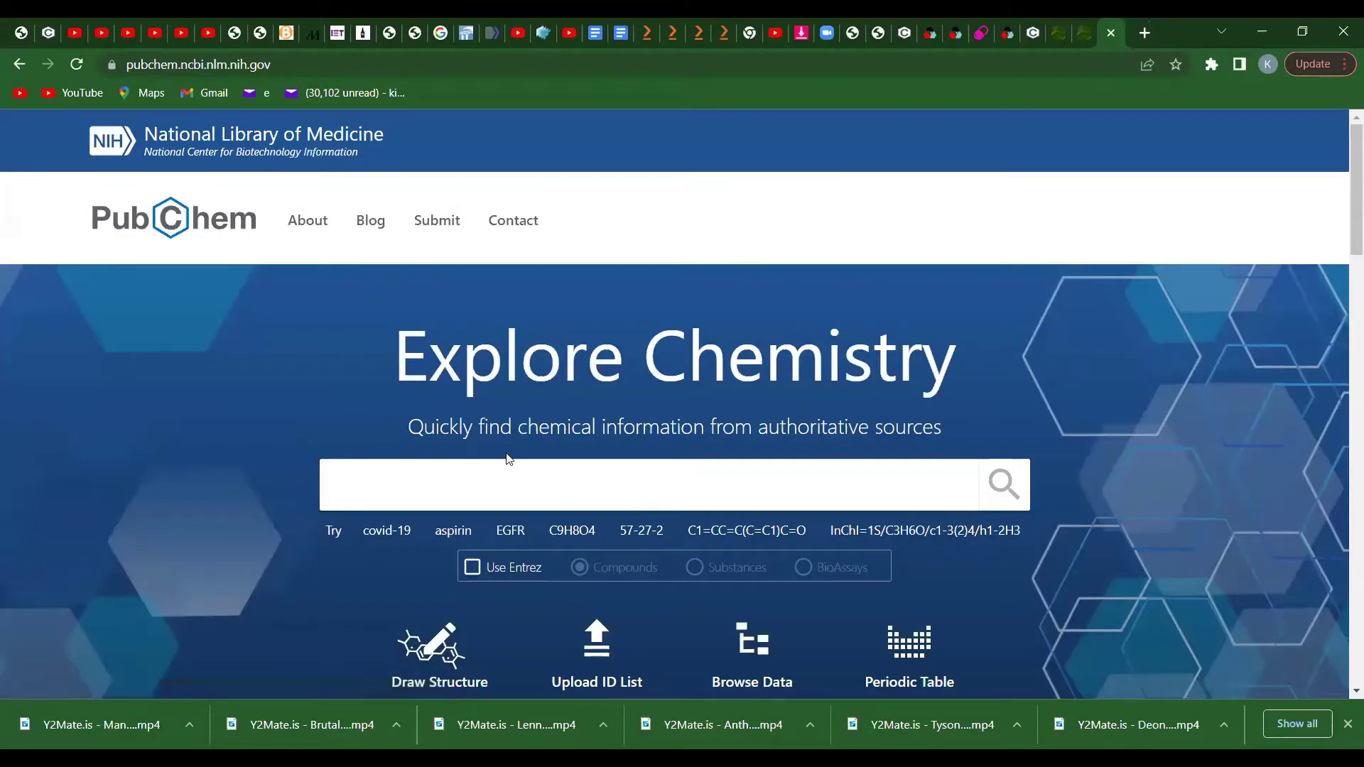
Step: Search PubChem for Metformin and open the compound page of the best match
{"action": "type", "text": "Met"}
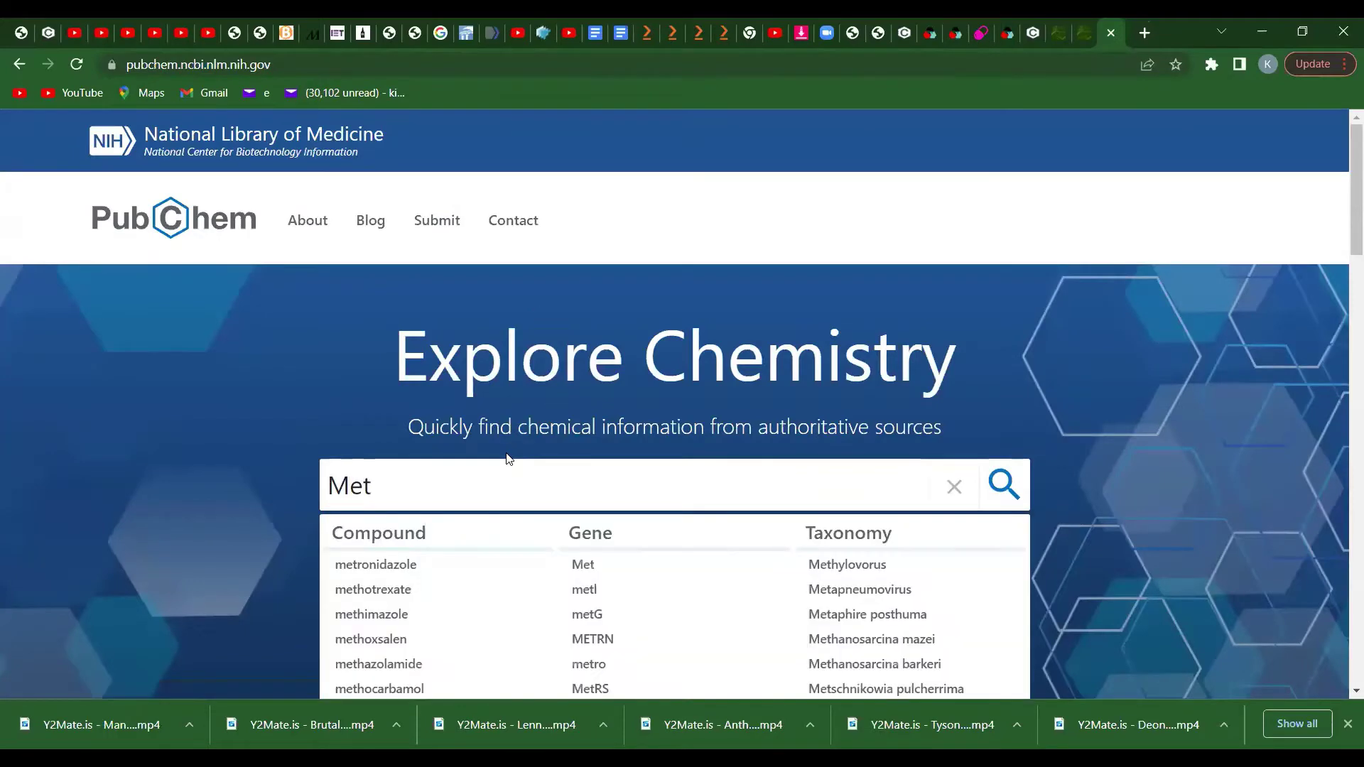
{"action": "type", "text": "forin"}
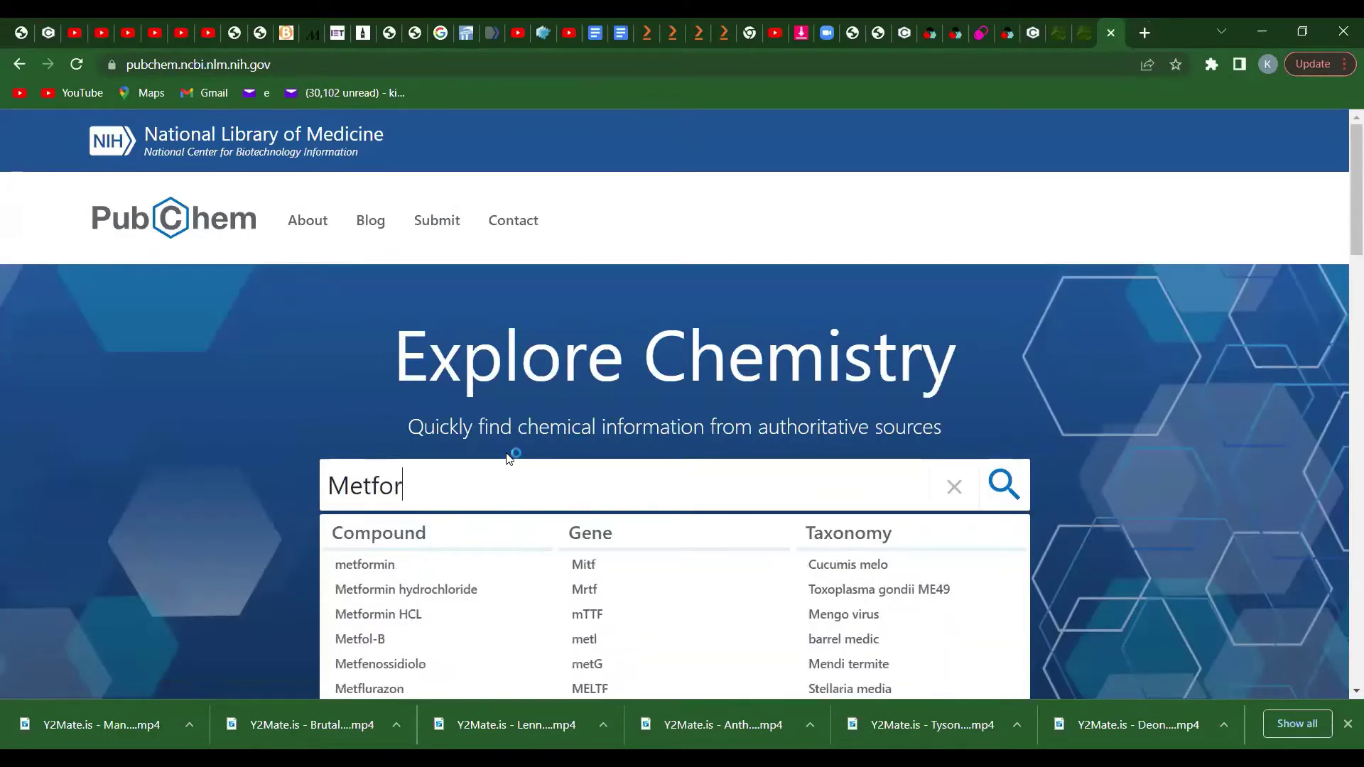
{"action": "key", "text": "BackSpace"}
{"action": "key", "text": "BackSpace"}
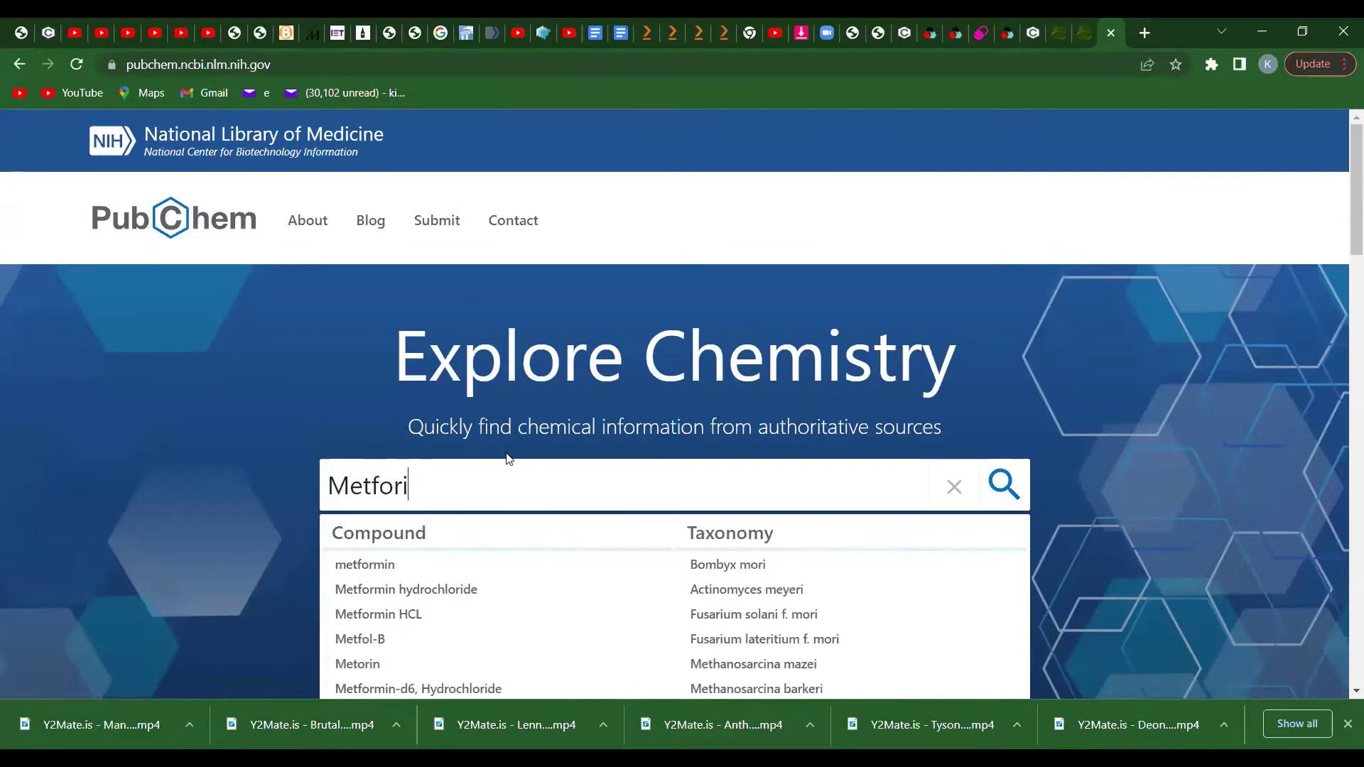
{"action": "type", "text": "min"}
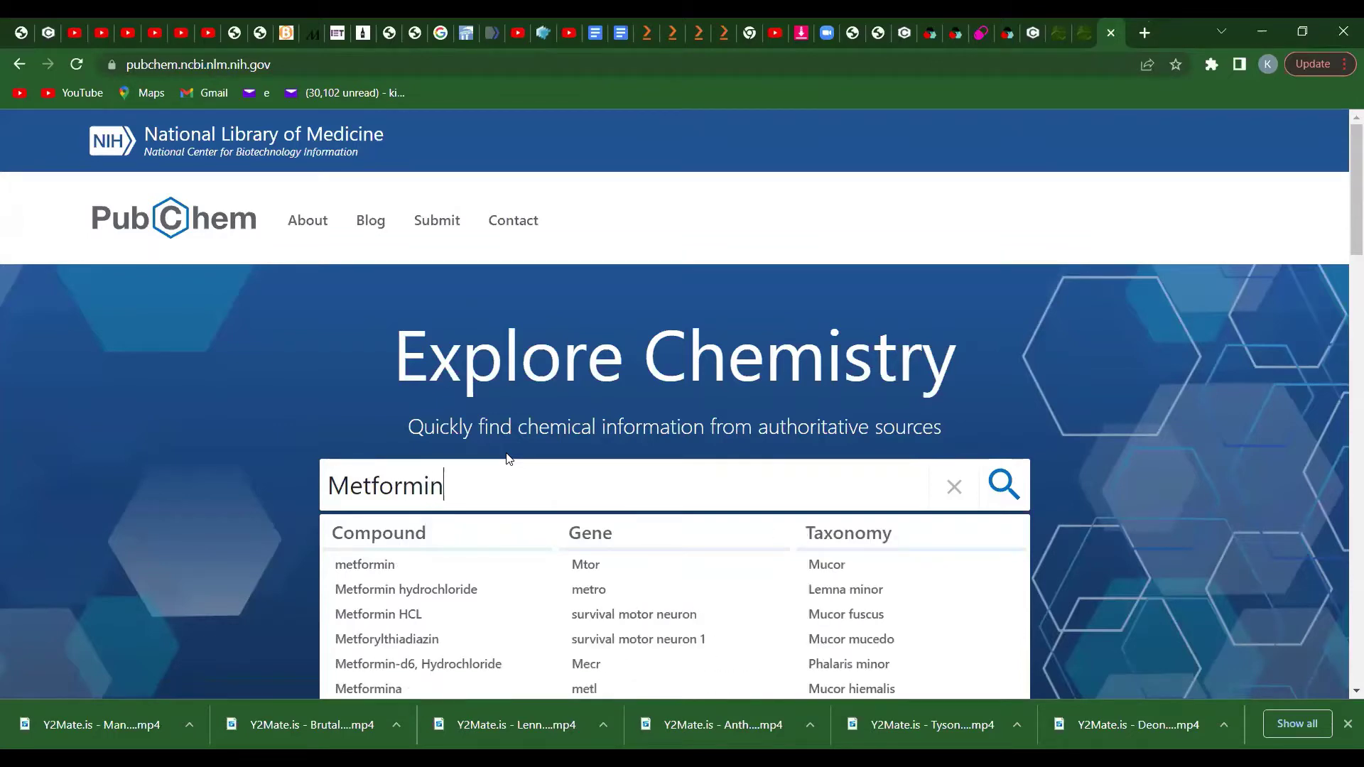
{"action": "key", "text": "Return"}
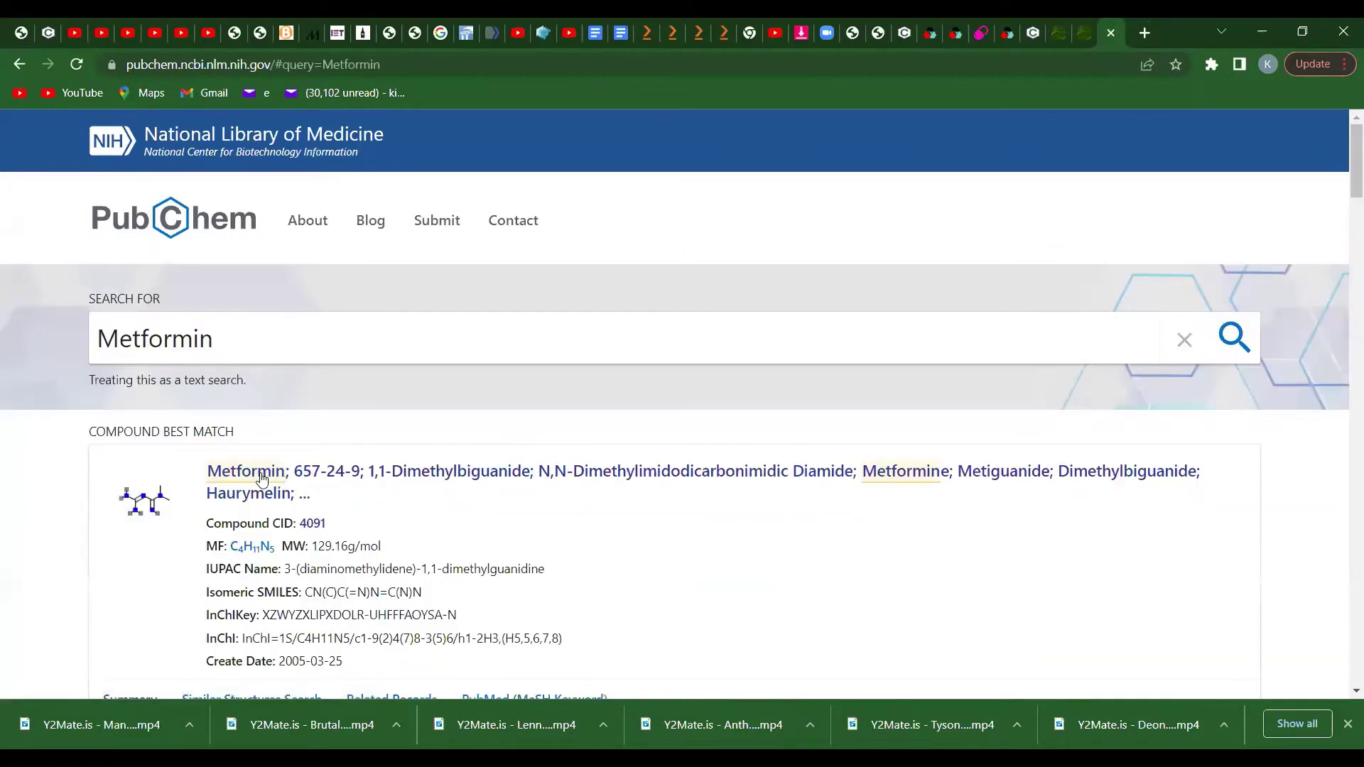
{"action": "left_click", "coordinate": [261, 480]}
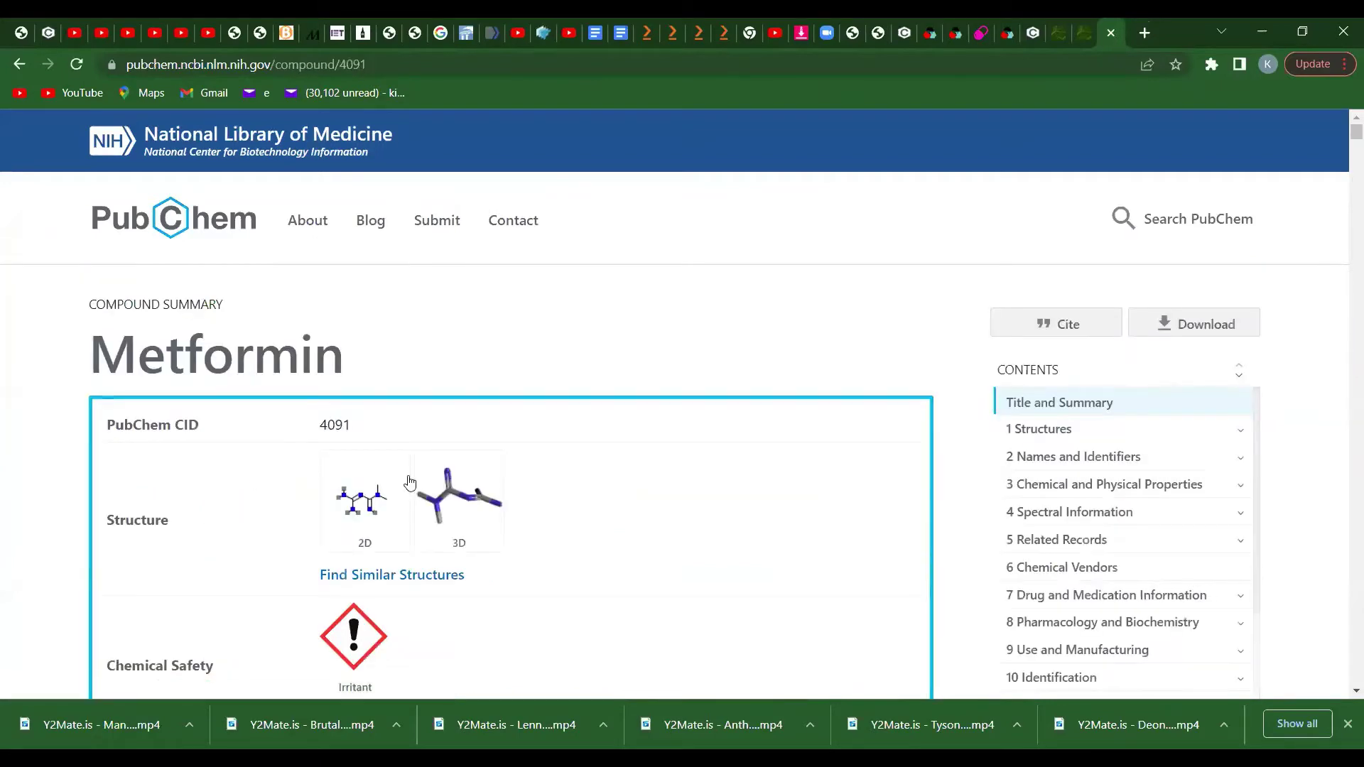
Step: View metformin's 3D Conformer section and return to the start of its compound page
{"action": "scroll", "coordinate": [410, 483], "scroll_direction": "down", "scroll_amount": 2}
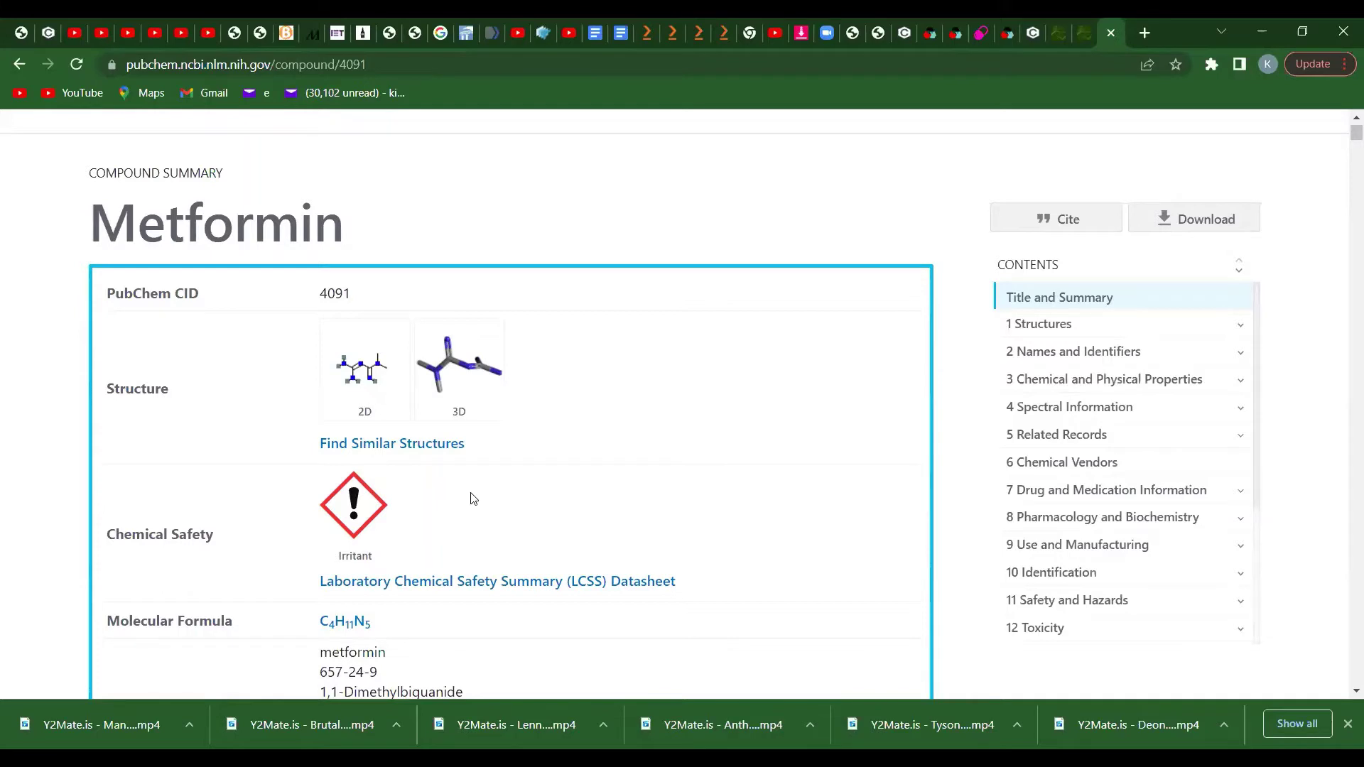
{"action": "left_click", "coordinate": [438, 366]}
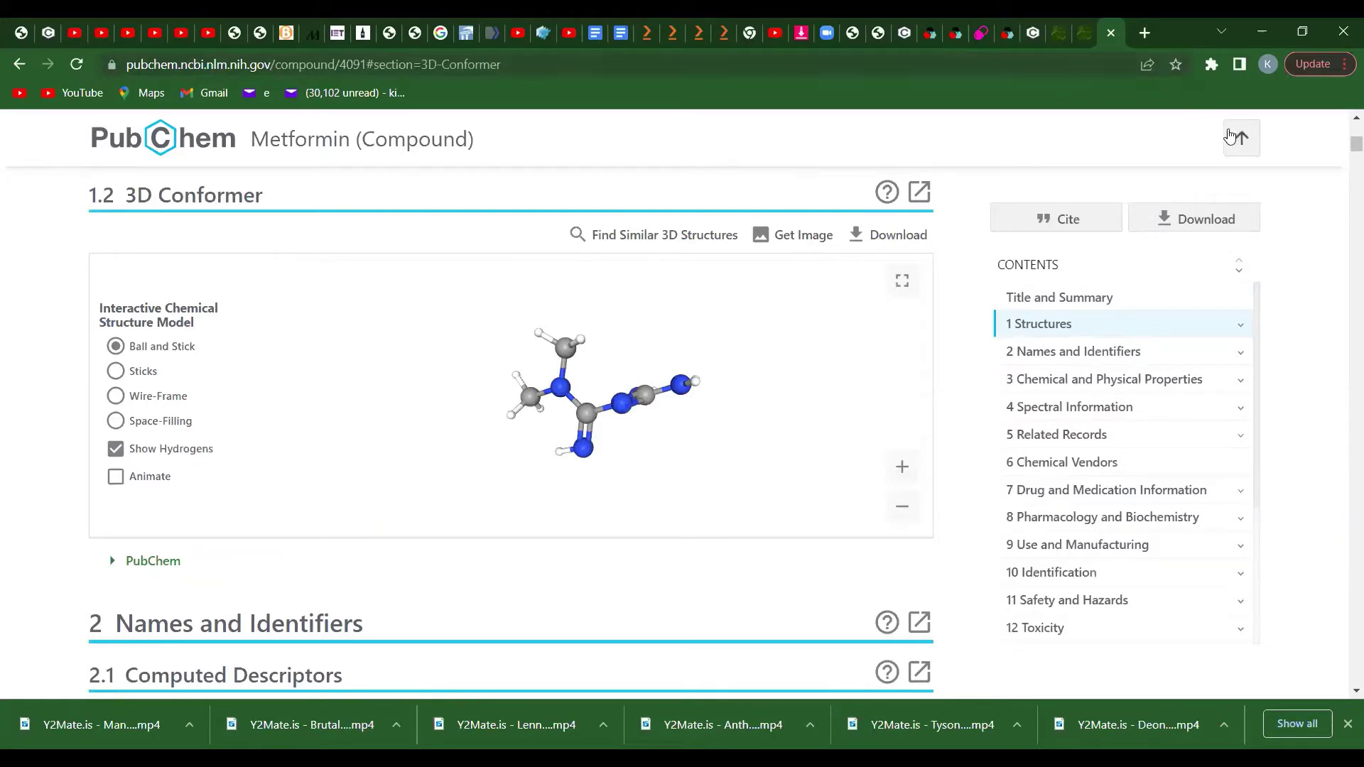
{"action": "left_click", "coordinate": [1236, 135]}
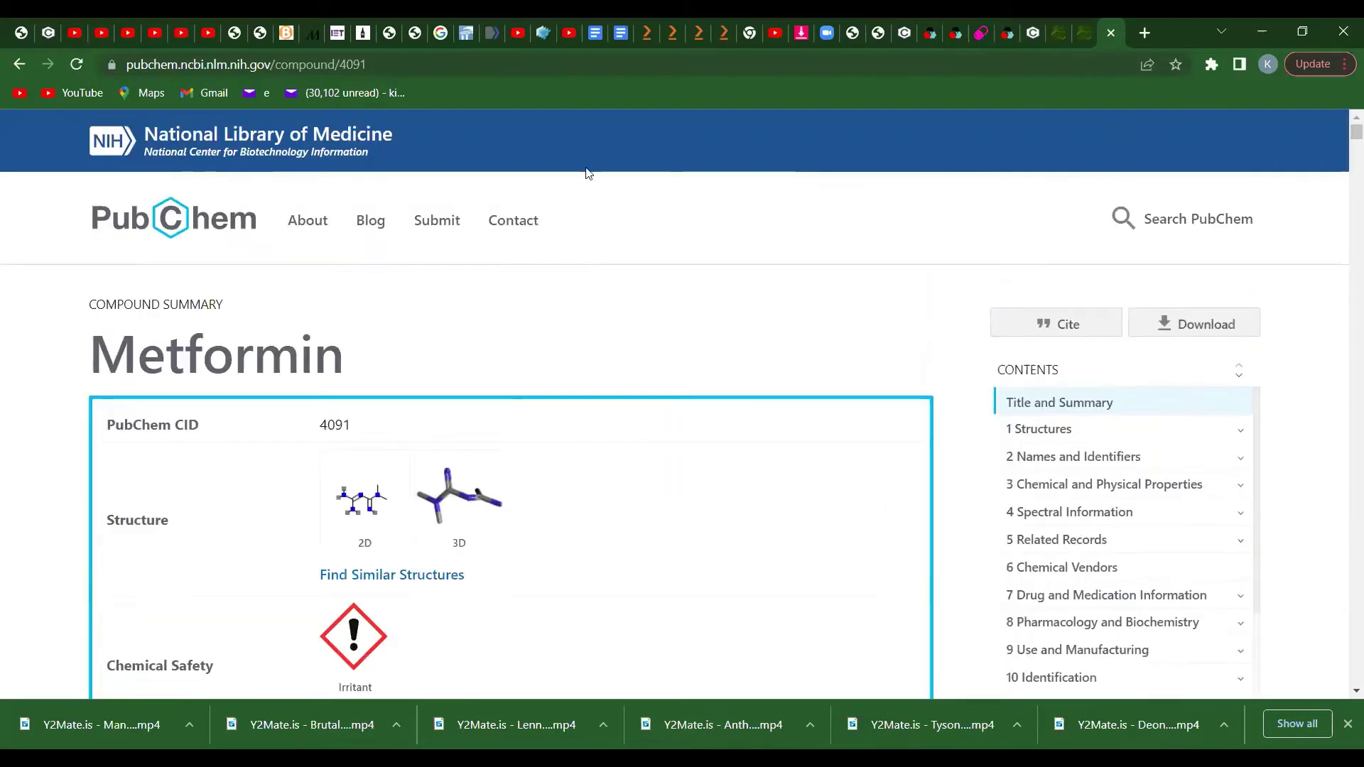
Step: Search PubChem for Verbascoside, view its best-match compound page and return to the PubChem homepage
{"action": "left_click", "coordinate": [1133, 219]}
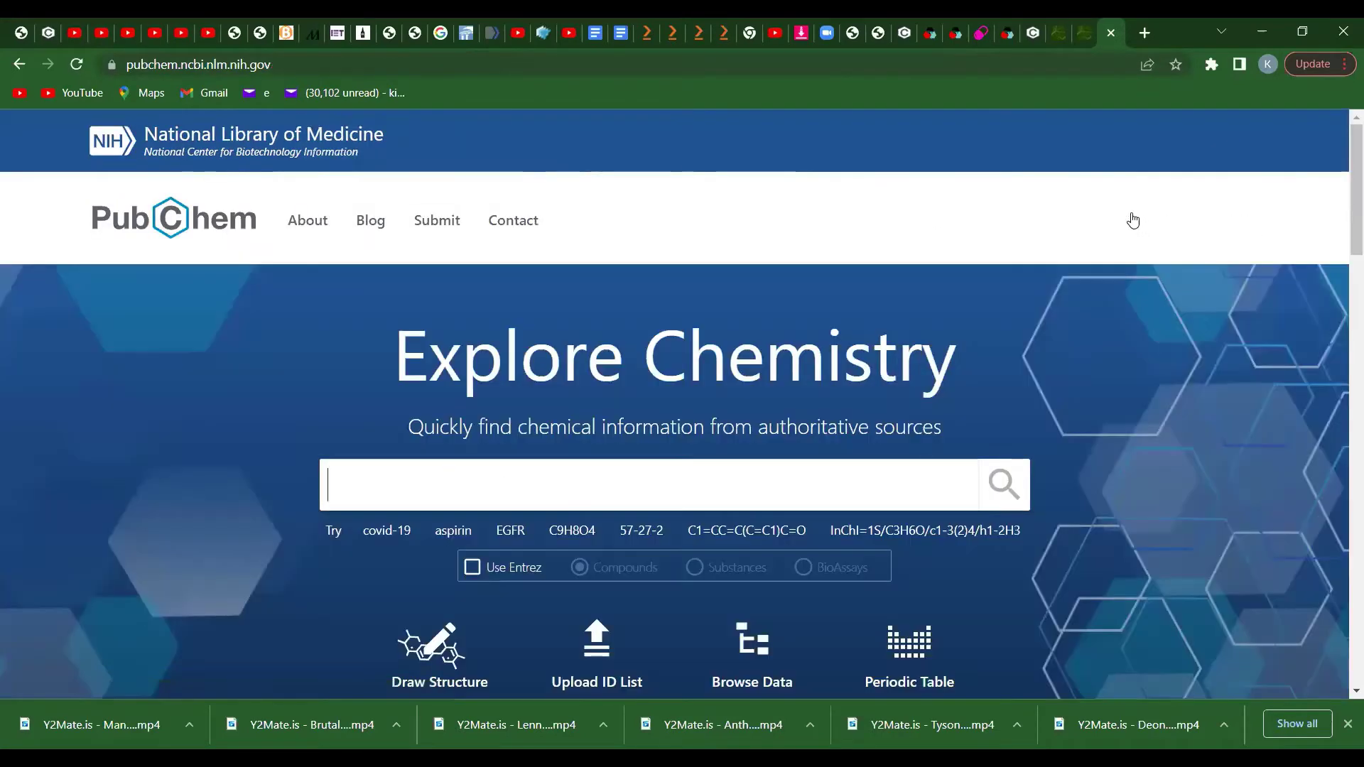
{"action": "type", "text": "ver"}
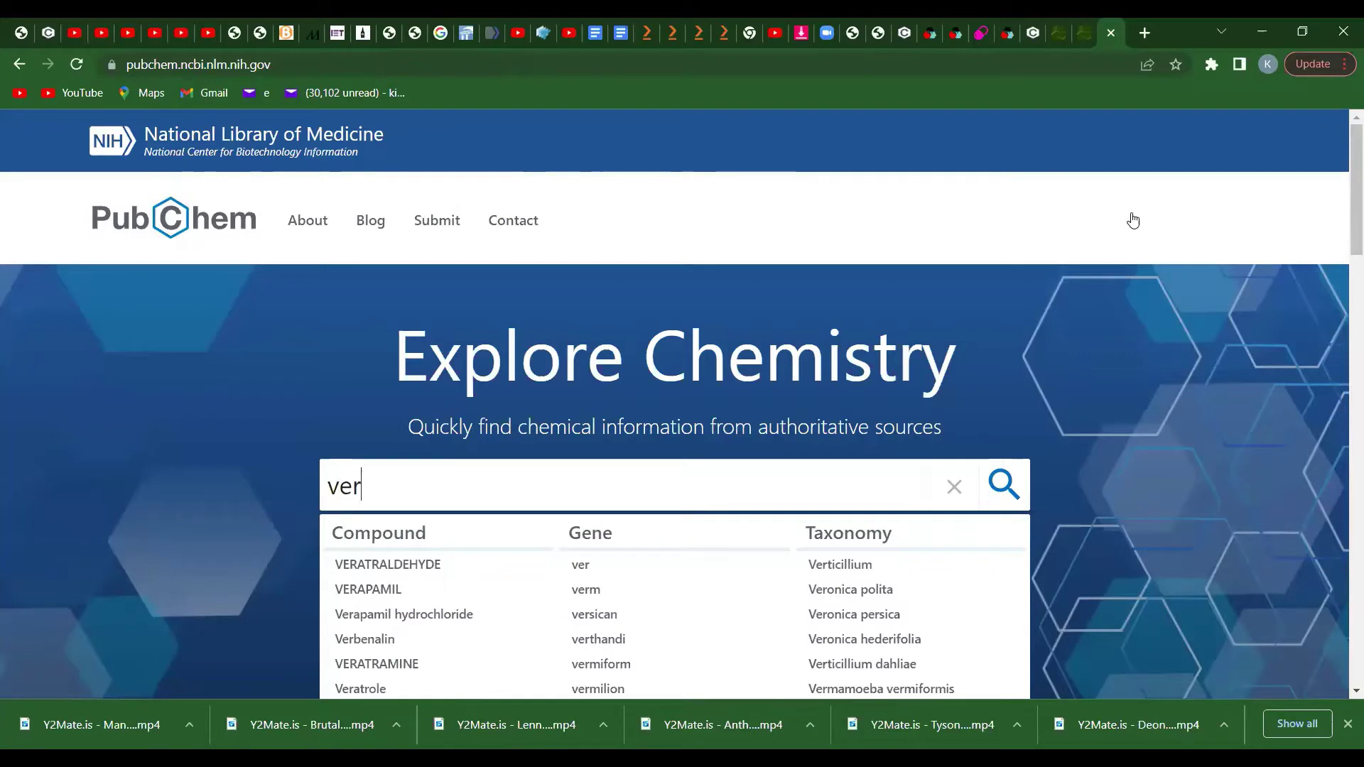
{"action": "type", "text": "ba"}
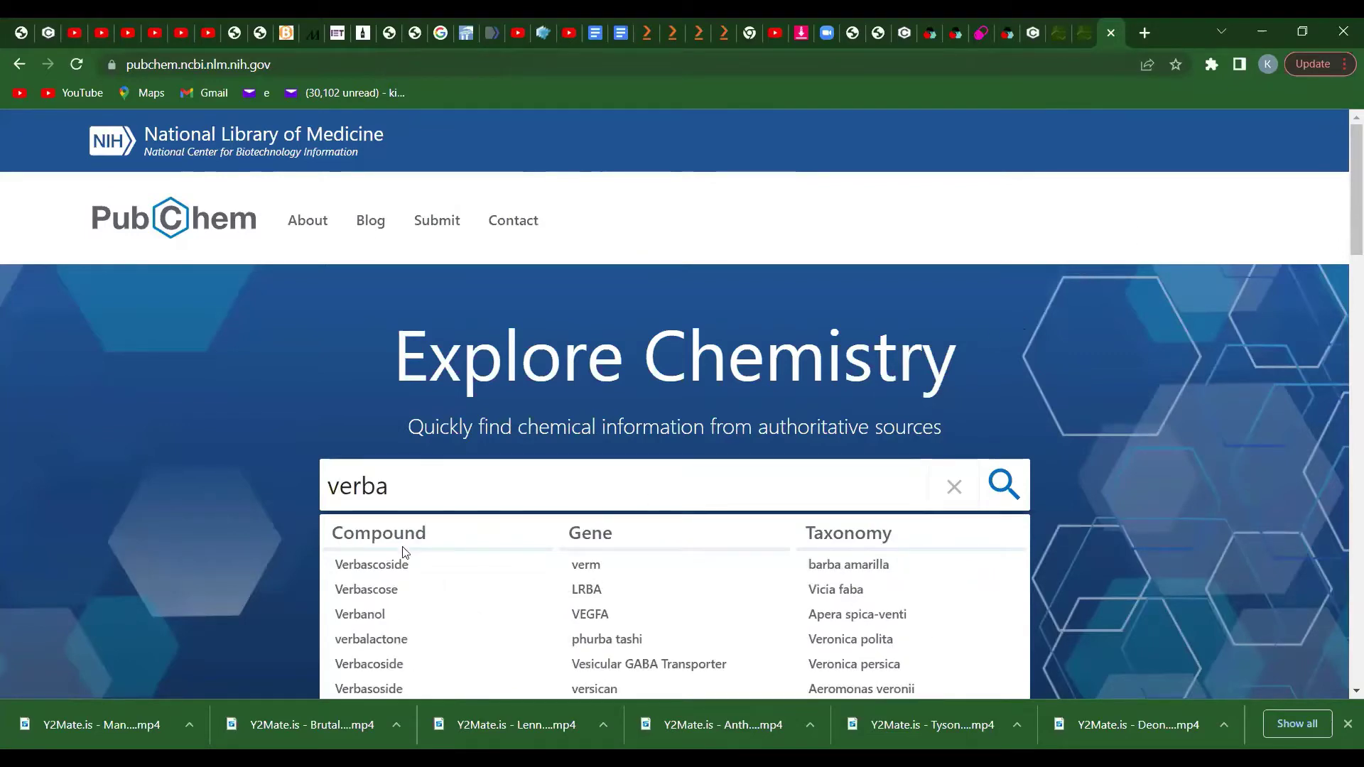
{"action": "left_click", "coordinate": [384, 565]}
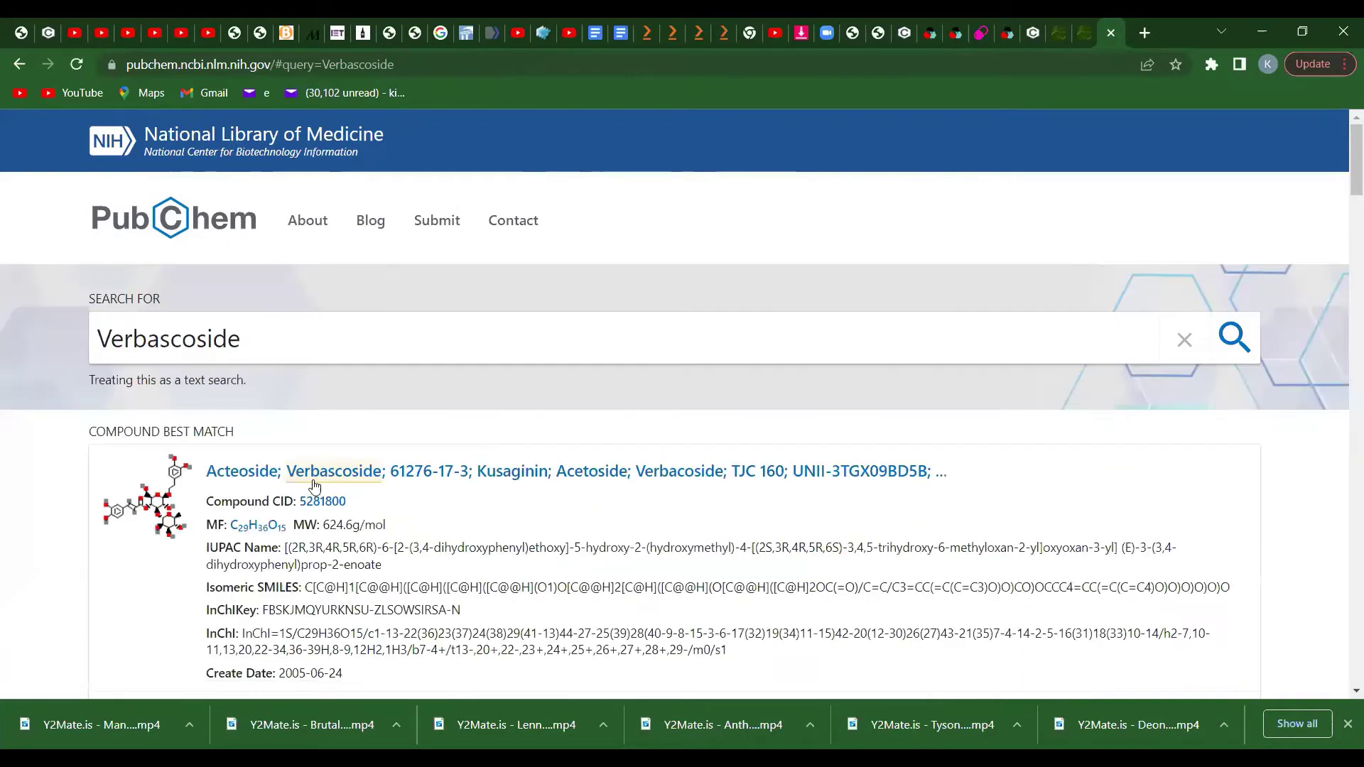
{"action": "left_click", "coordinate": [263, 480]}
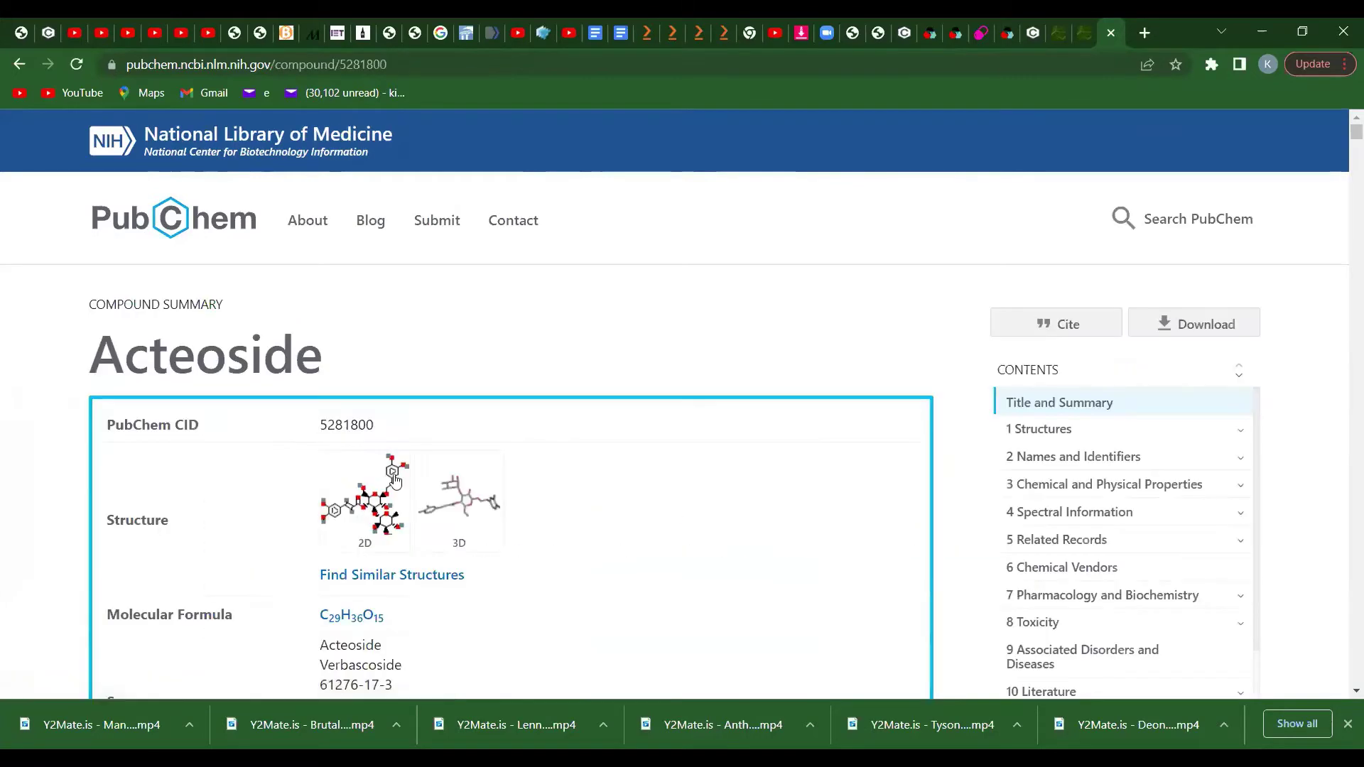
{"action": "left_click", "coordinate": [20, 64]}
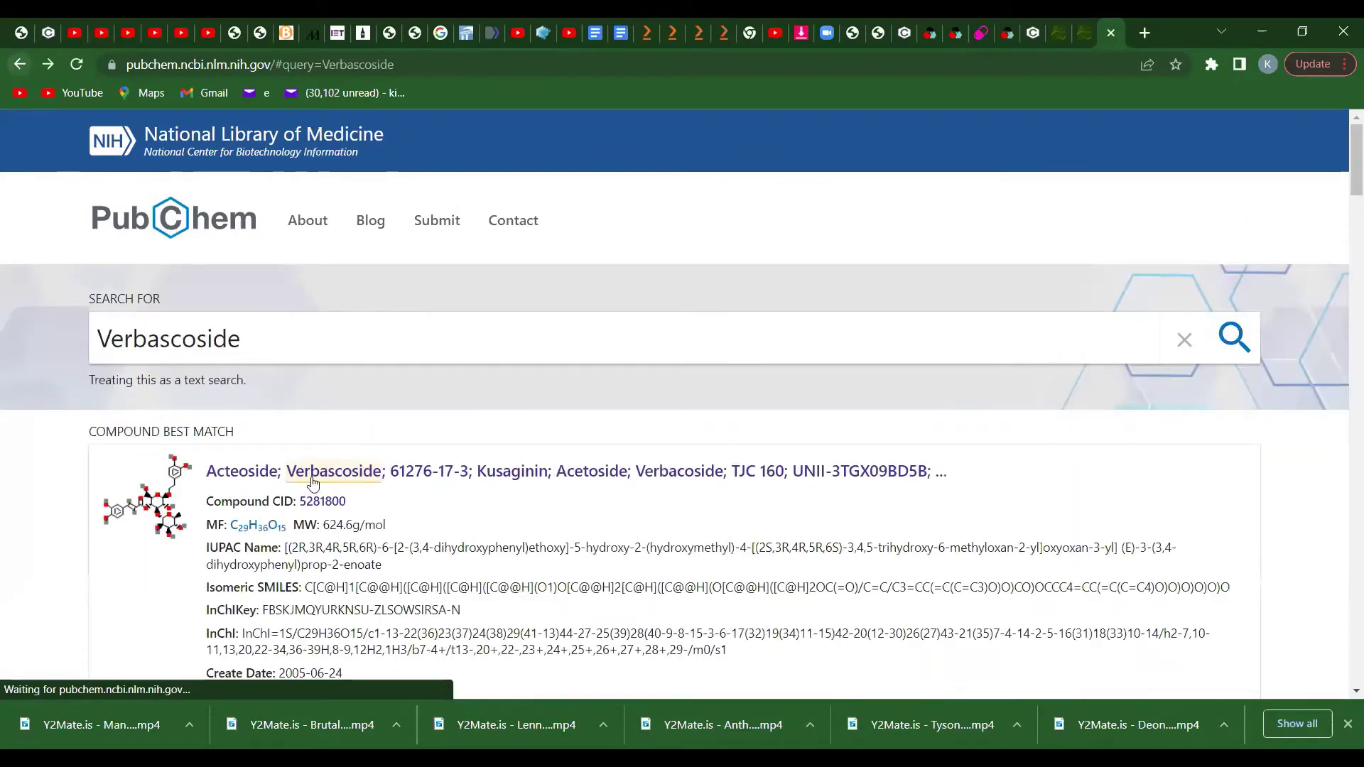
{"action": "left_click", "coordinate": [20, 65]}
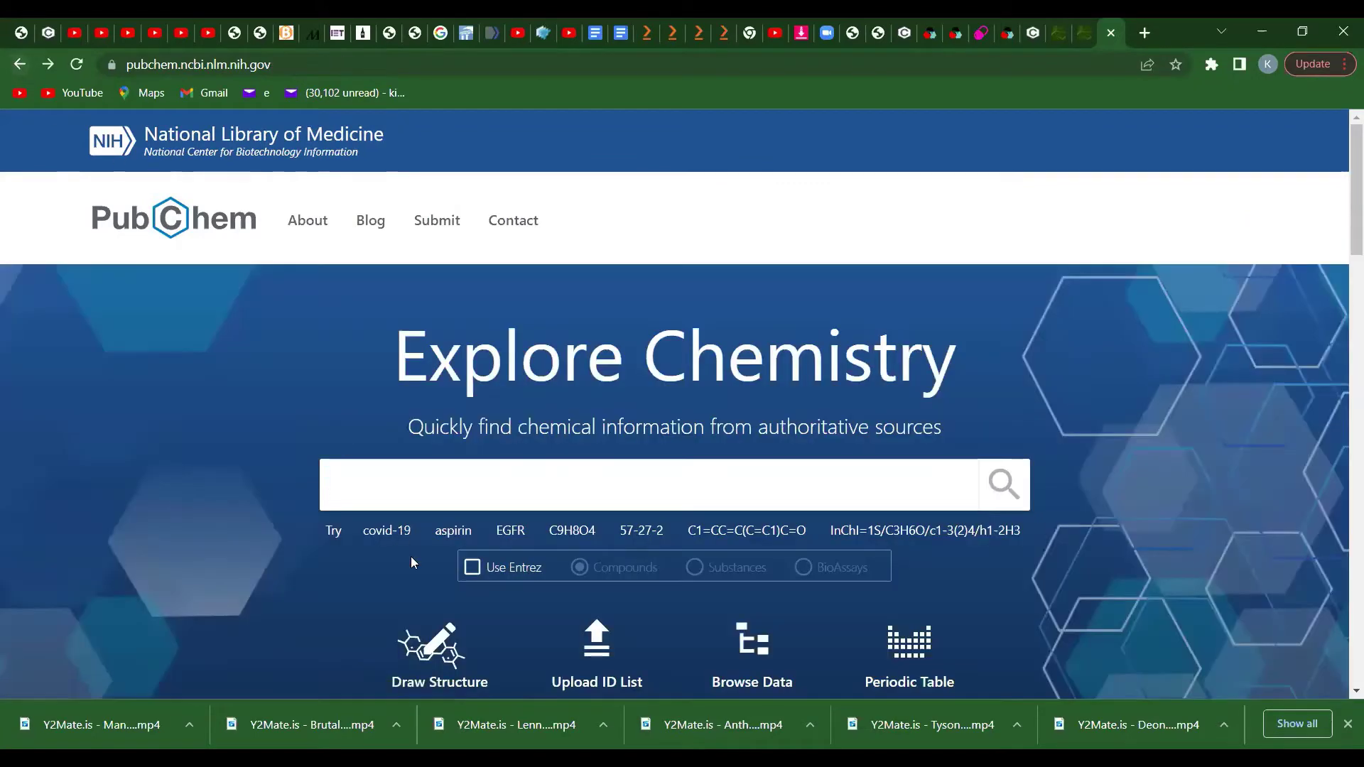
Step: Look up metformin again in PubChem and reopen its compound summary page
{"action": "type", "text": "met"}
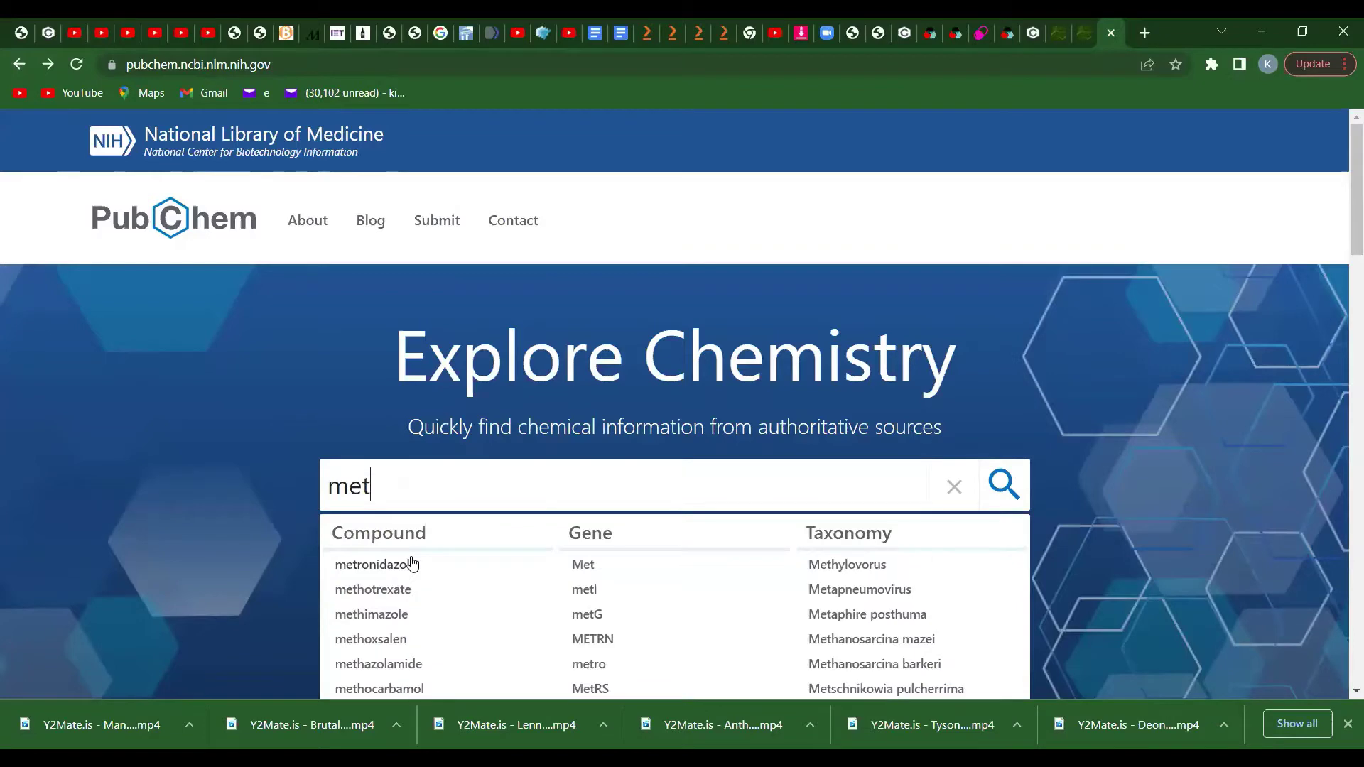
{"action": "type", "text": "form"}
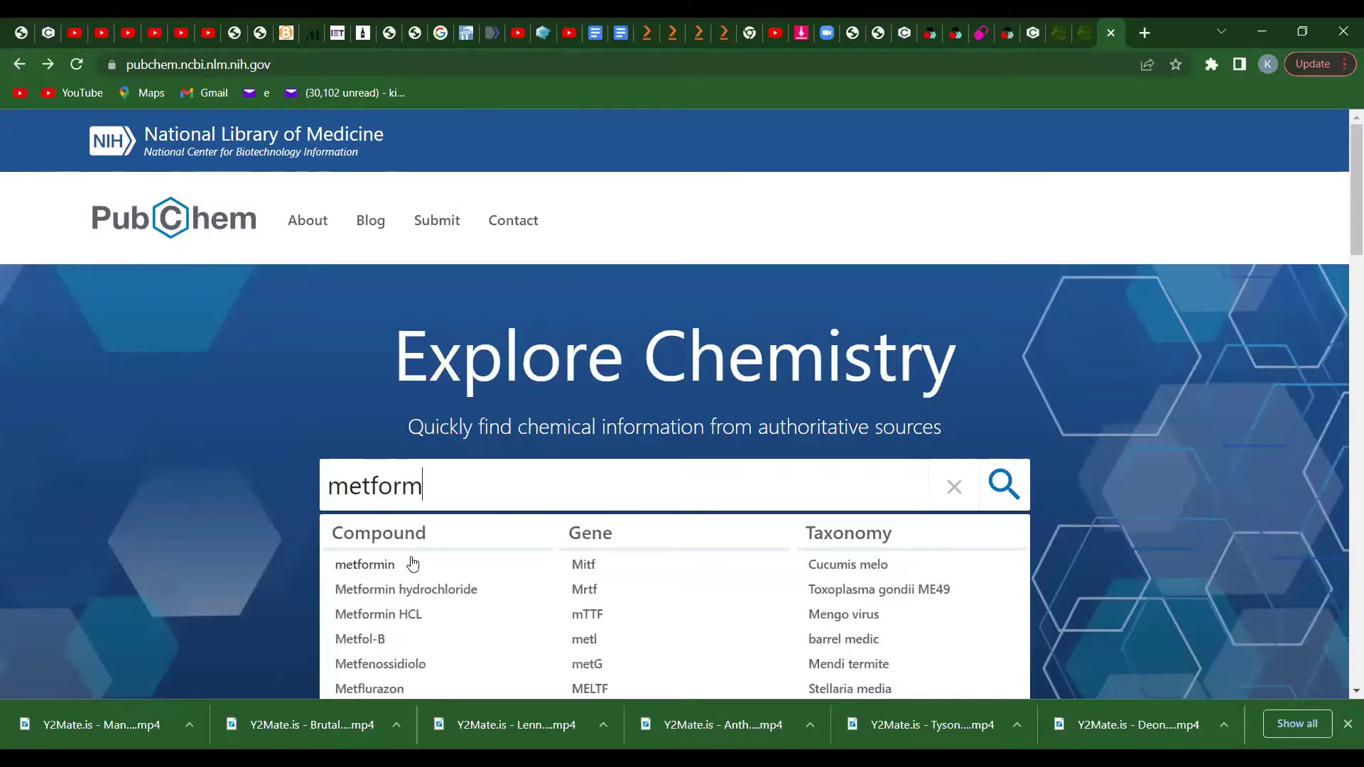
{"action": "type", "text": "i"}
{"action": "left_click", "coordinate": [413, 563]}
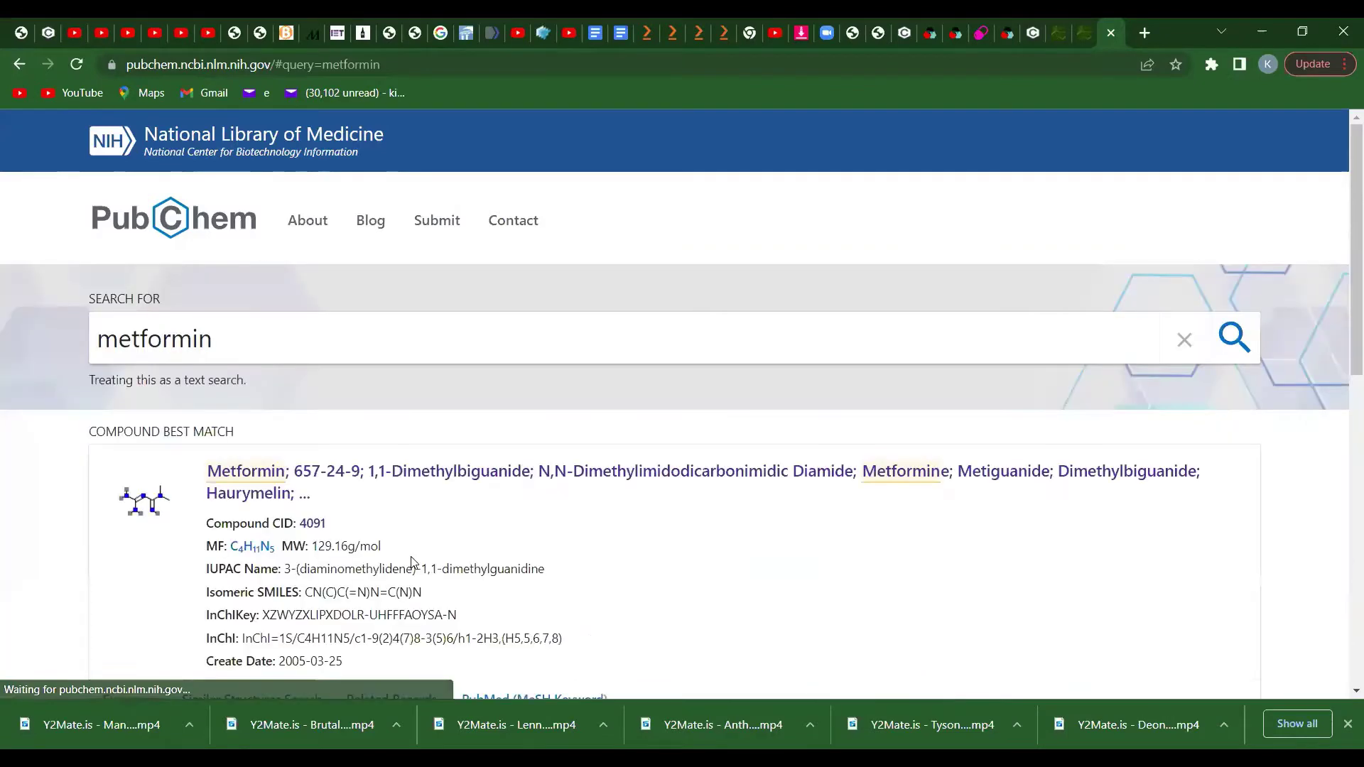
{"action": "left_click", "coordinate": [251, 469]}
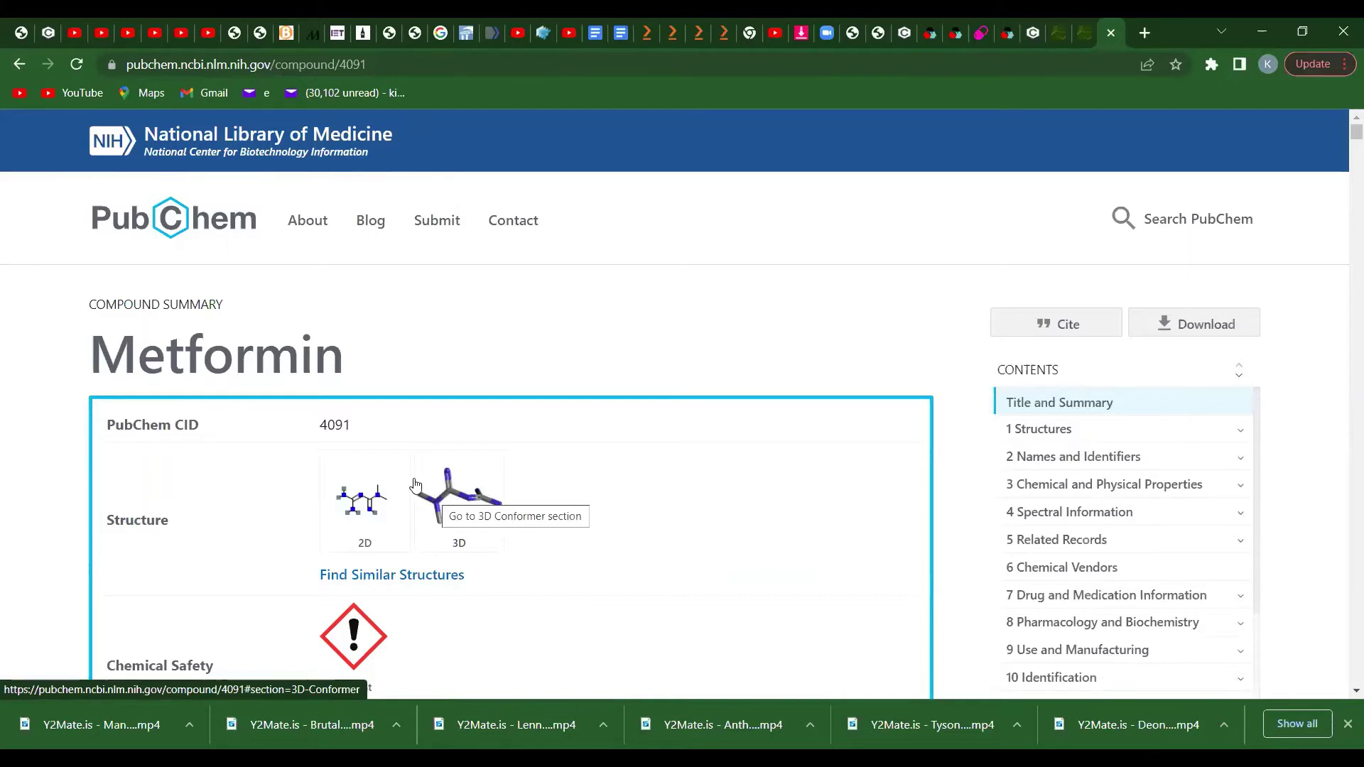
Step: Save metformin's 3D conformer in SDF format and show the downloaded file in its folder
{"action": "left_click", "coordinate": [457, 500]}
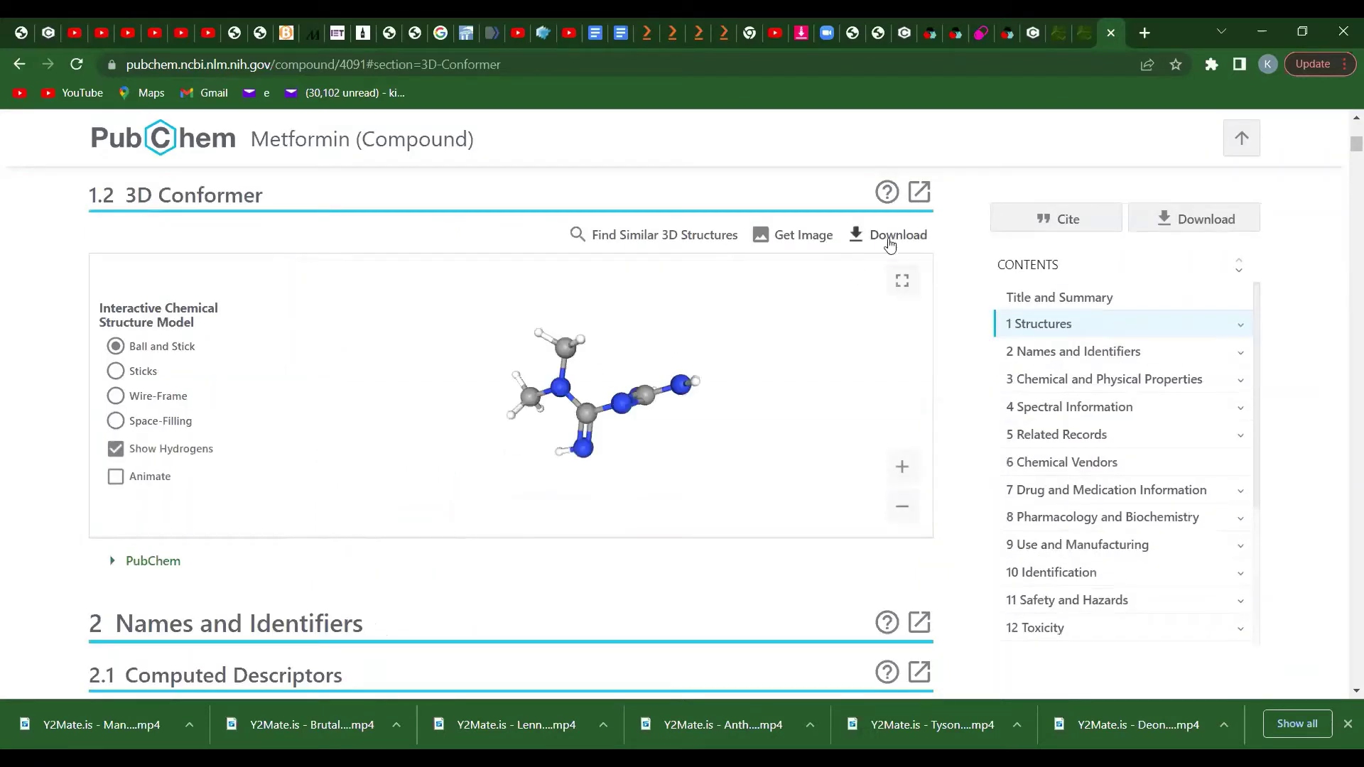
{"action": "left_click", "coordinate": [859, 239]}
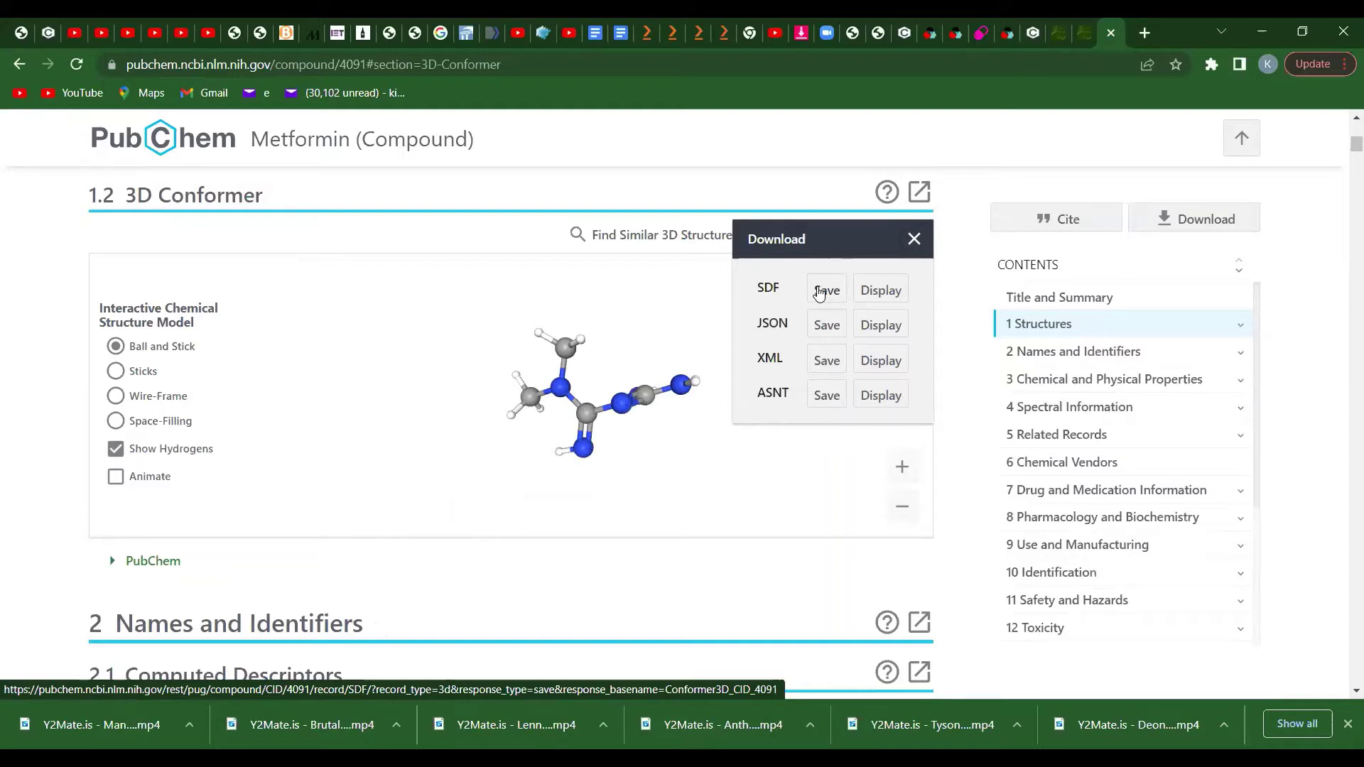
{"action": "left_click", "coordinate": [823, 291]}
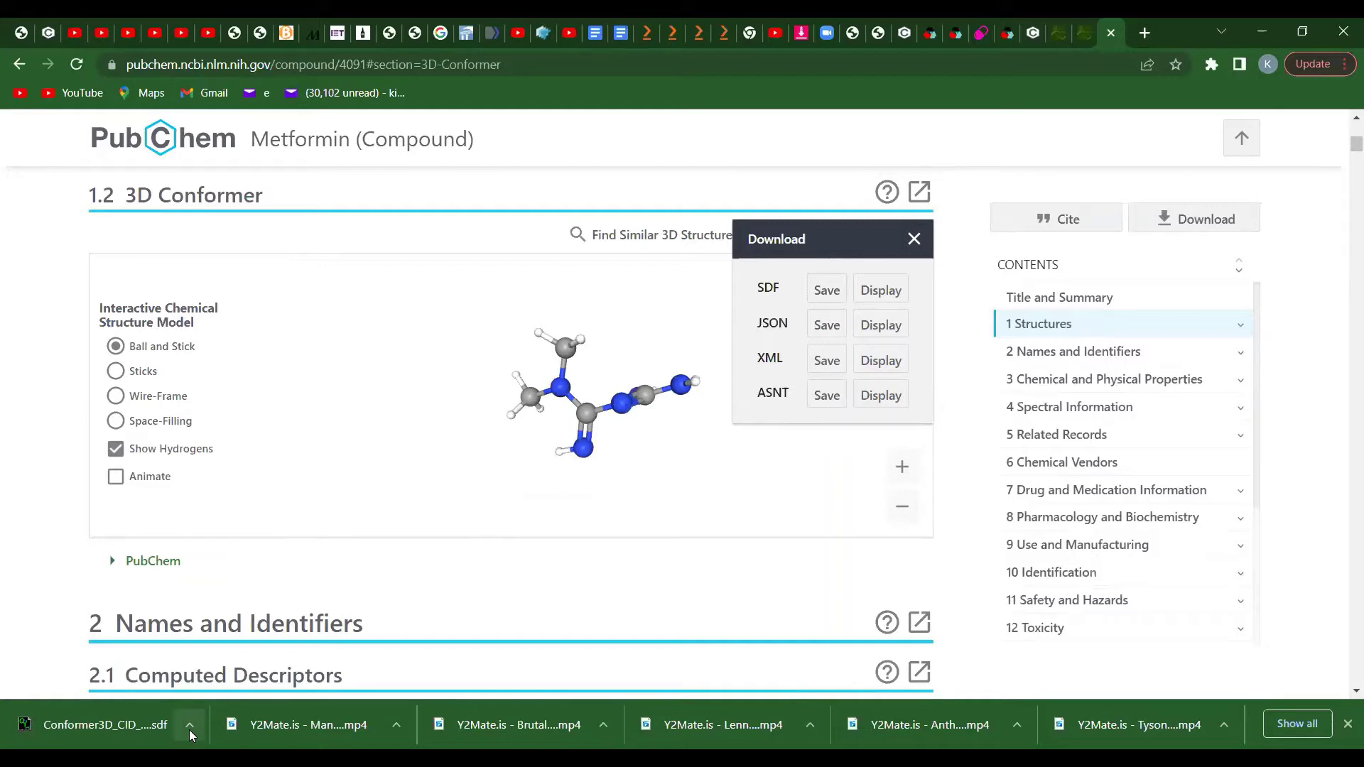
{"action": "left_click", "coordinate": [189, 731]}
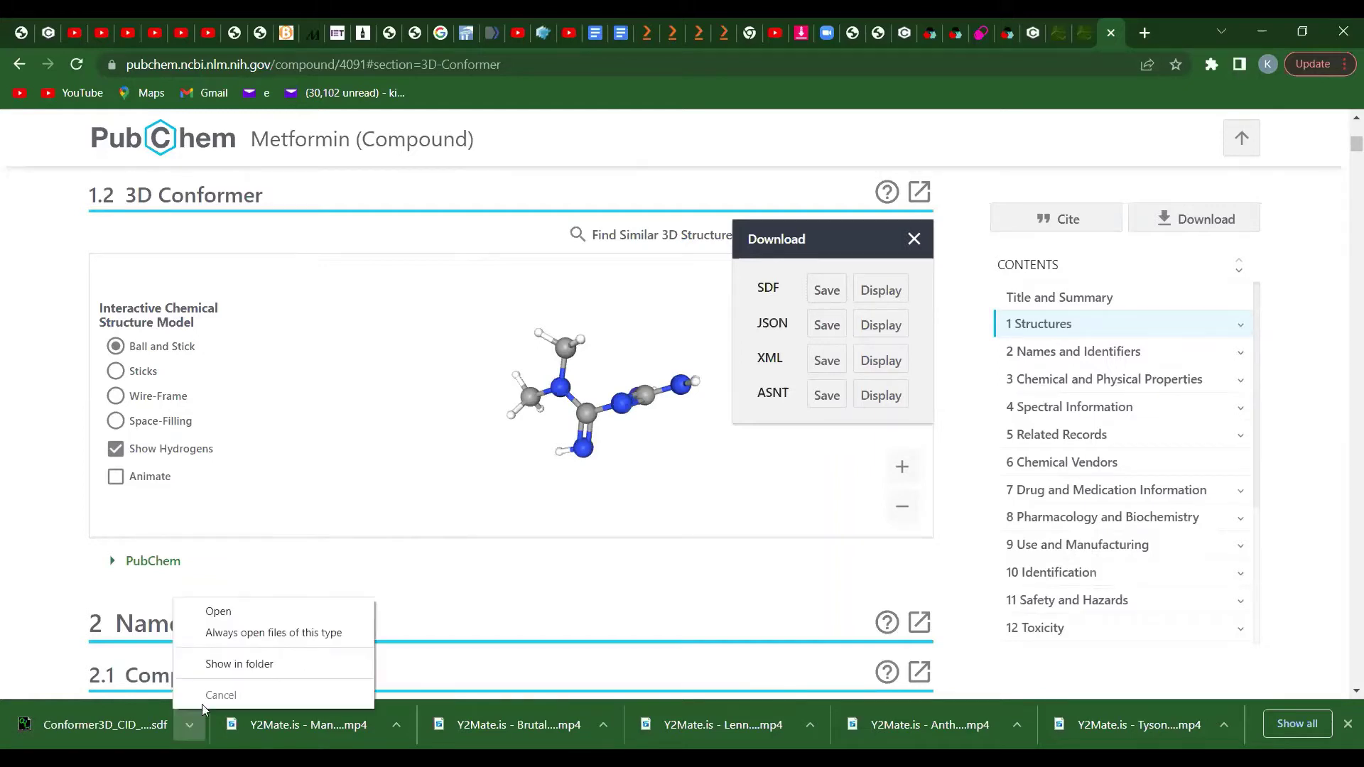
{"action": "left_click", "coordinate": [270, 663]}
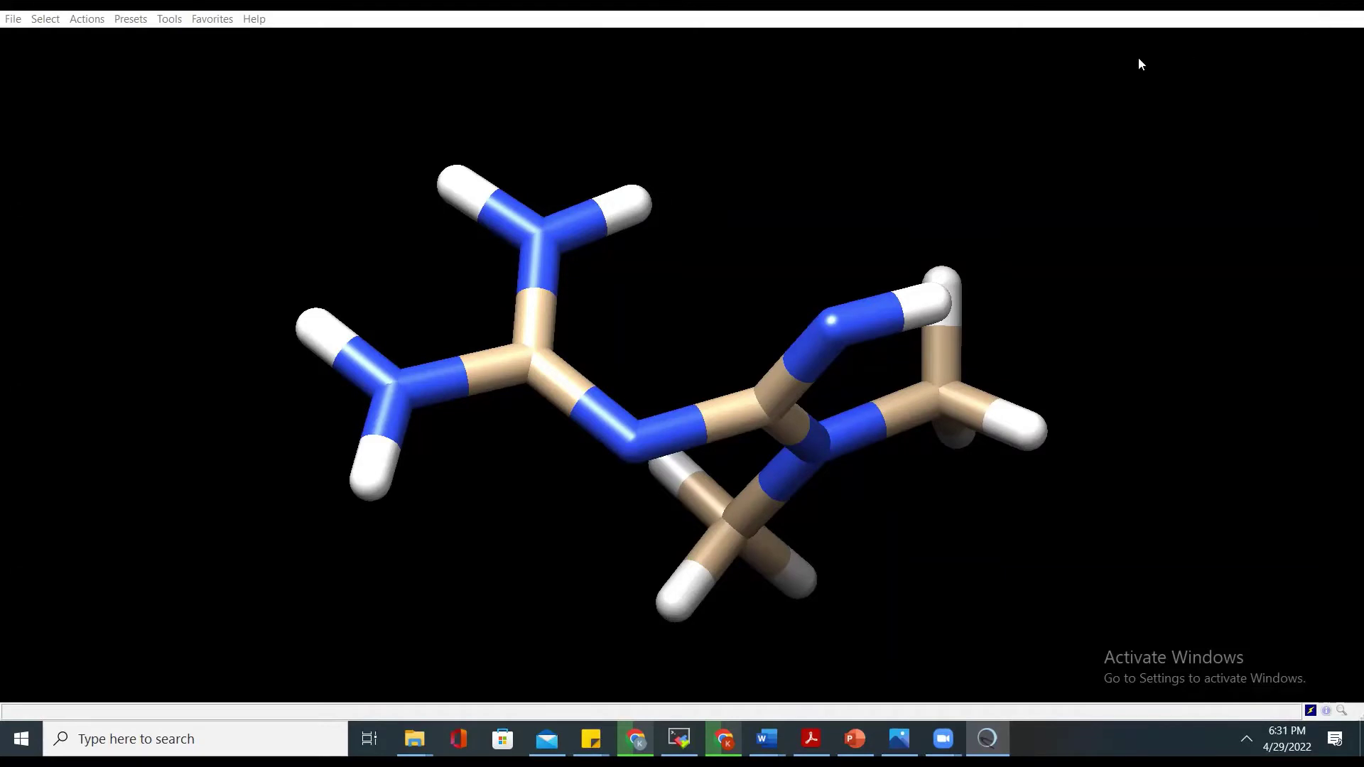
Step: Close the session with the metformin structure in UCSF Chimera and switch back to the PubChem page in Chrome
{"action": "mouse_move", "coordinate": [1068, 32]}
{"action": "left_mouse_down"}
{"action": "mouse_move", "coordinate": [1063, 73]}
{"action": "mouse_move", "coordinate": [1066, 51]}
{"action": "left_mouse_up"}
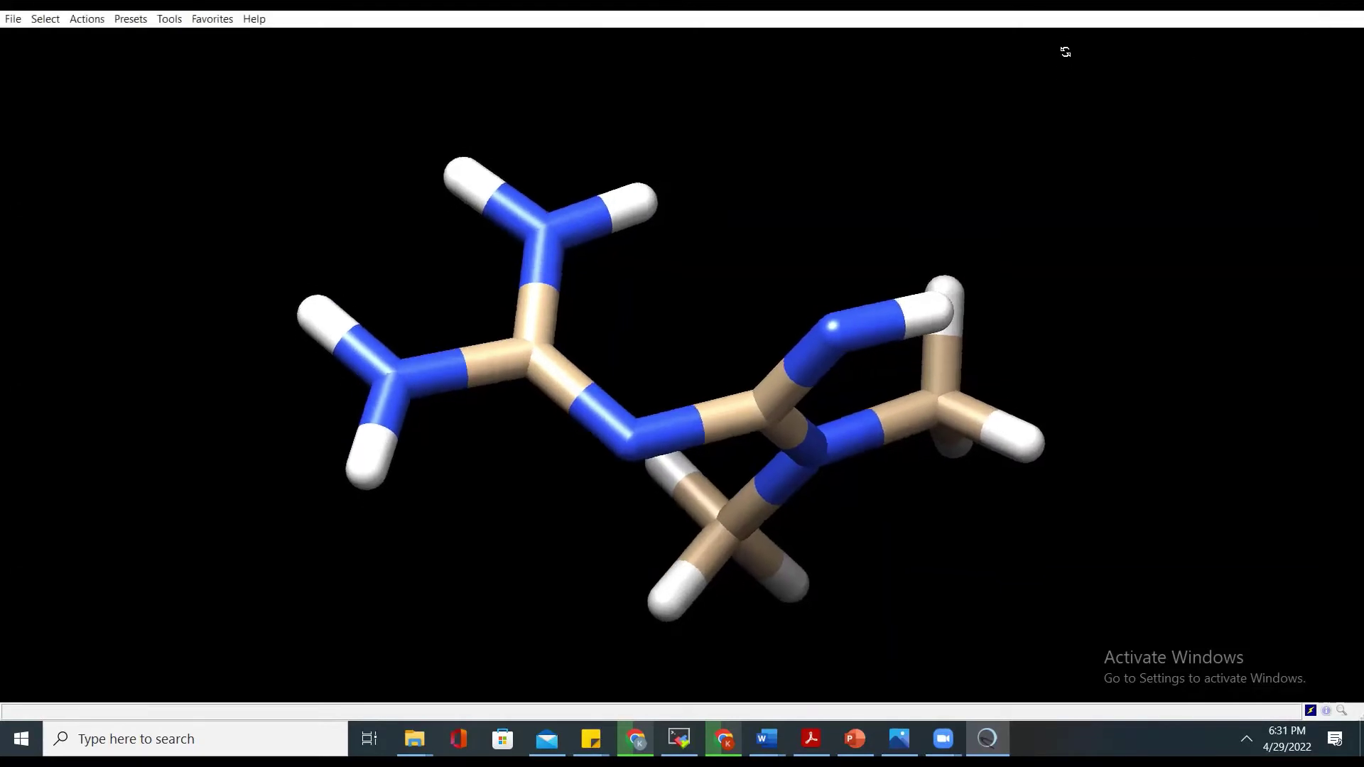
{"action": "left_click", "coordinate": [14, 19]}
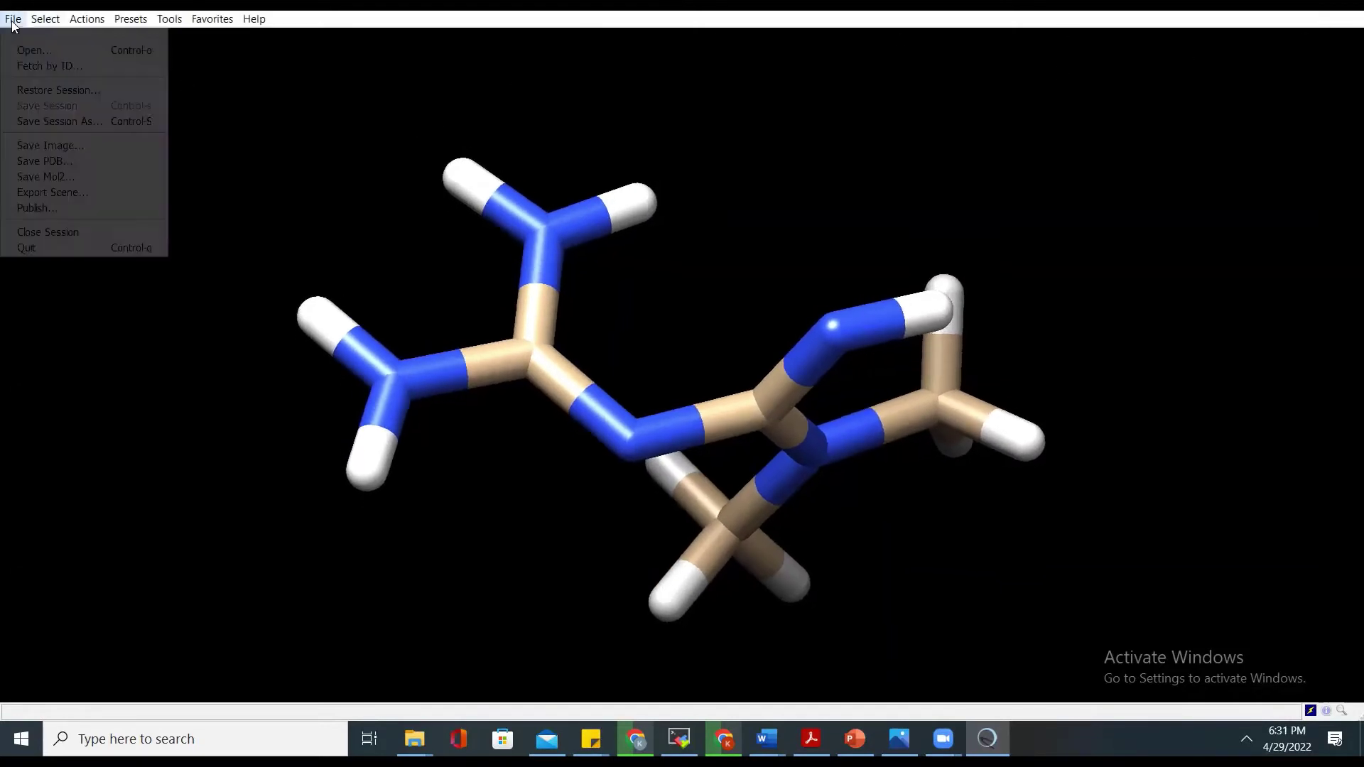
{"action": "left_click", "coordinate": [44, 236]}
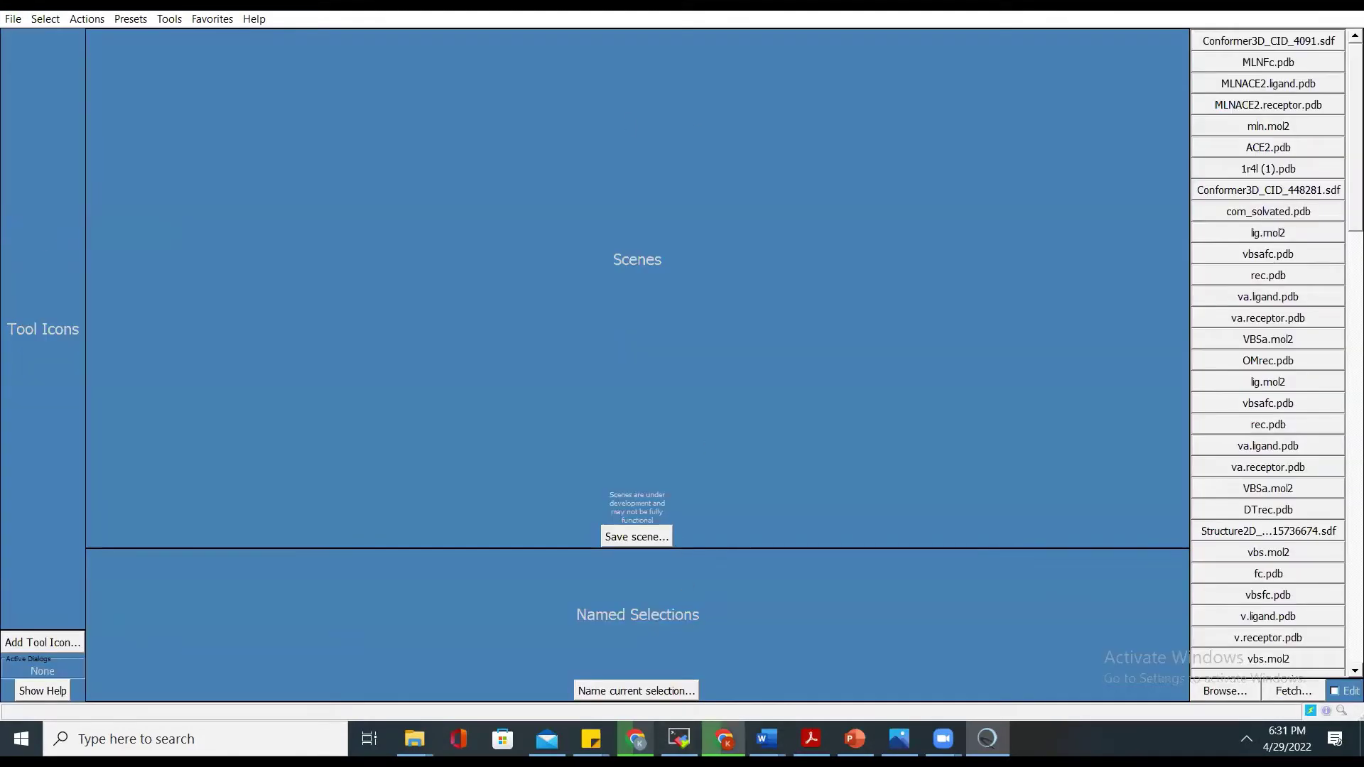
{"action": "left_click", "coordinate": [636, 739]}
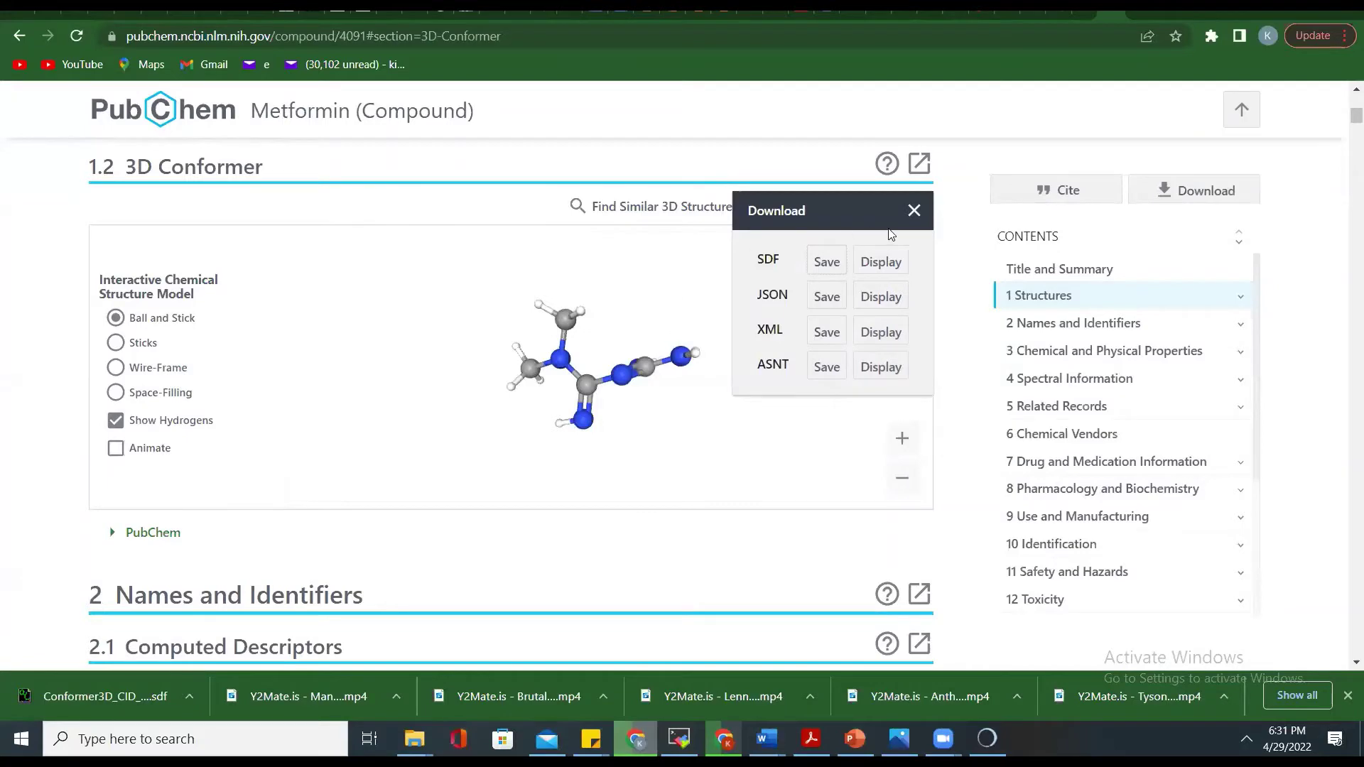
Step: Save metformin's 2D structure from its PubChem compound page in SDF format
{"action": "left_click", "coordinate": [914, 211]}
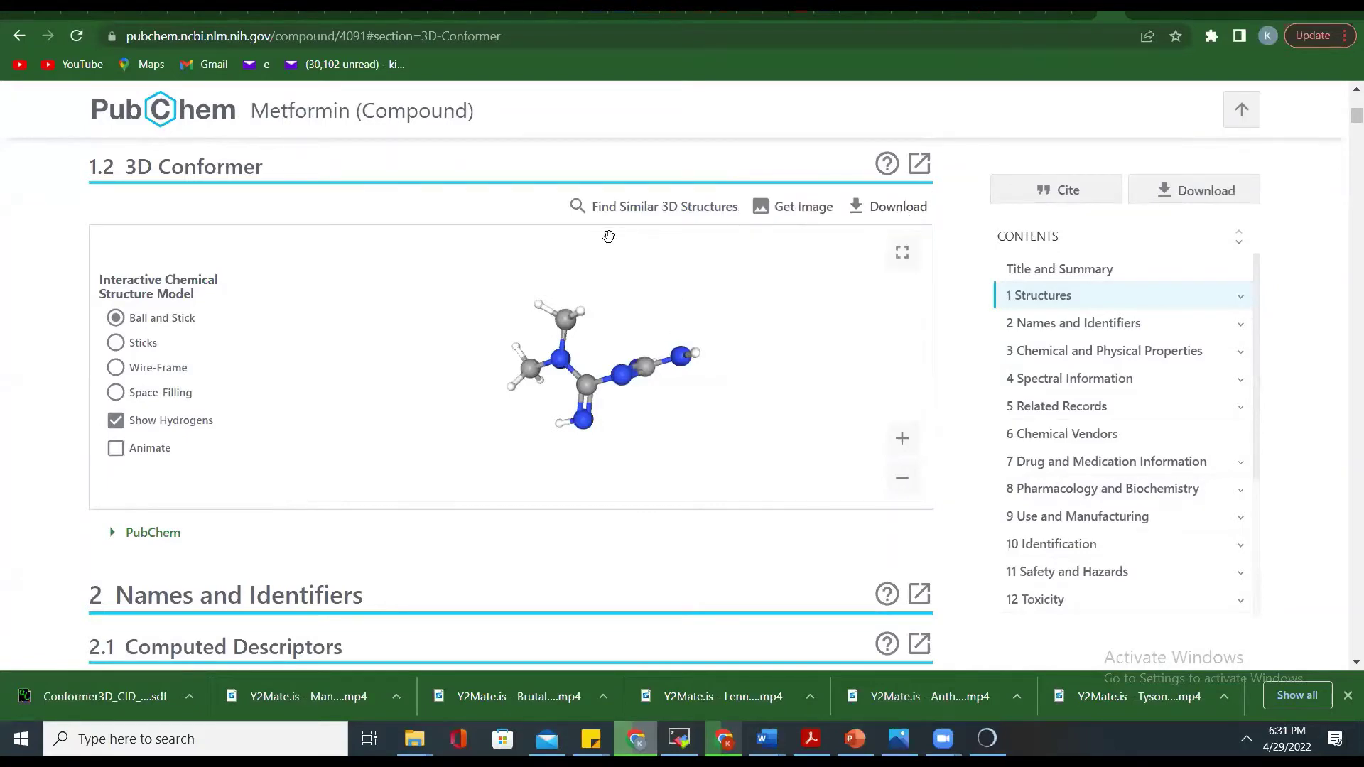
{"action": "scroll", "coordinate": [612, 244], "scroll_direction": "up", "scroll_amount": 15}
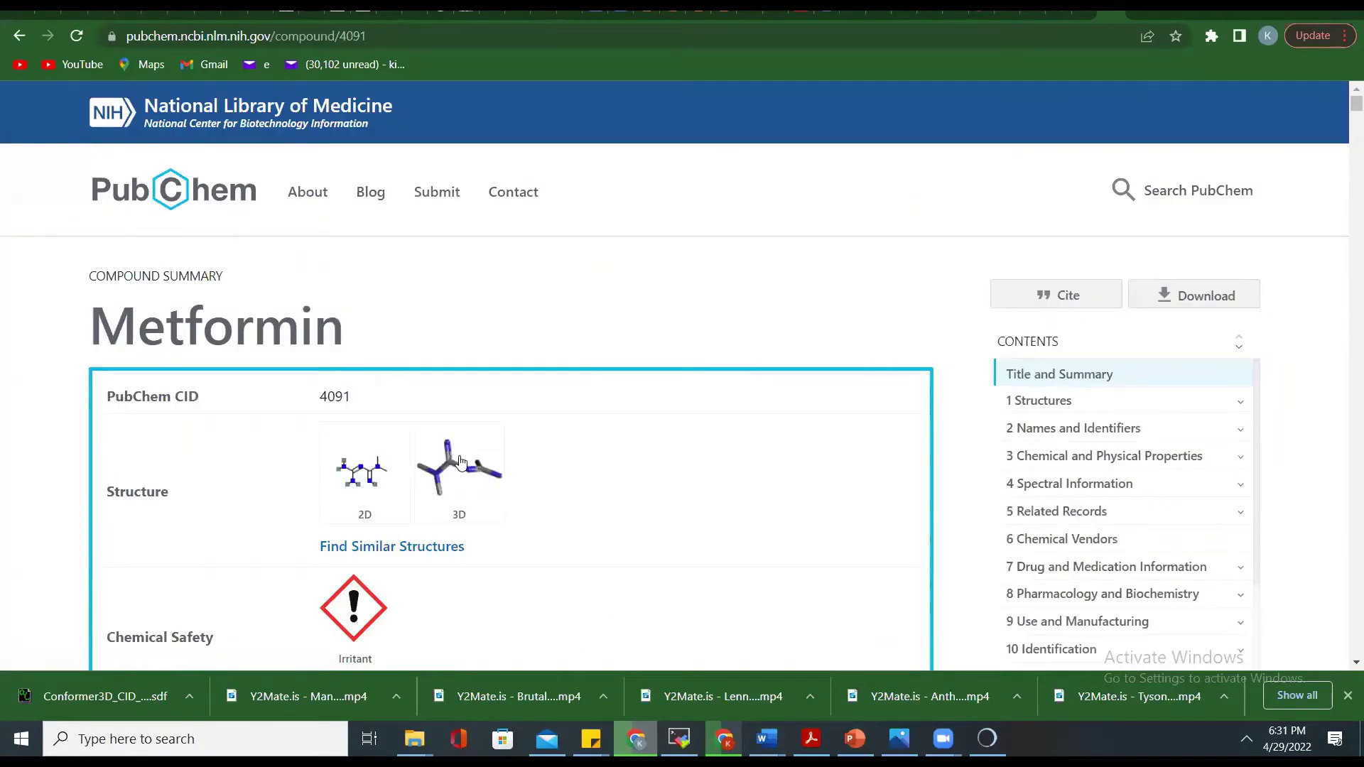
{"action": "left_click", "coordinate": [361, 484]}
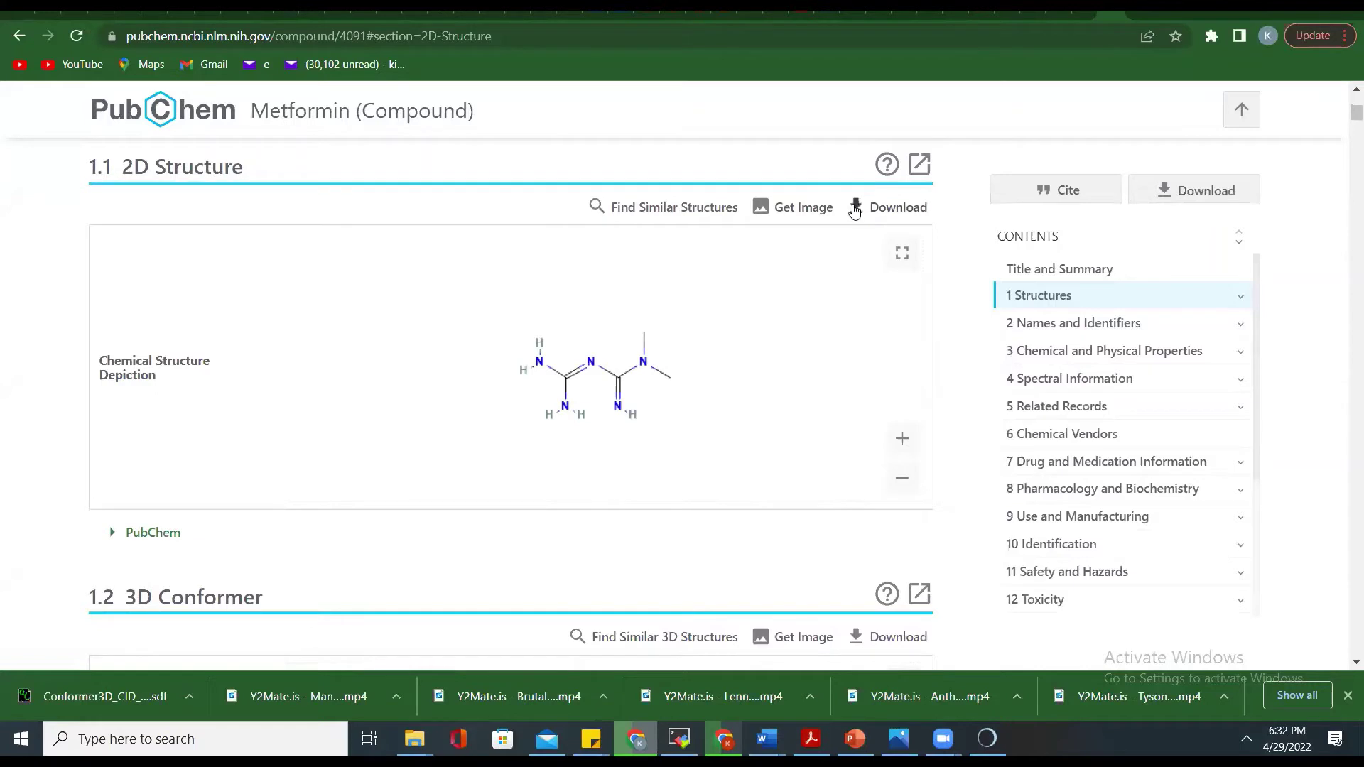
{"action": "left_click", "coordinate": [854, 209]}
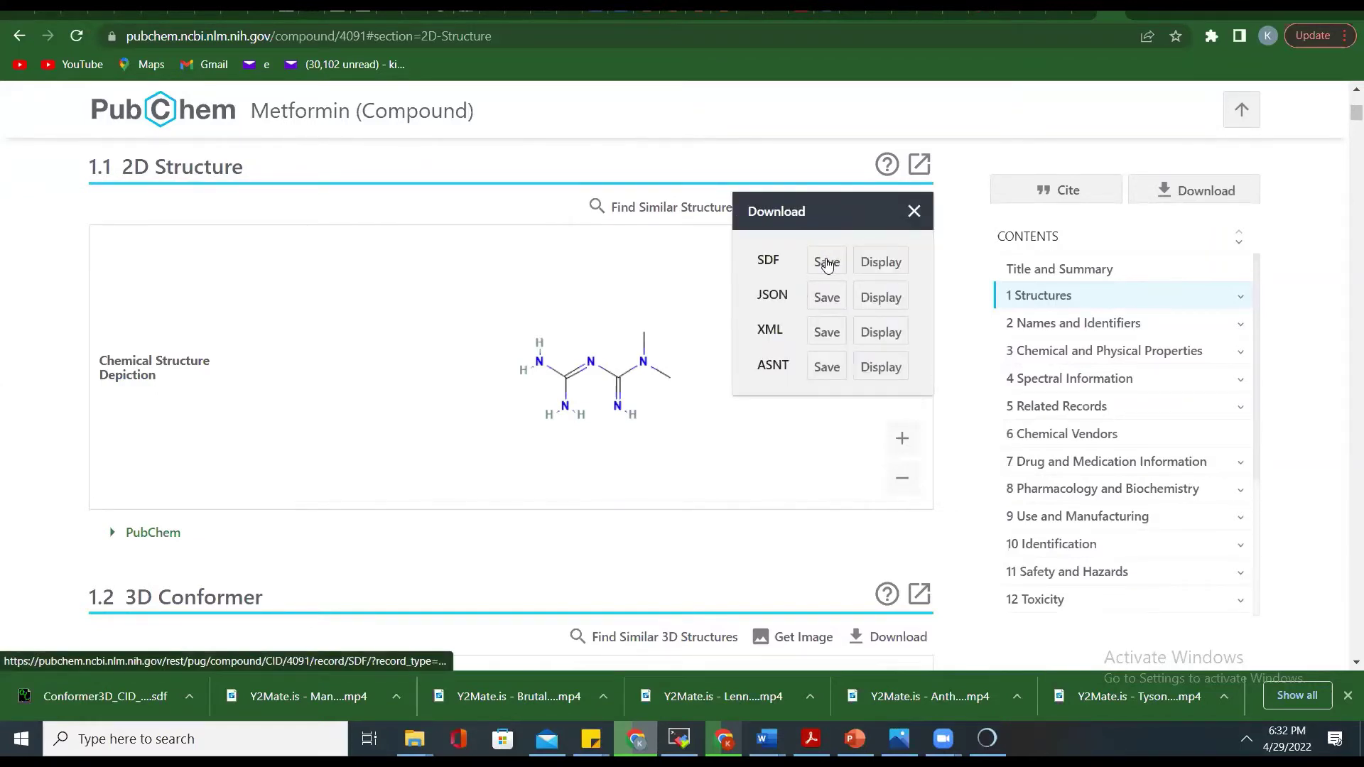
{"action": "left_click", "coordinate": [827, 263]}
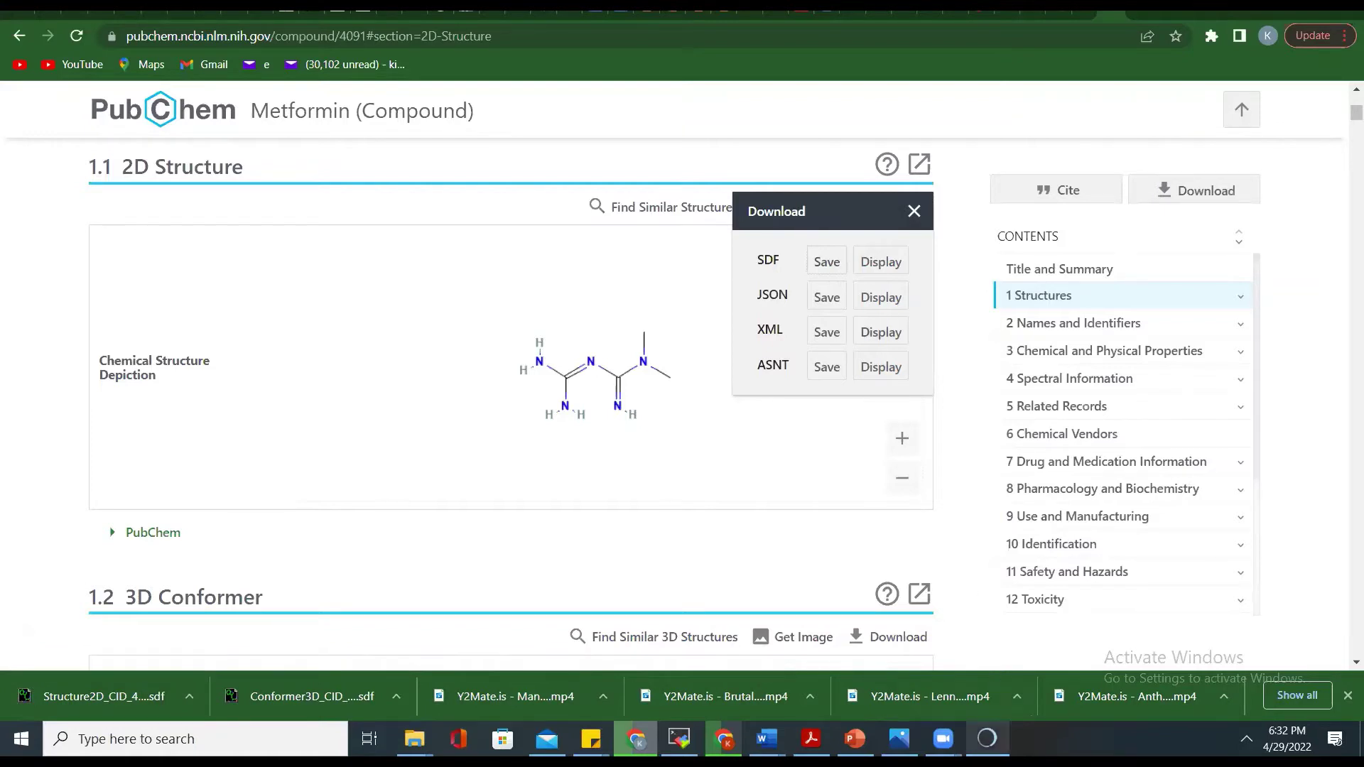
Step: Switch to UCSF Chimera and try to open Structure2D_CID_4091.sdf from the Downloads folder
{"action": "left_click", "coordinate": [987, 739]}
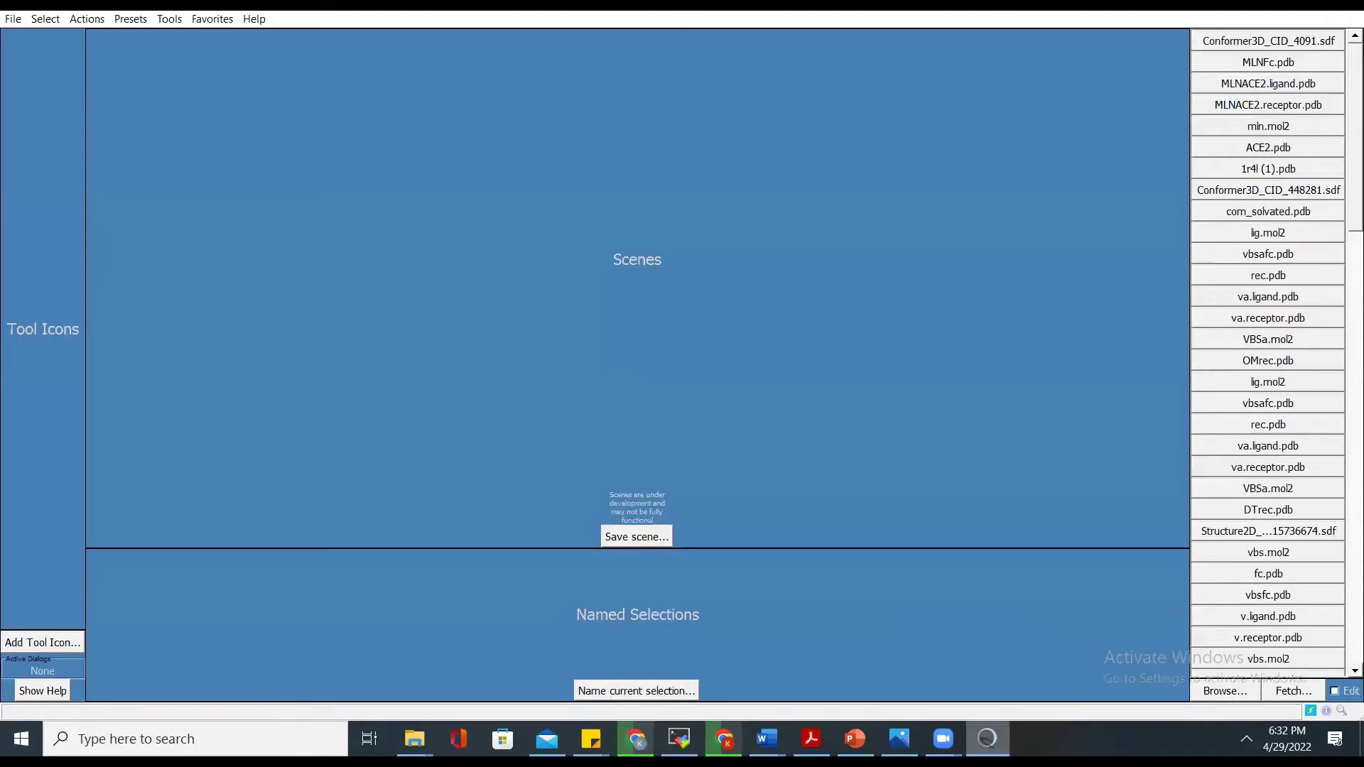
{"action": "left_click", "coordinate": [18, 21]}
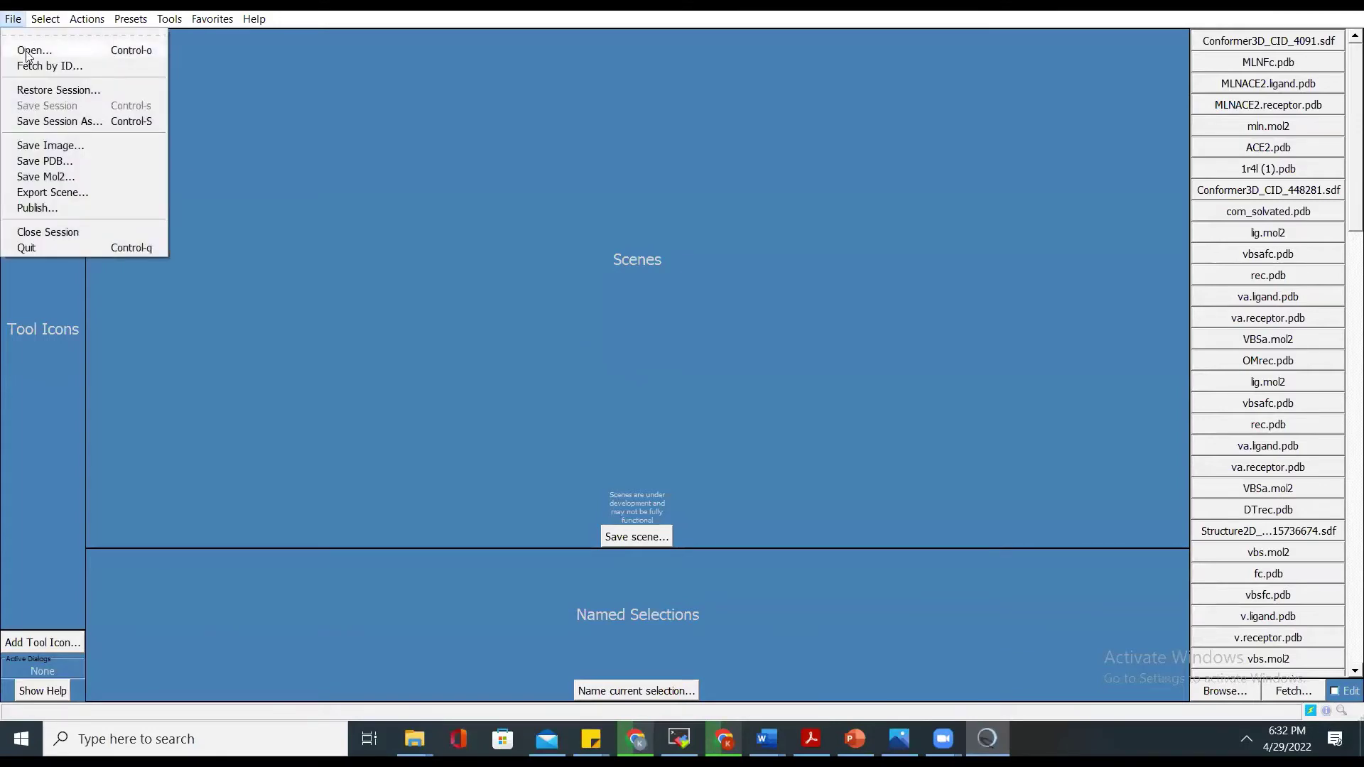
{"action": "left_click", "coordinate": [30, 50]}
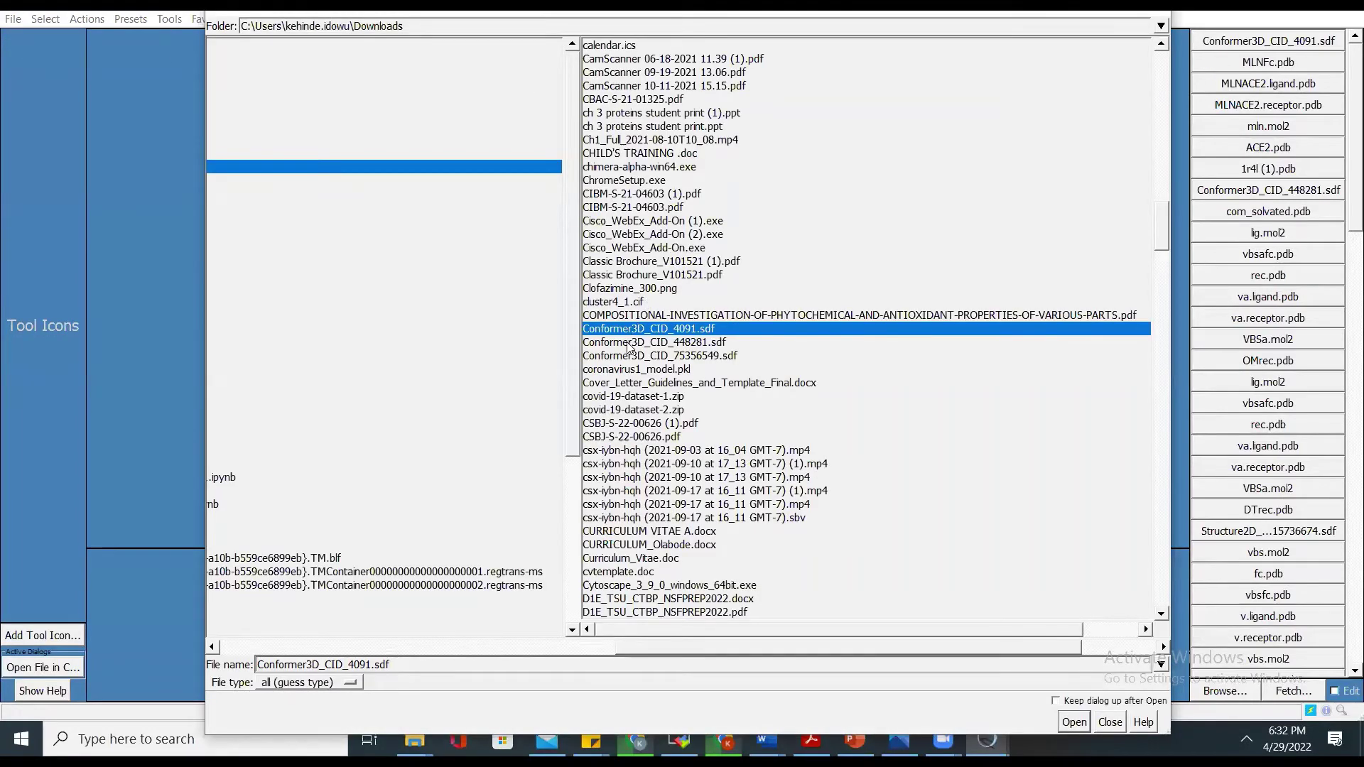
{"action": "scroll", "coordinate": [614, 375], "scroll_direction": "down", "scroll_amount": 15}
{"action": "scroll", "coordinate": [614, 375], "scroll_direction": "down", "scroll_amount": 20}
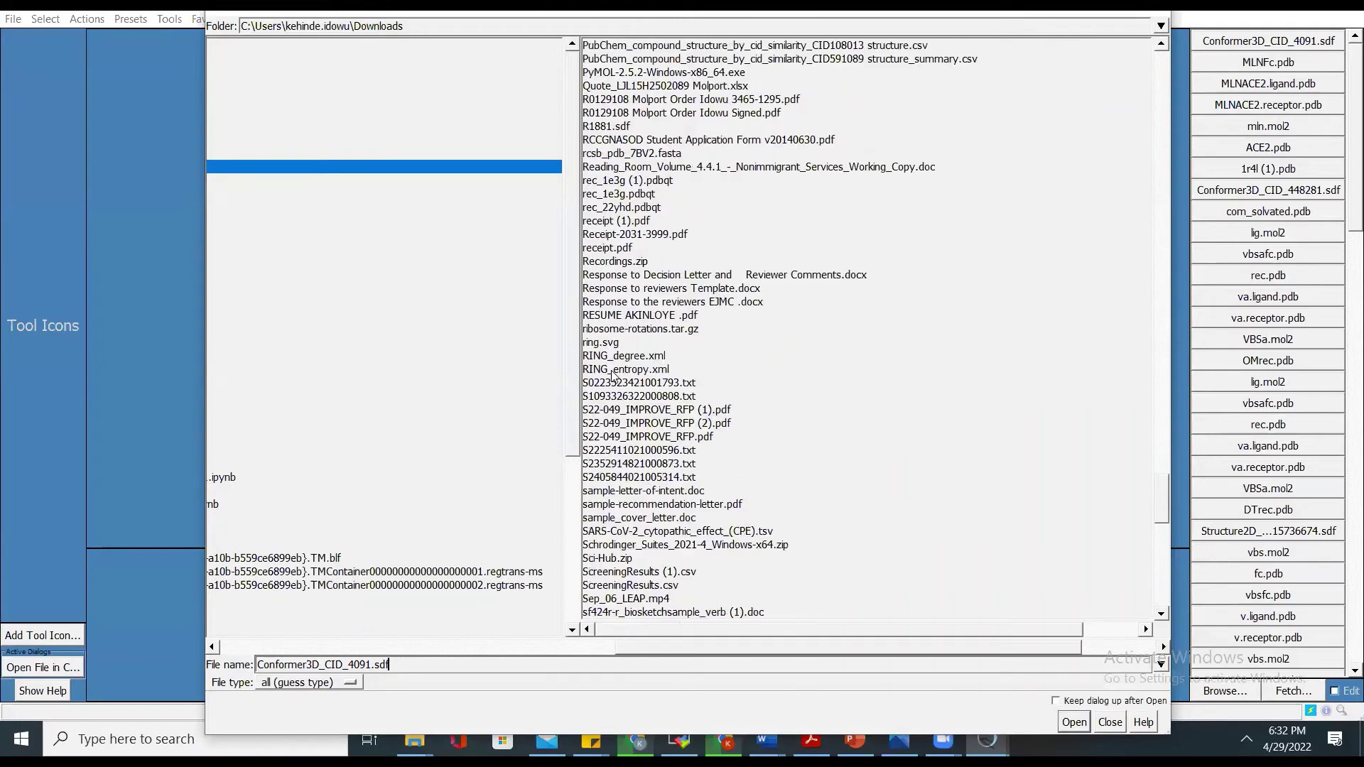
{"action": "scroll", "coordinate": [614, 375], "scroll_direction": "down", "scroll_amount": 1}
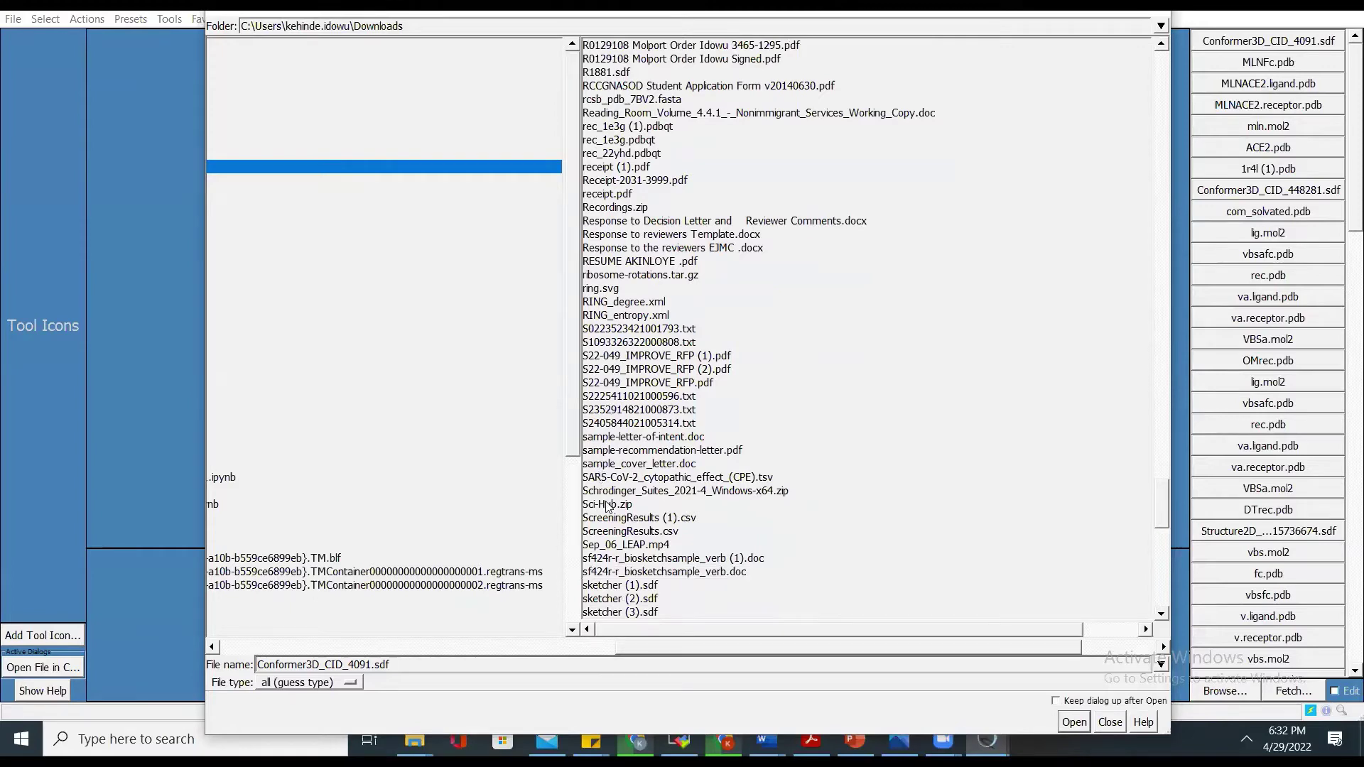
{"action": "scroll", "coordinate": [608, 527], "scroll_direction": "down", "scroll_amount": 15}
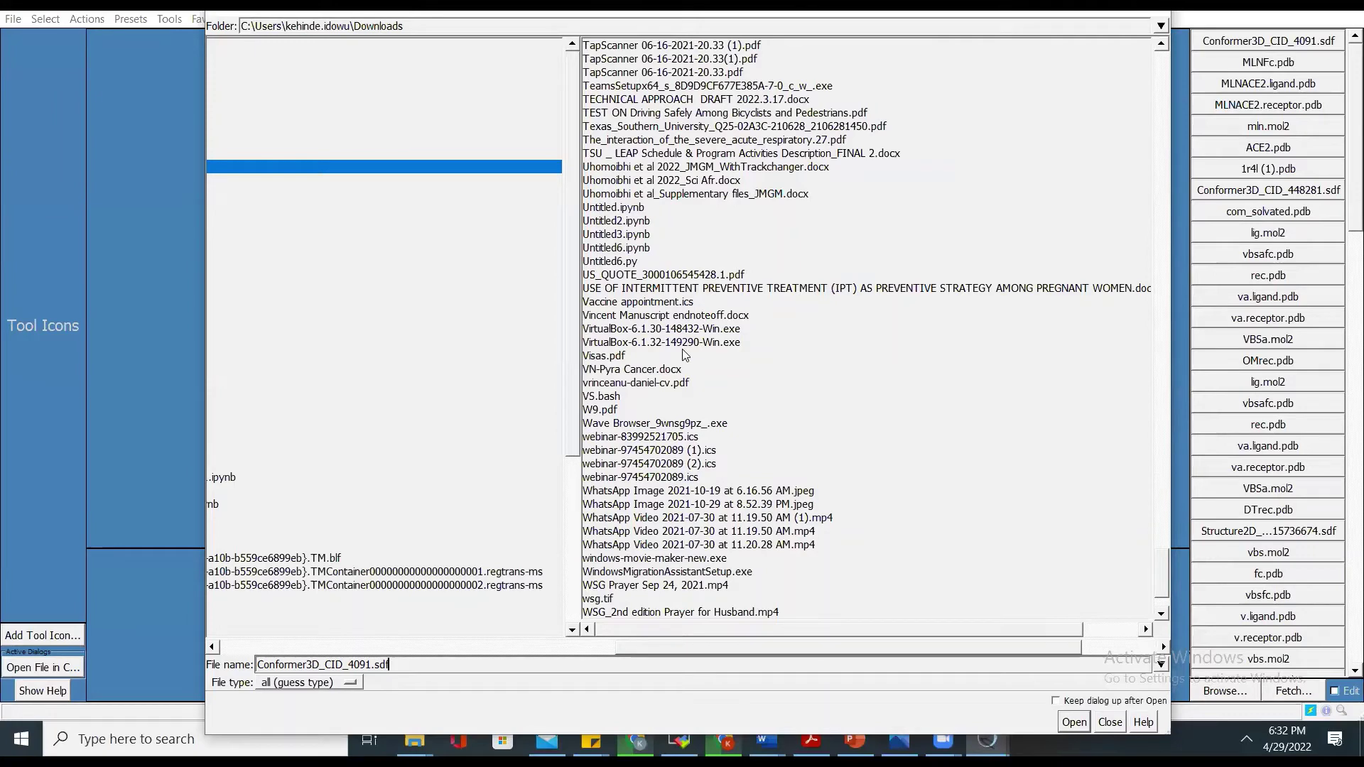
{"action": "scroll", "coordinate": [772, 260], "scroll_direction": "up", "scroll_amount": 1}
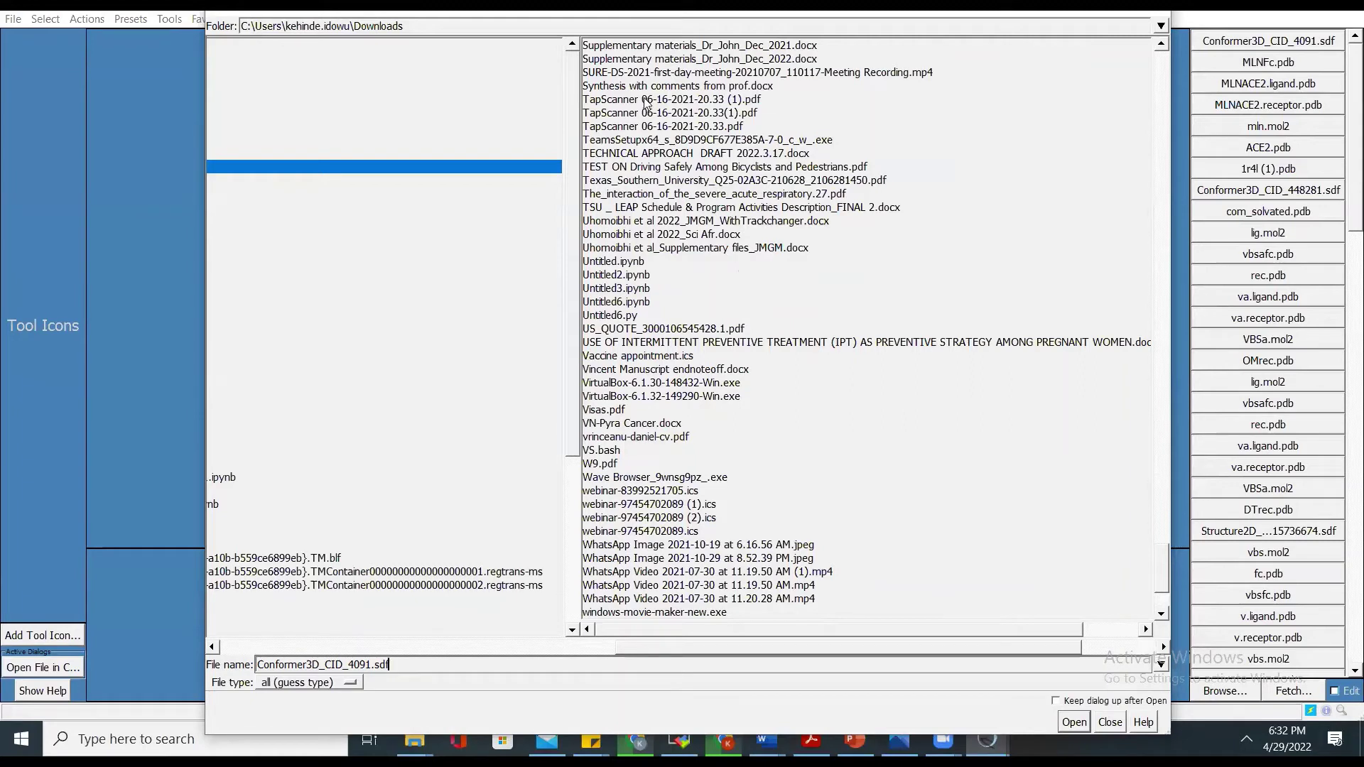
{"action": "left_click", "coordinate": [675, 113]}
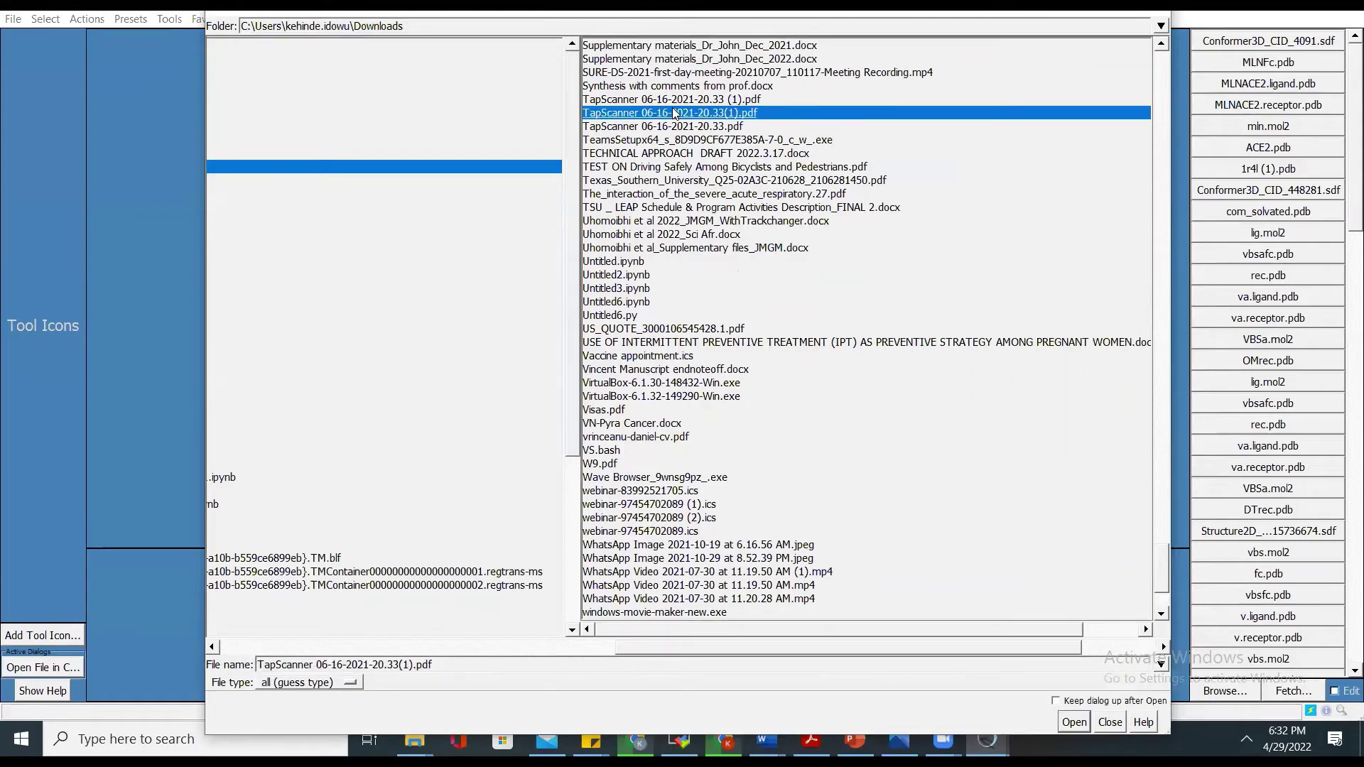
{"action": "key", "text": "Up"}
{"action": "key", "text": "Up"}
{"action": "key", "text": "Up"}
{"action": "key", "text": "Up"}
{"action": "key", "text": "Up"}
{"action": "key", "text": "Up"}
{"action": "key", "text": "Up"}
{"action": "key", "text": "Up"}
{"action": "key", "text": "Up"}
{"action": "key", "text": "Up"}
{"action": "key", "text": "Up"}
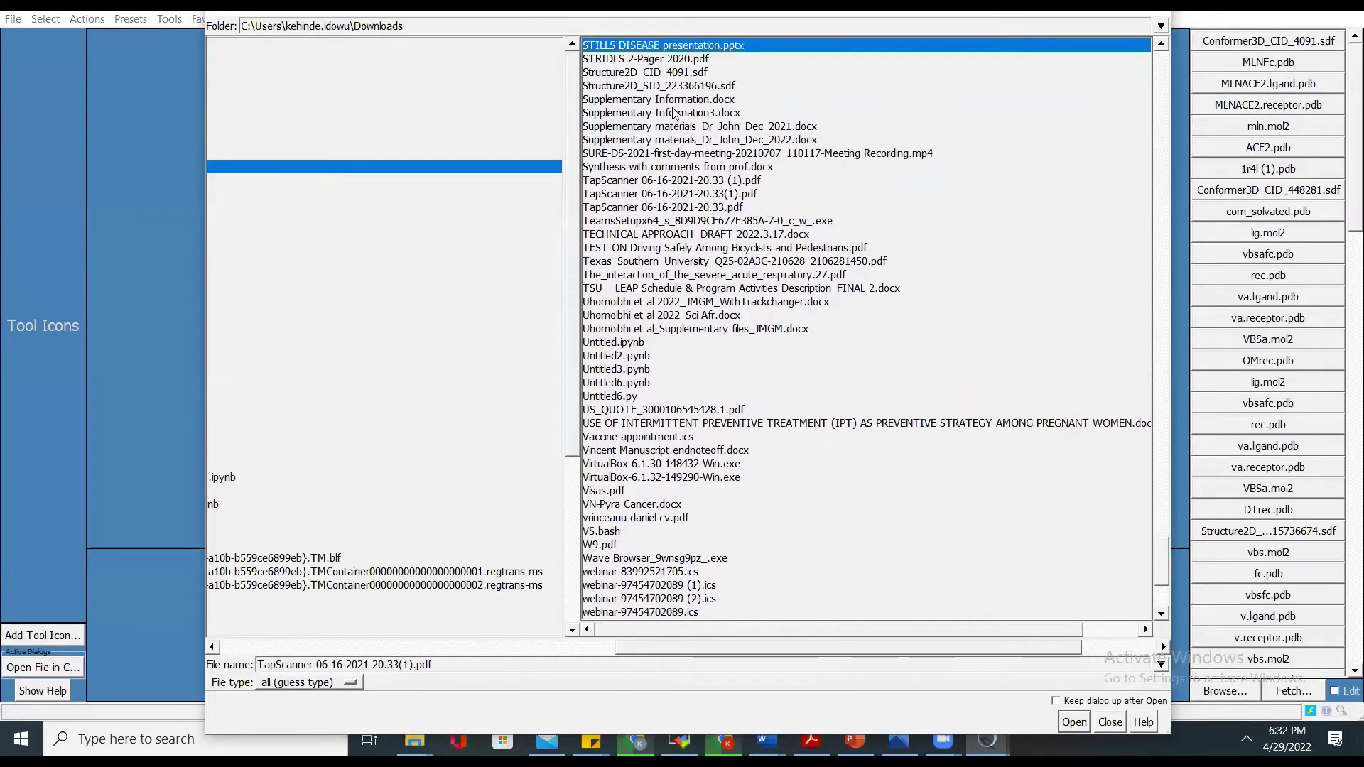
{"action": "key", "text": "Down"}
{"action": "key", "text": "Down"}
{"action": "key", "text": "Return"}
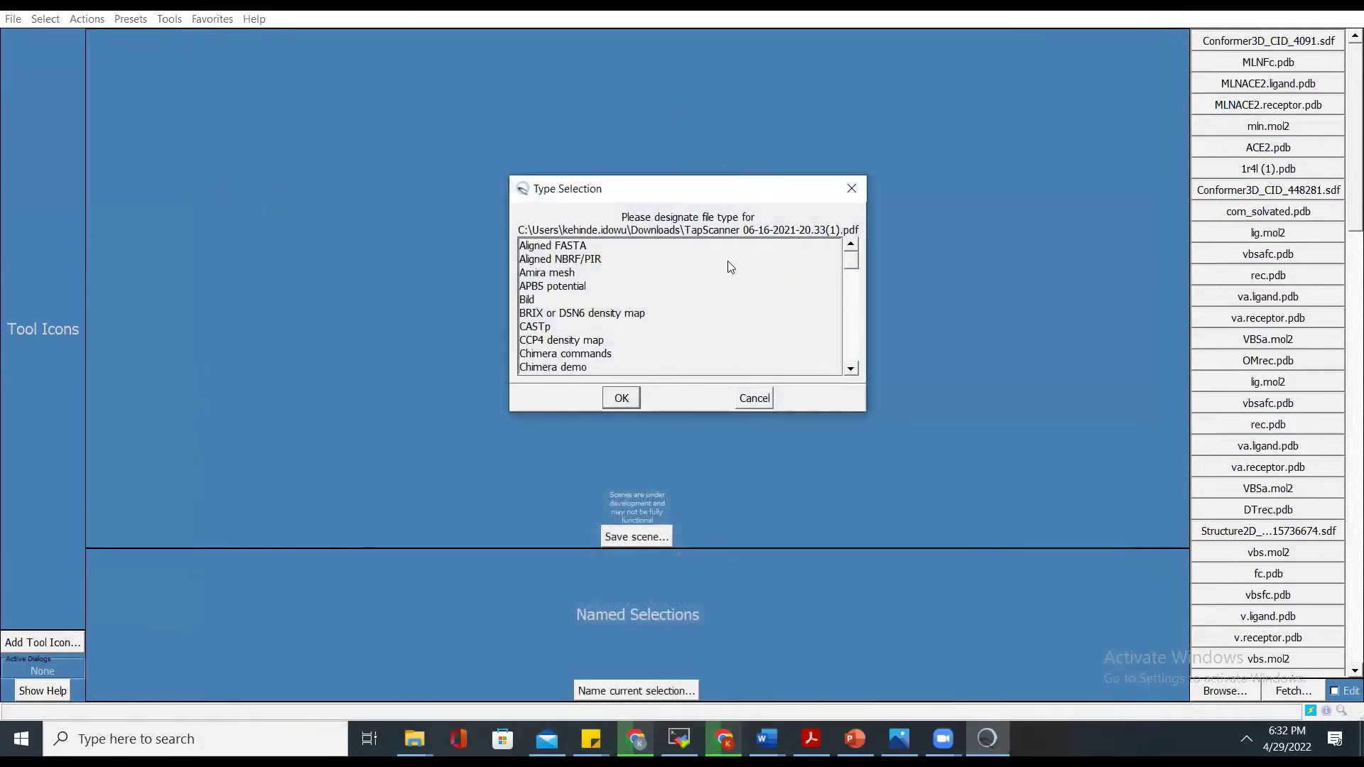
{"action": "left_click", "coordinate": [852, 189]}
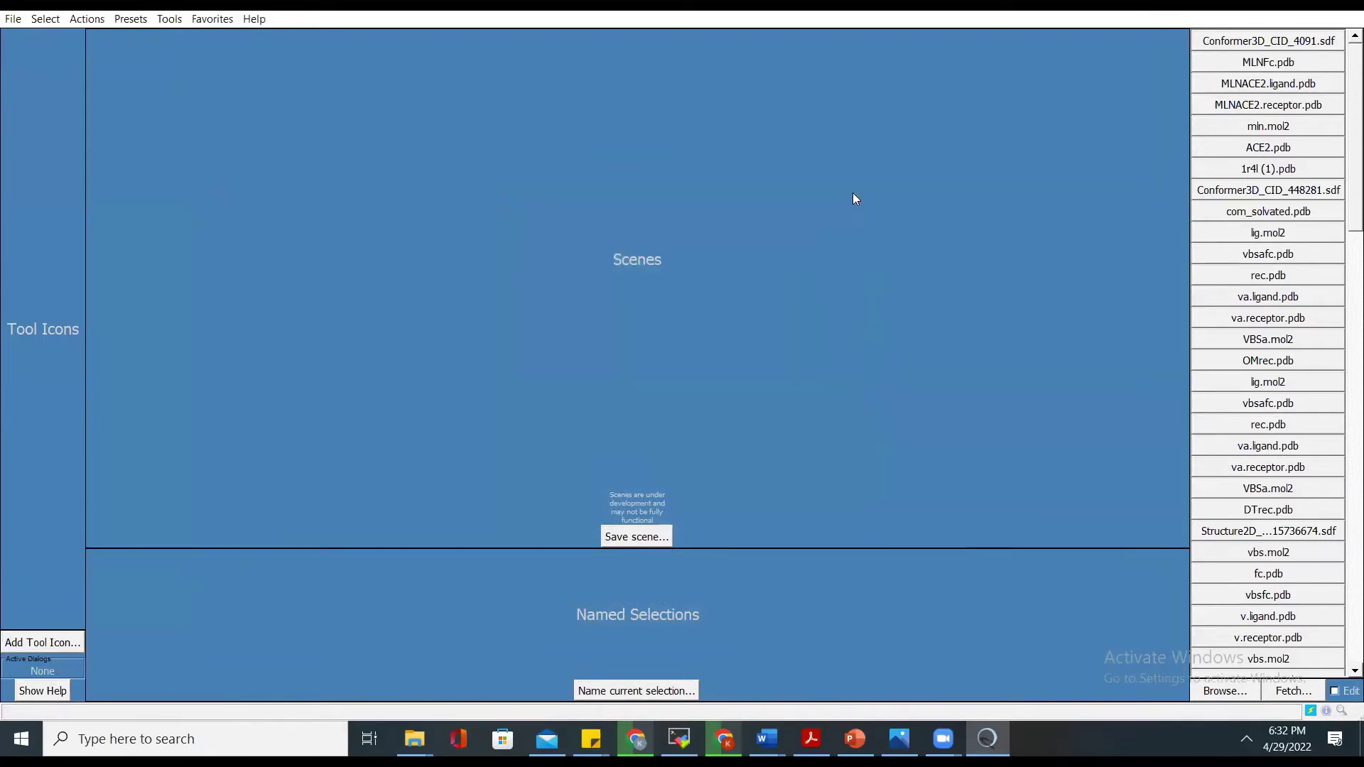
Step: Open Structure2D_SID_223366196.sdf from the Downloads folder in Chimera
{"action": "left_click", "coordinate": [13, 18]}
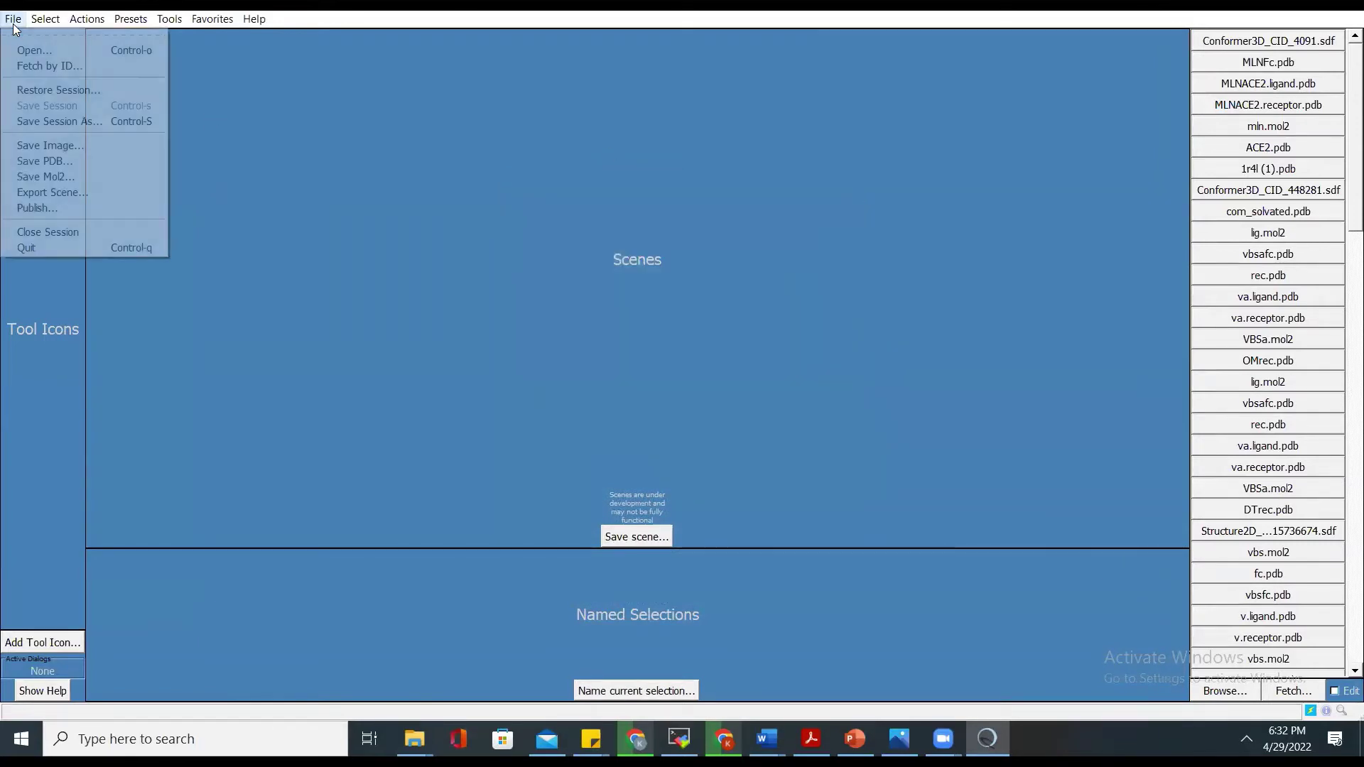
{"action": "left_click", "coordinate": [35, 57]}
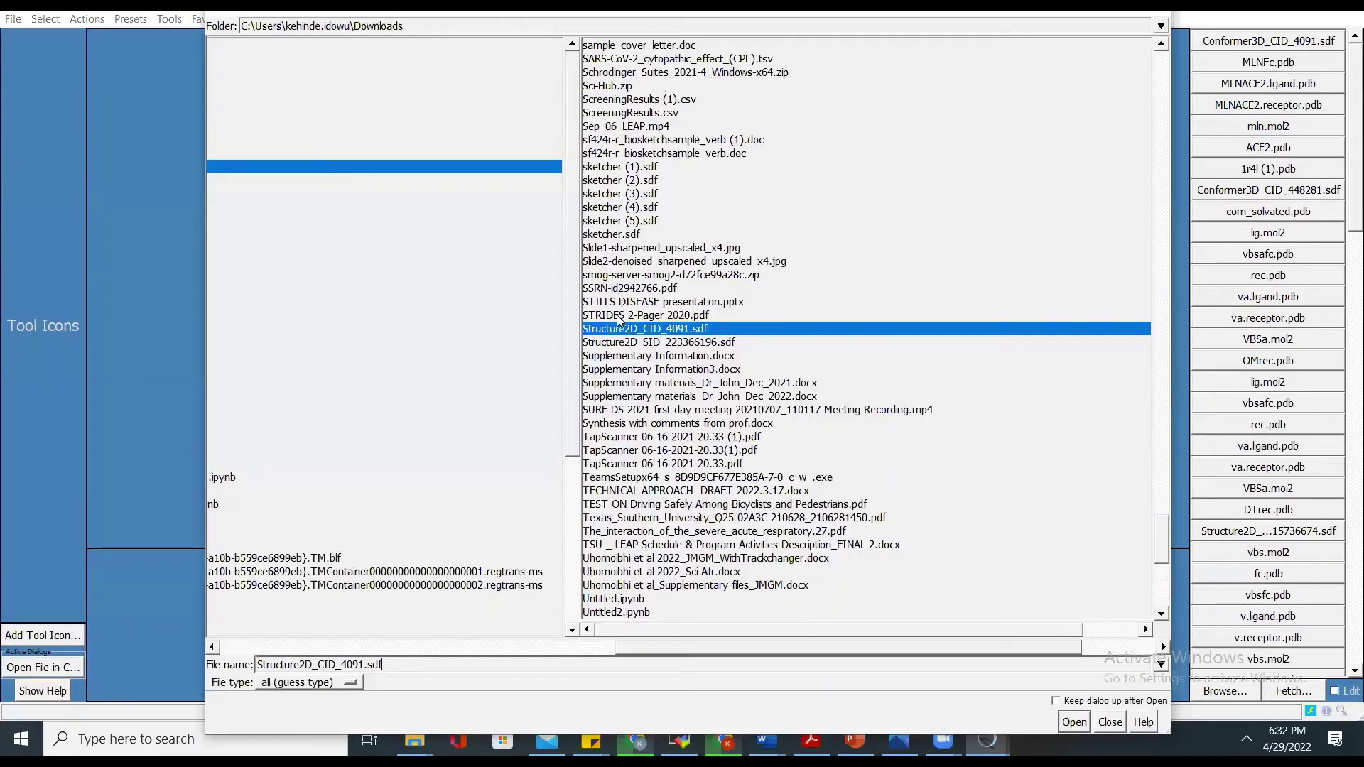
{"action": "double_click", "coordinate": [609, 342]}
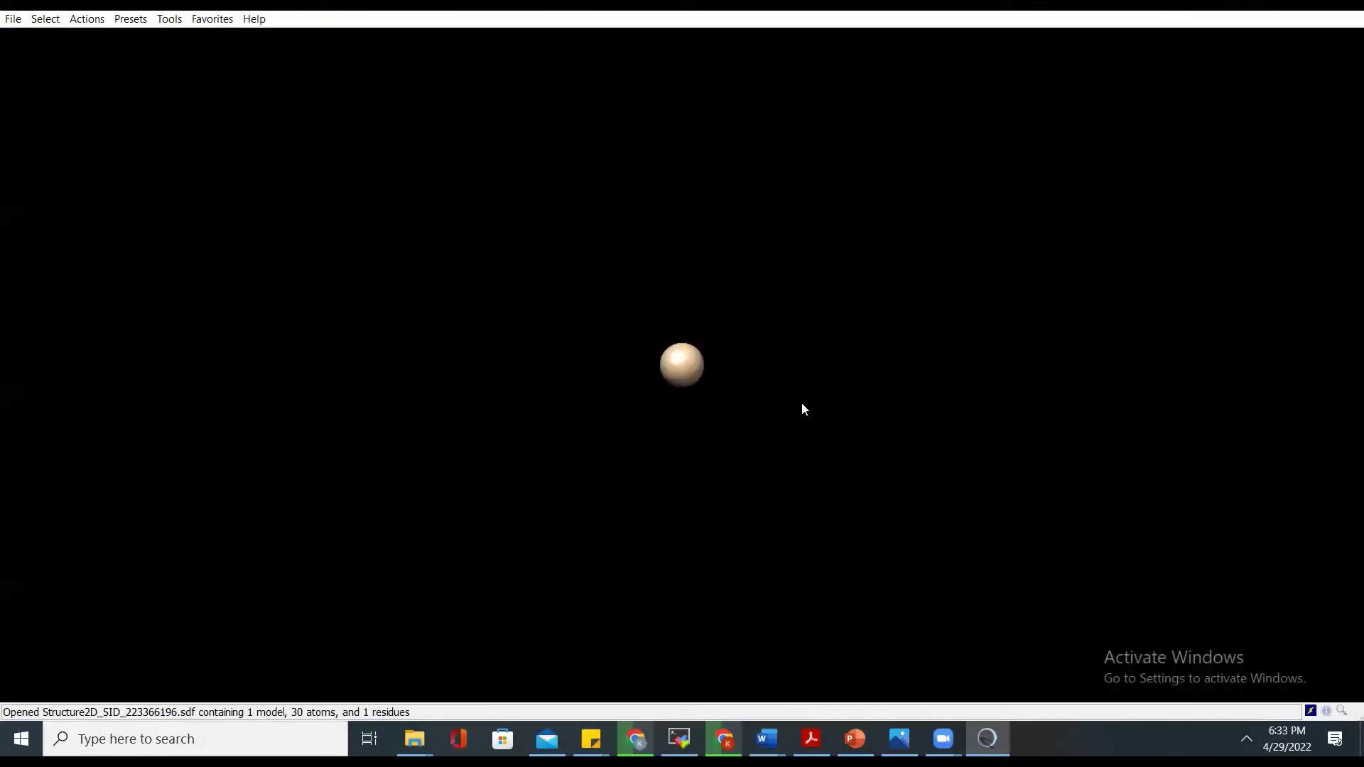
Step: Close the session with the loaded structure and quit UCSF Chimera
{"action": "left_click", "coordinate": [13, 18]}
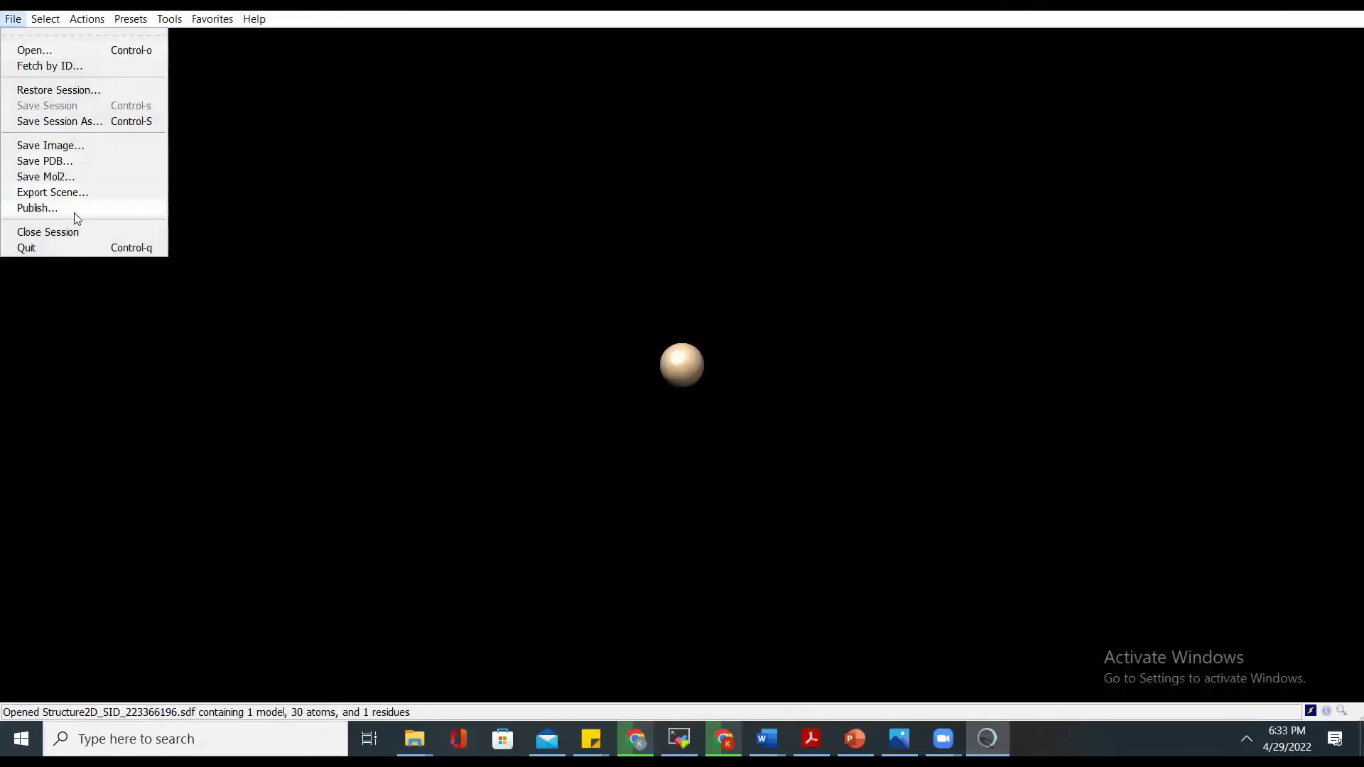
{"action": "left_click", "coordinate": [60, 233]}
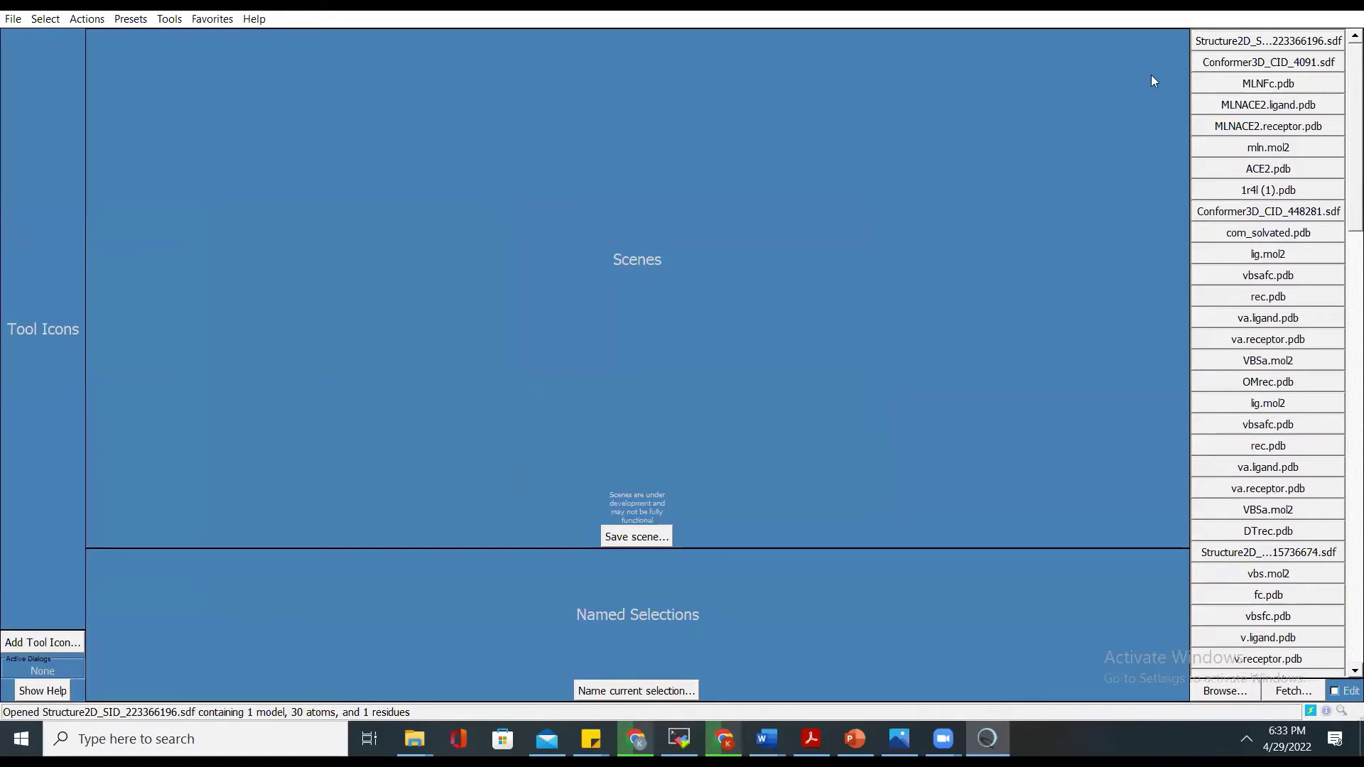
{"action": "left_click", "coordinate": [12, 19]}
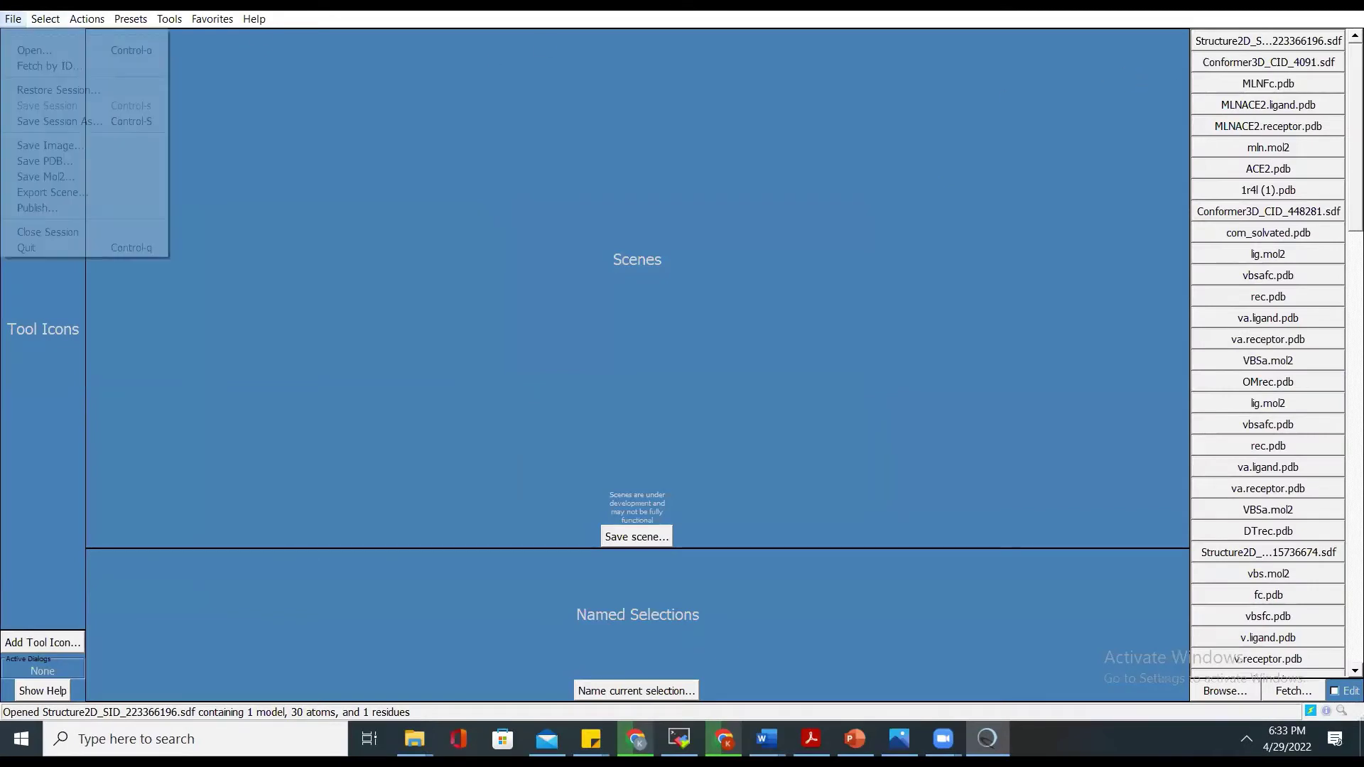
{"action": "left_click", "coordinate": [39, 234]}
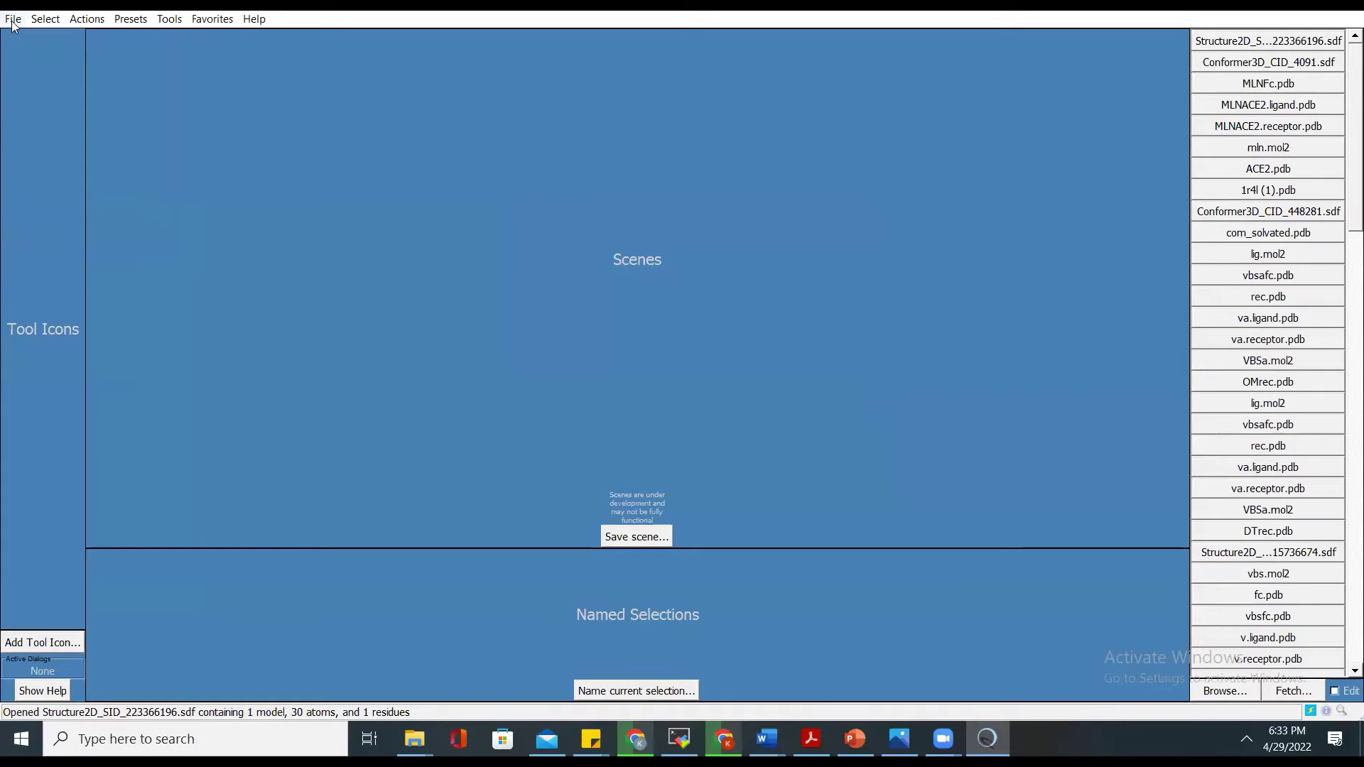
{"action": "left_click", "coordinate": [13, 18]}
{"action": "left_click", "coordinate": [33, 248]}
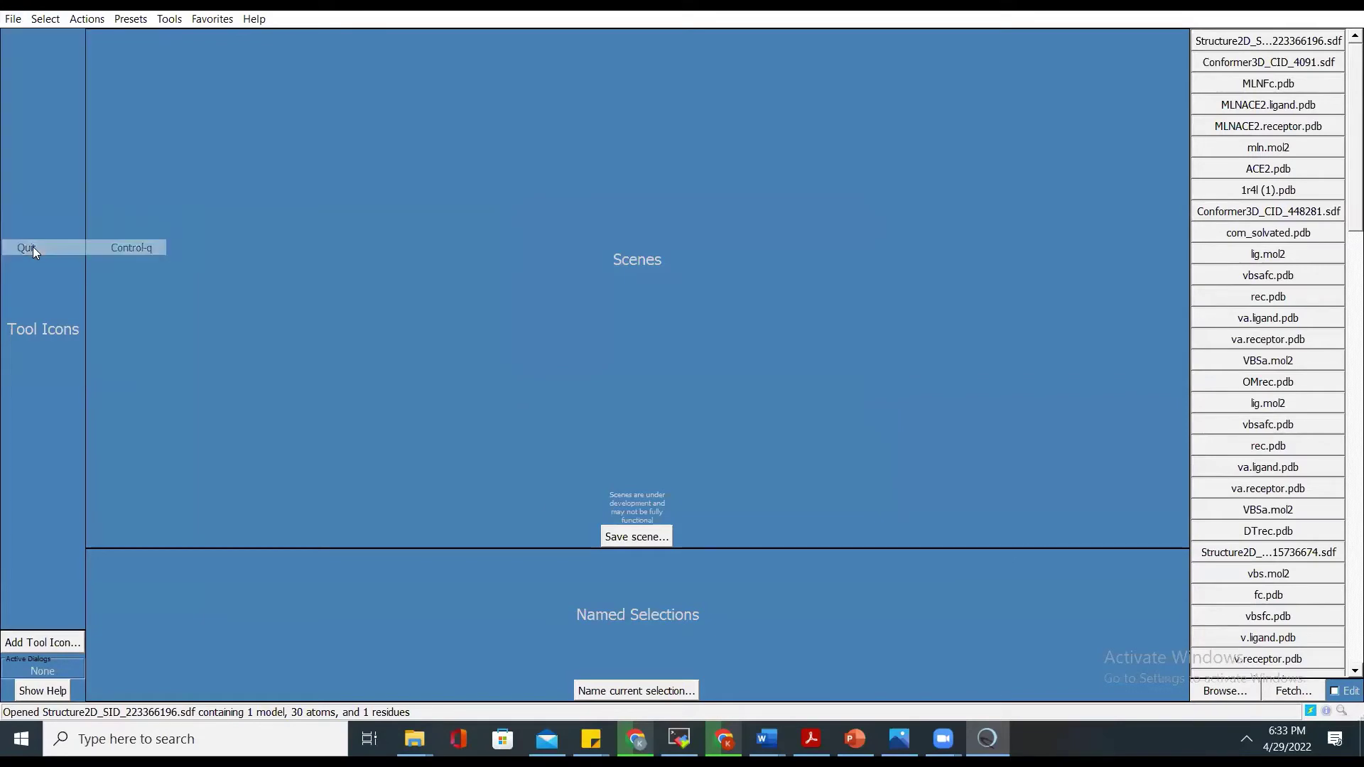
Step: Find Avogadro among the installed apps and launch it
{"action": "left_click", "coordinate": [137, 732]}
{"action": "type", "text": "avo"}
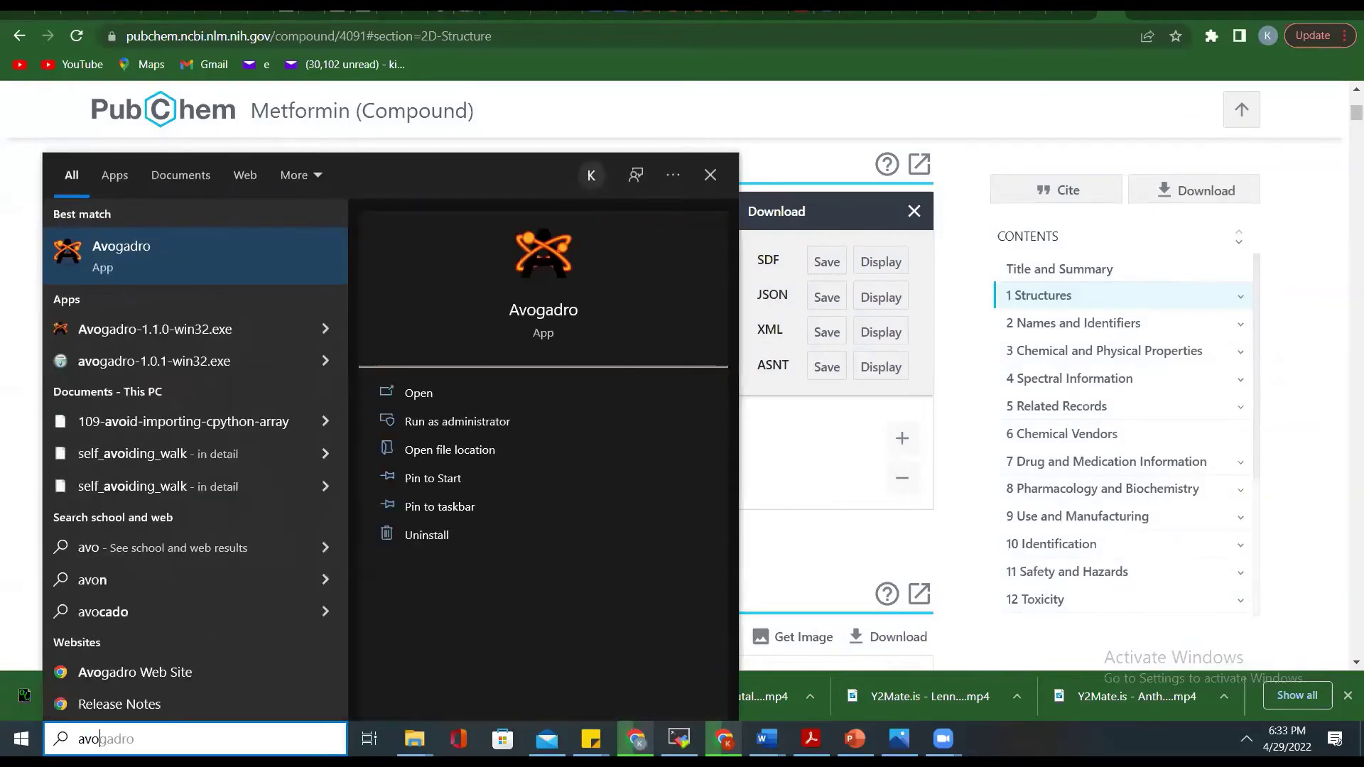
{"action": "type", "text": "ga"}
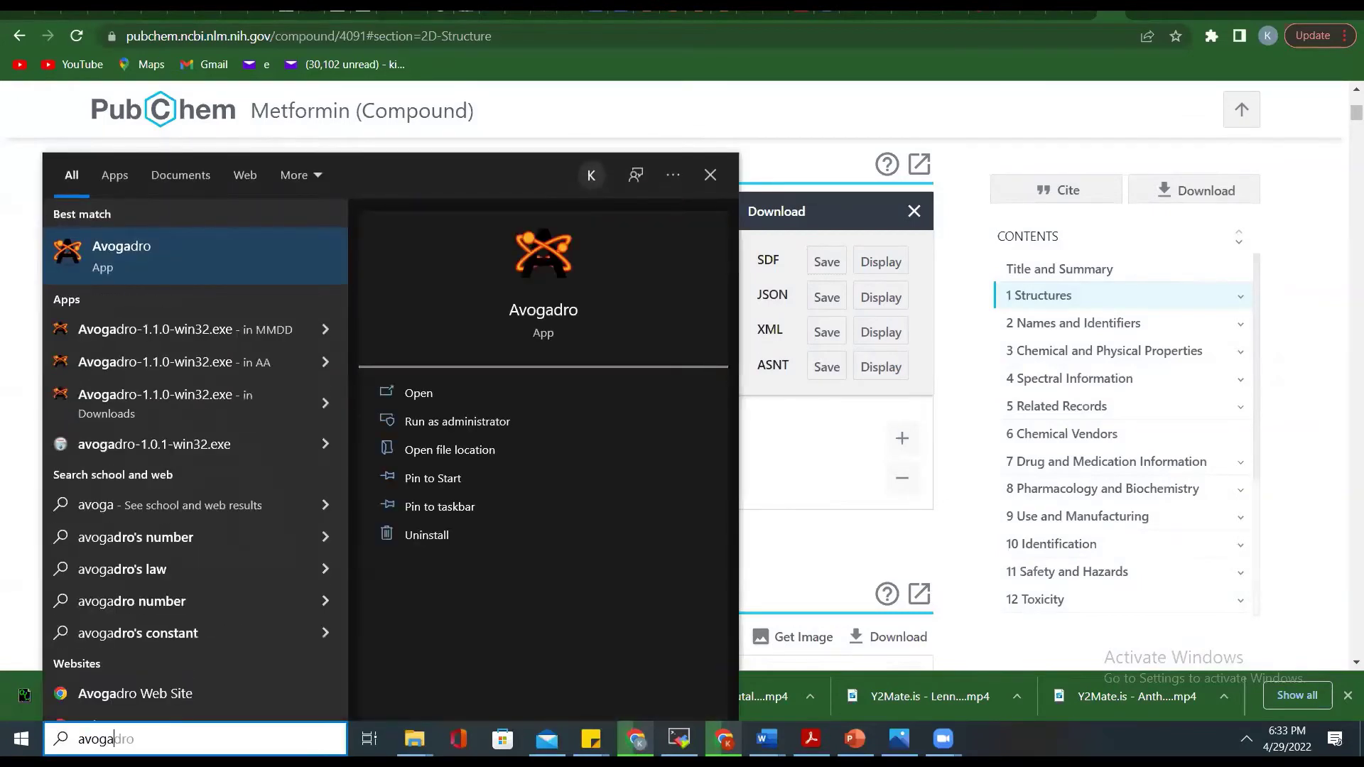
{"action": "left_click", "coordinate": [534, 257]}
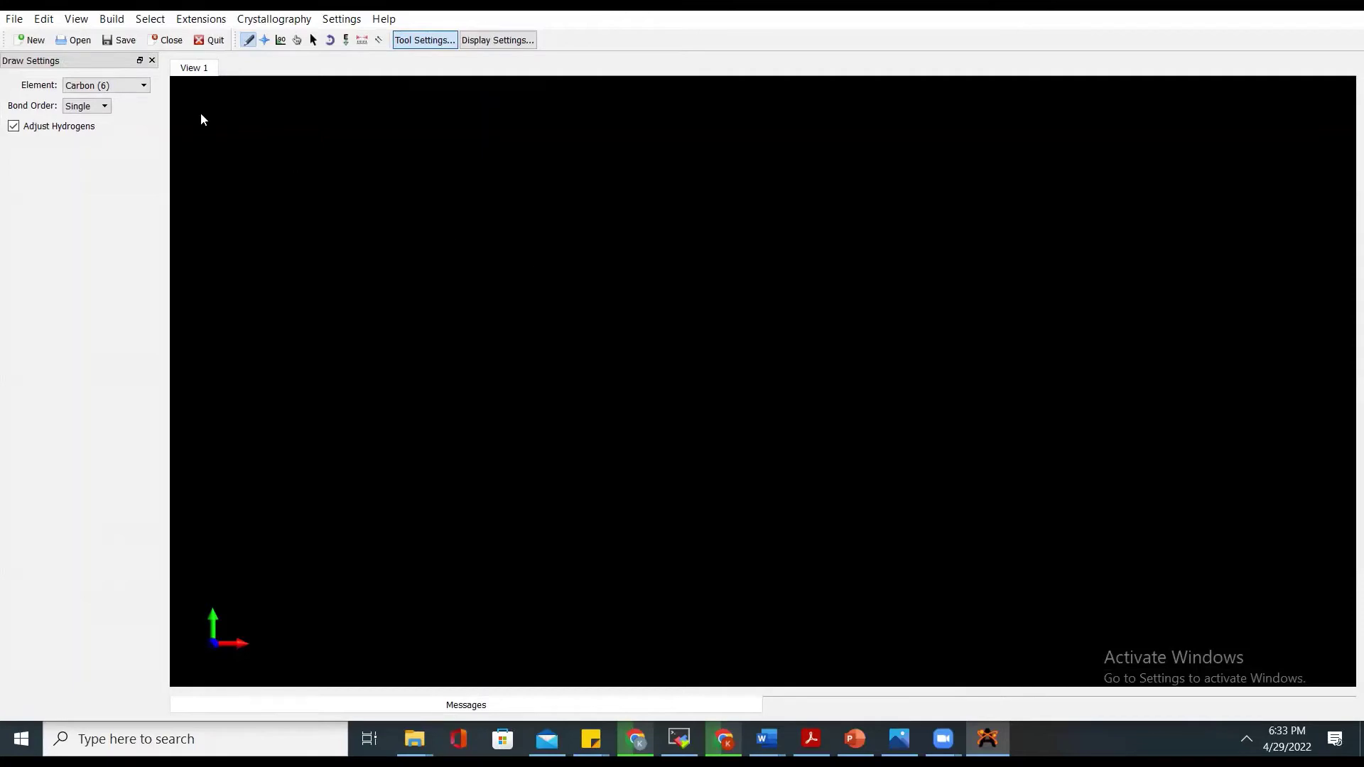
Step: Open Structure2D_CID_4091 from the Downloads folder in Avogadro and let it build a rough 3D geometry
{"action": "left_click", "coordinate": [15, 21]}
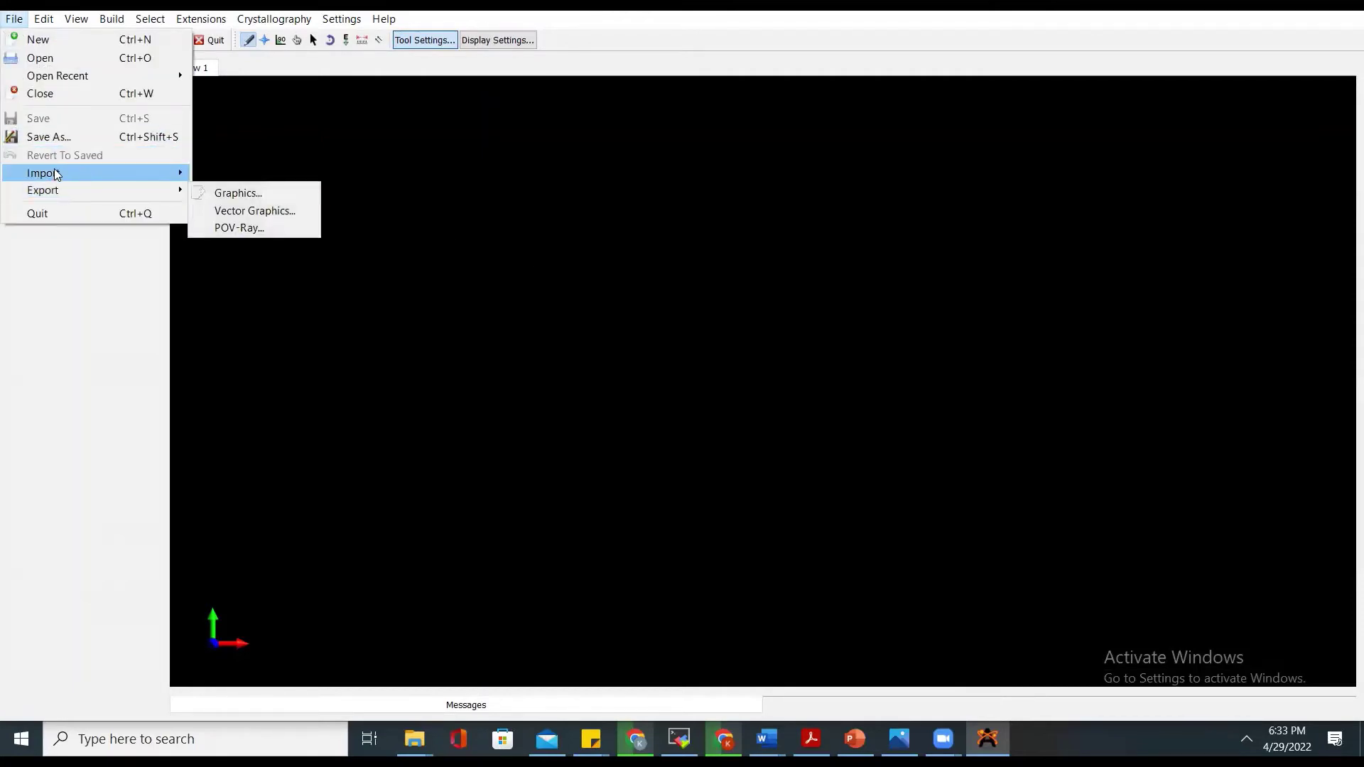
{"action": "mouse_move", "coordinate": [55, 176]}
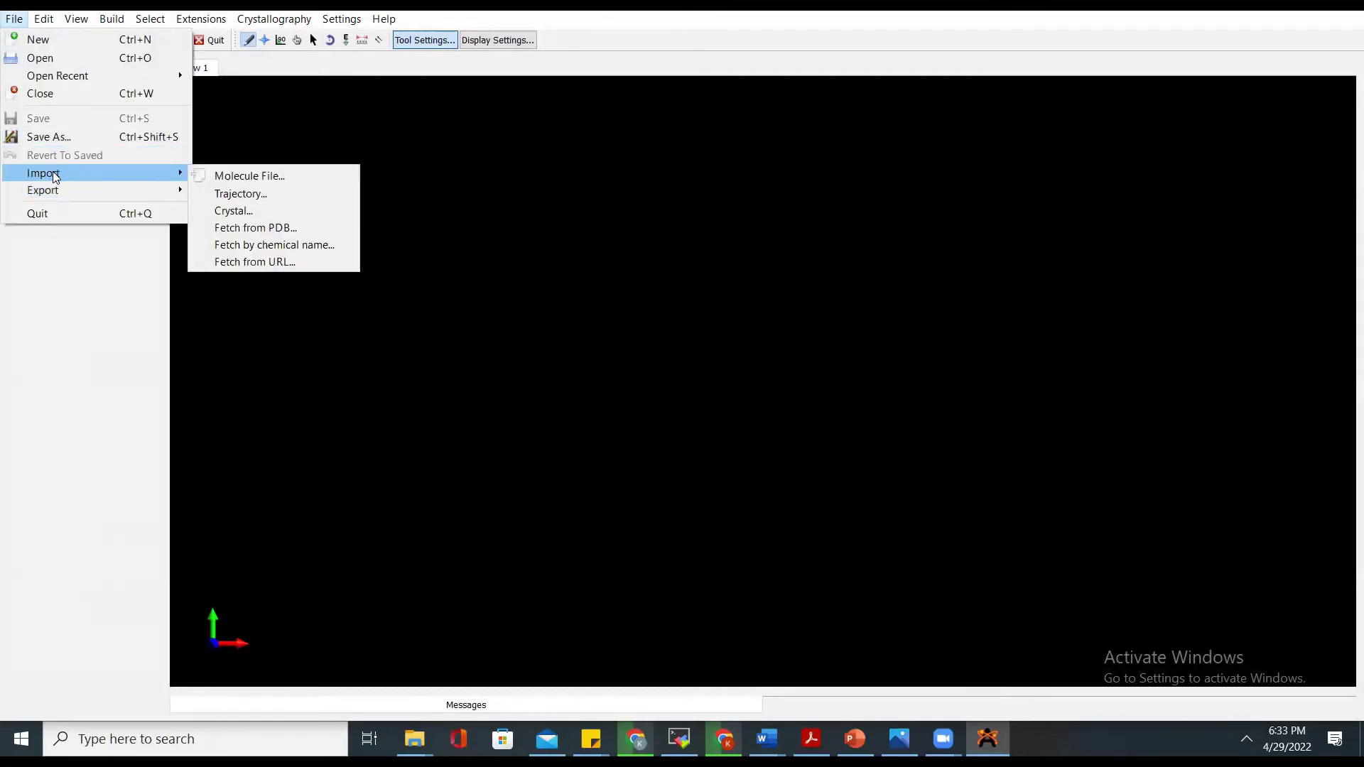
{"action": "left_click", "coordinate": [40, 58]}
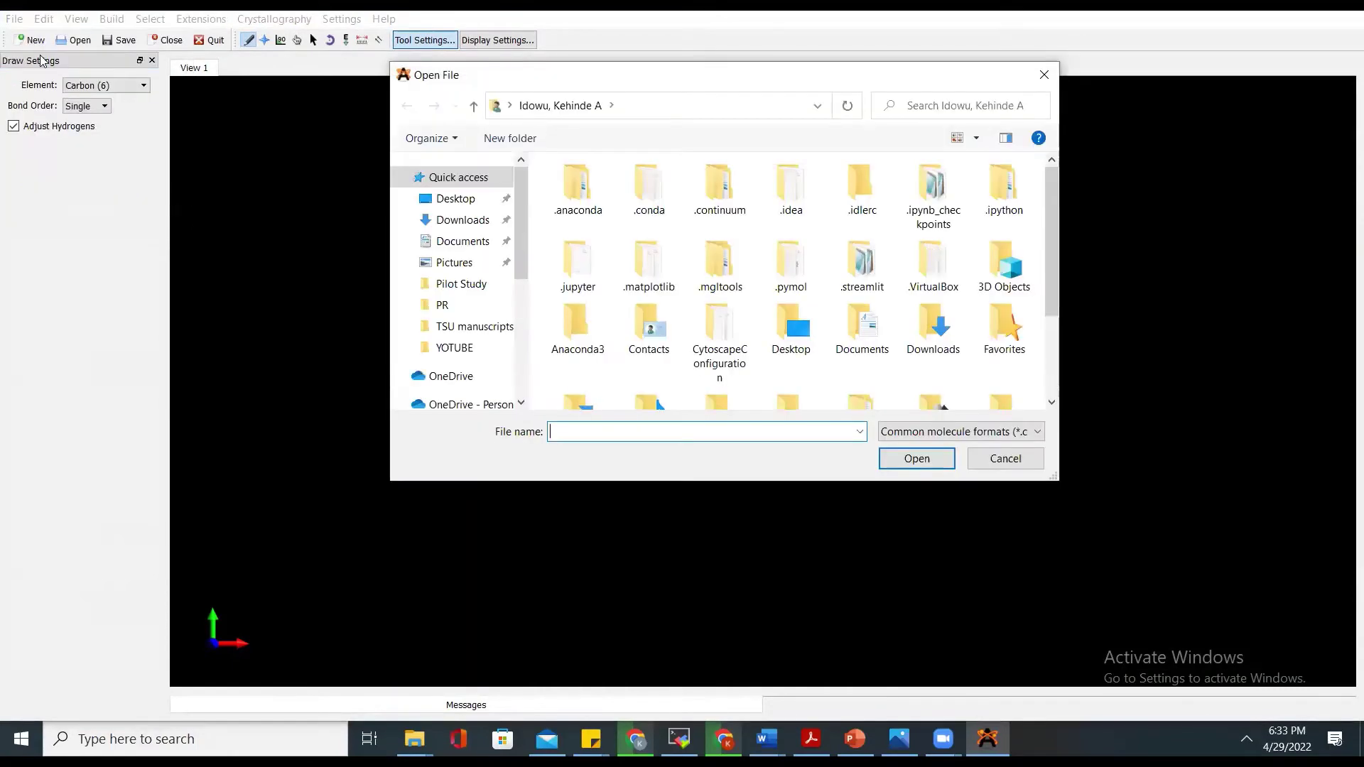
{"action": "left_click", "coordinate": [458, 223]}
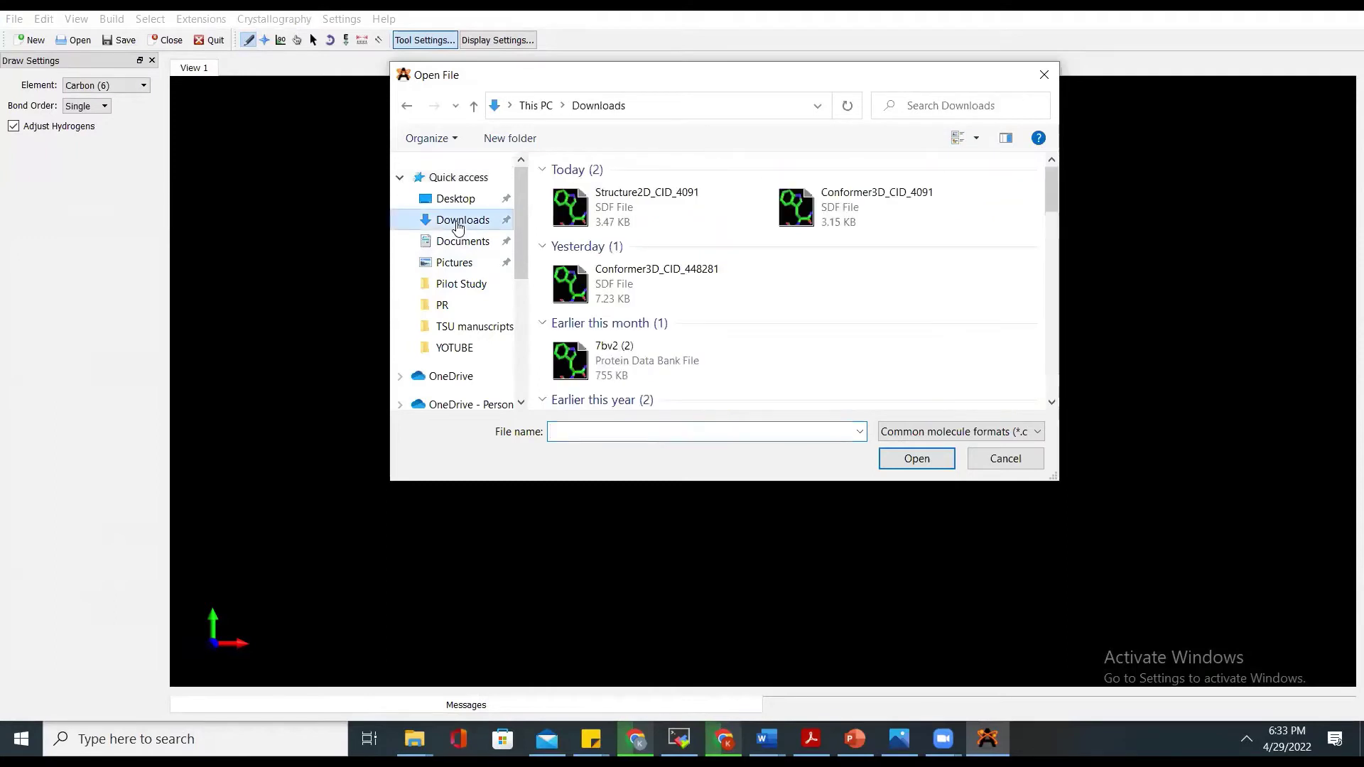
{"action": "double_click", "coordinate": [620, 207]}
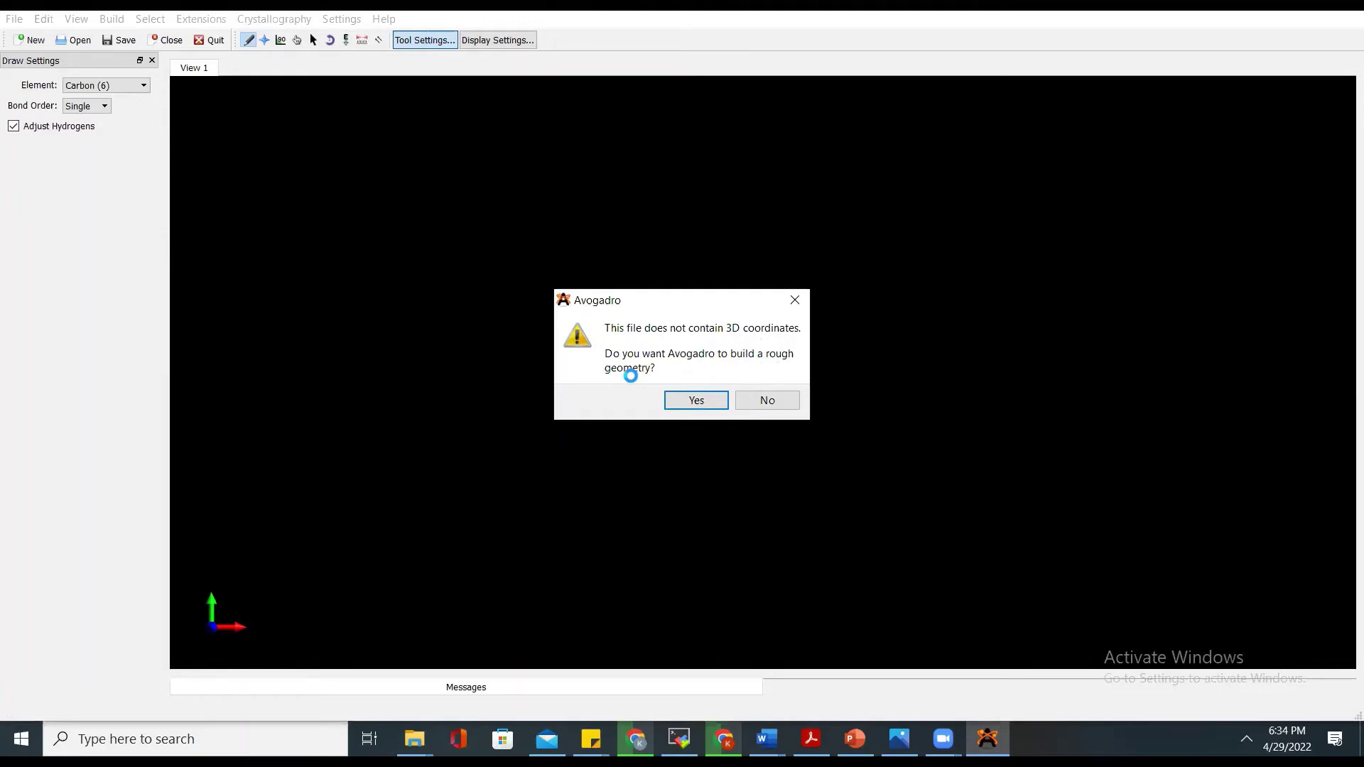
{"action": "left_click", "coordinate": [694, 402]}
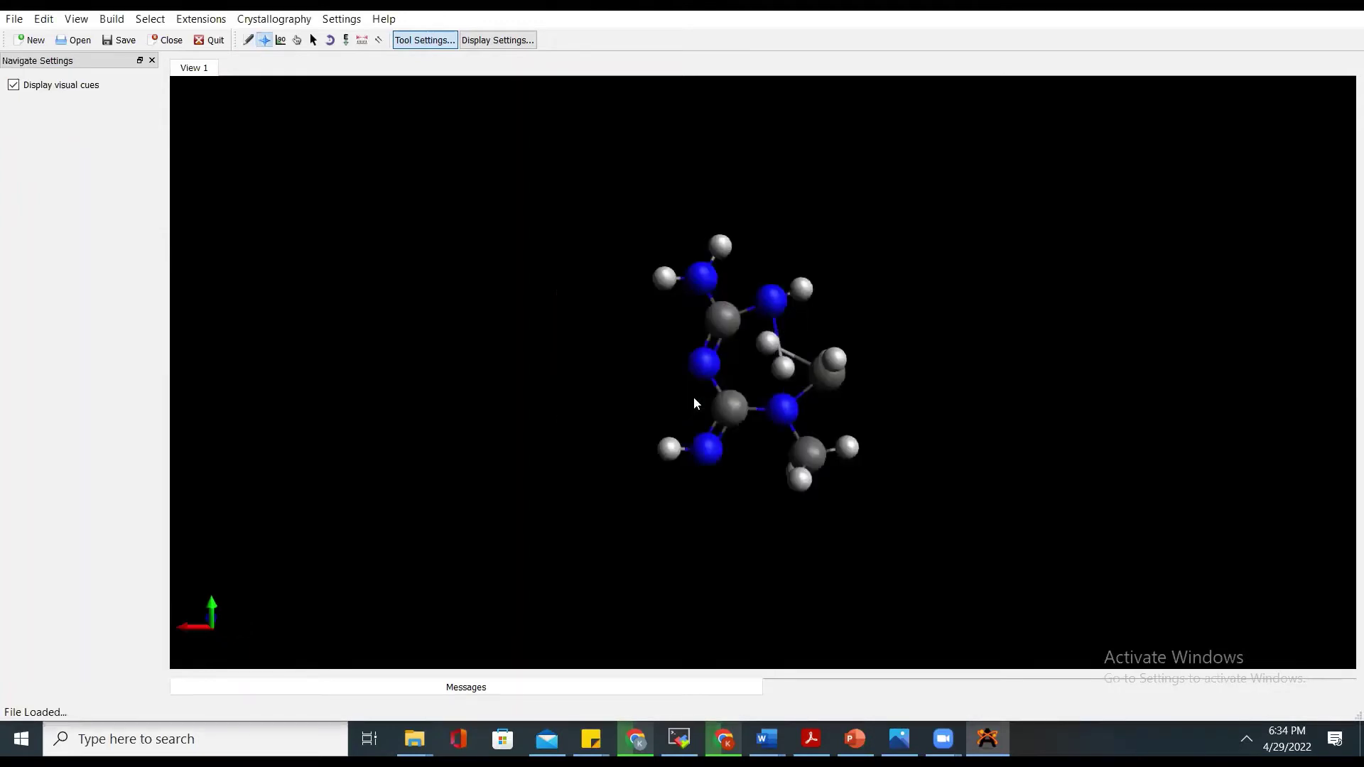
Step: Rotate the metformin molecule to examine its rough geometry from several directions
{"action": "left_click_drag", "start_coordinate": [558, 423], "coordinate": [815, 304]}
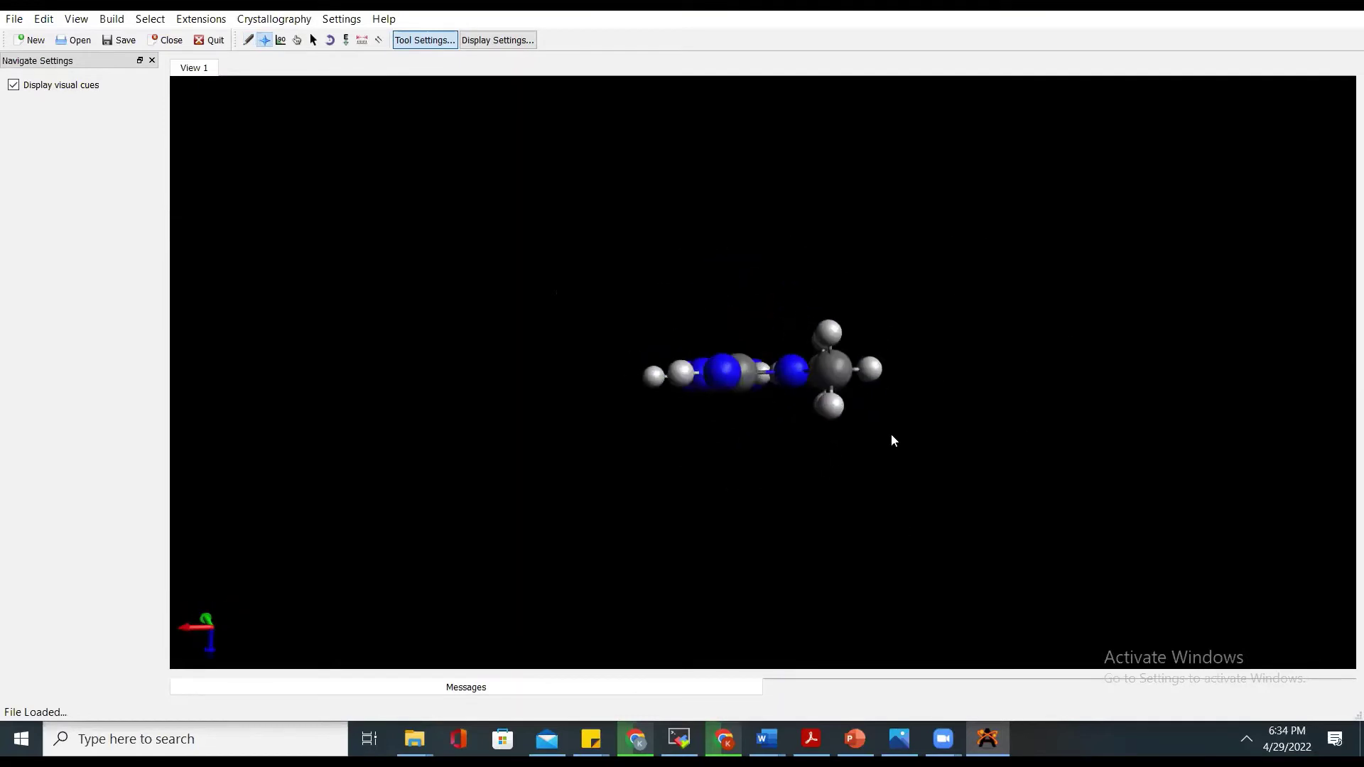
{"action": "left_click_drag", "start_coordinate": [710, 548], "coordinate": [490, 493]}
{"action": "left_click_drag", "start_coordinate": [399, 390], "coordinate": [910, 490]}
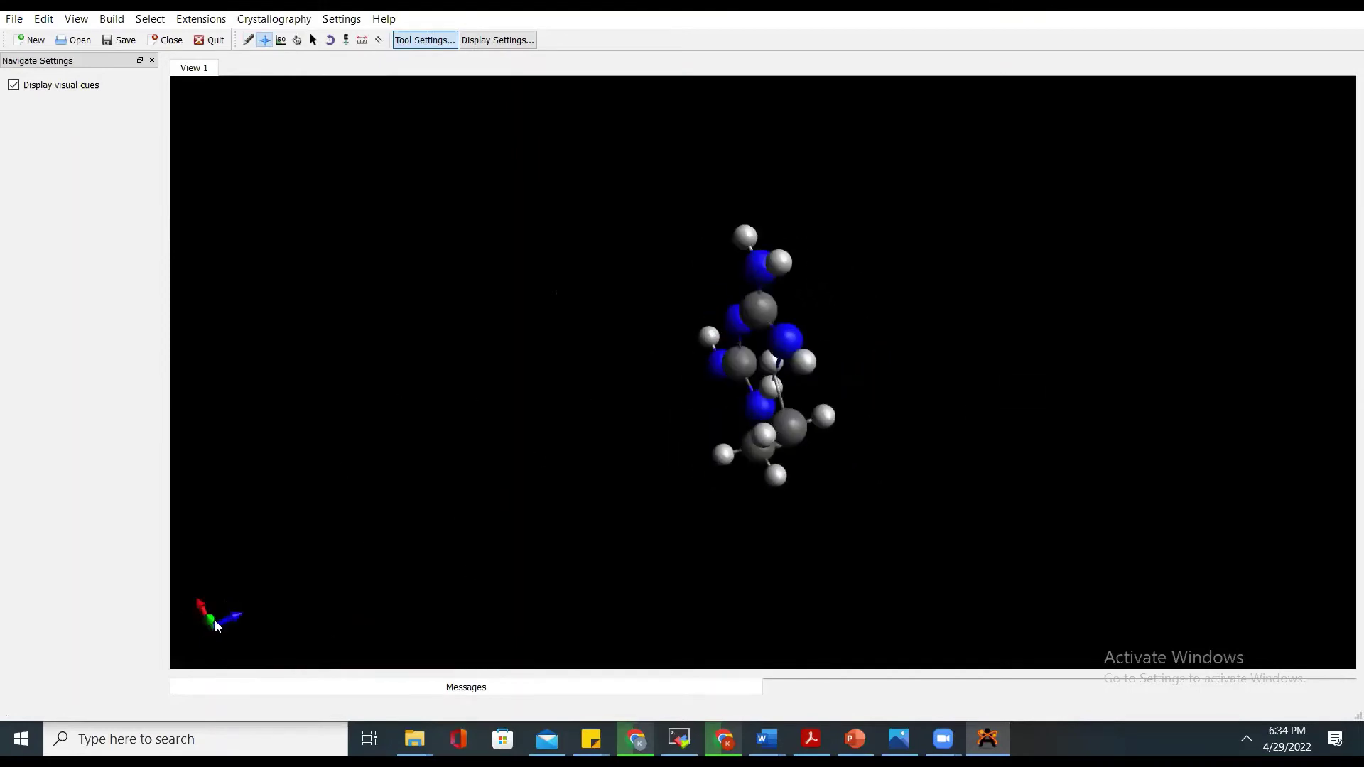
Step: Return the metformin molecule to a front-facing view and inspect its geometry
{"action": "key", "text": "ctrl+0"}
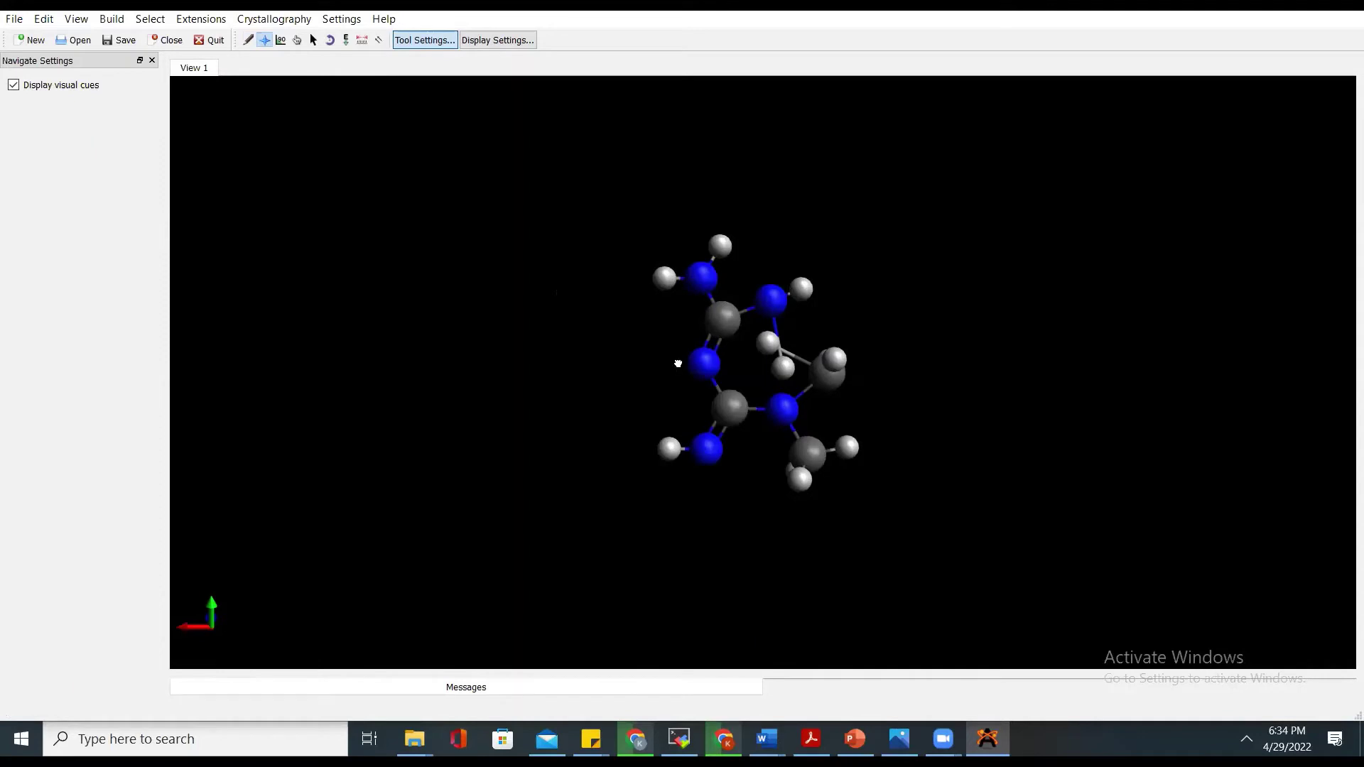
{"action": "left_click_drag", "start_coordinate": [675, 363], "coordinate": [668, 365]}
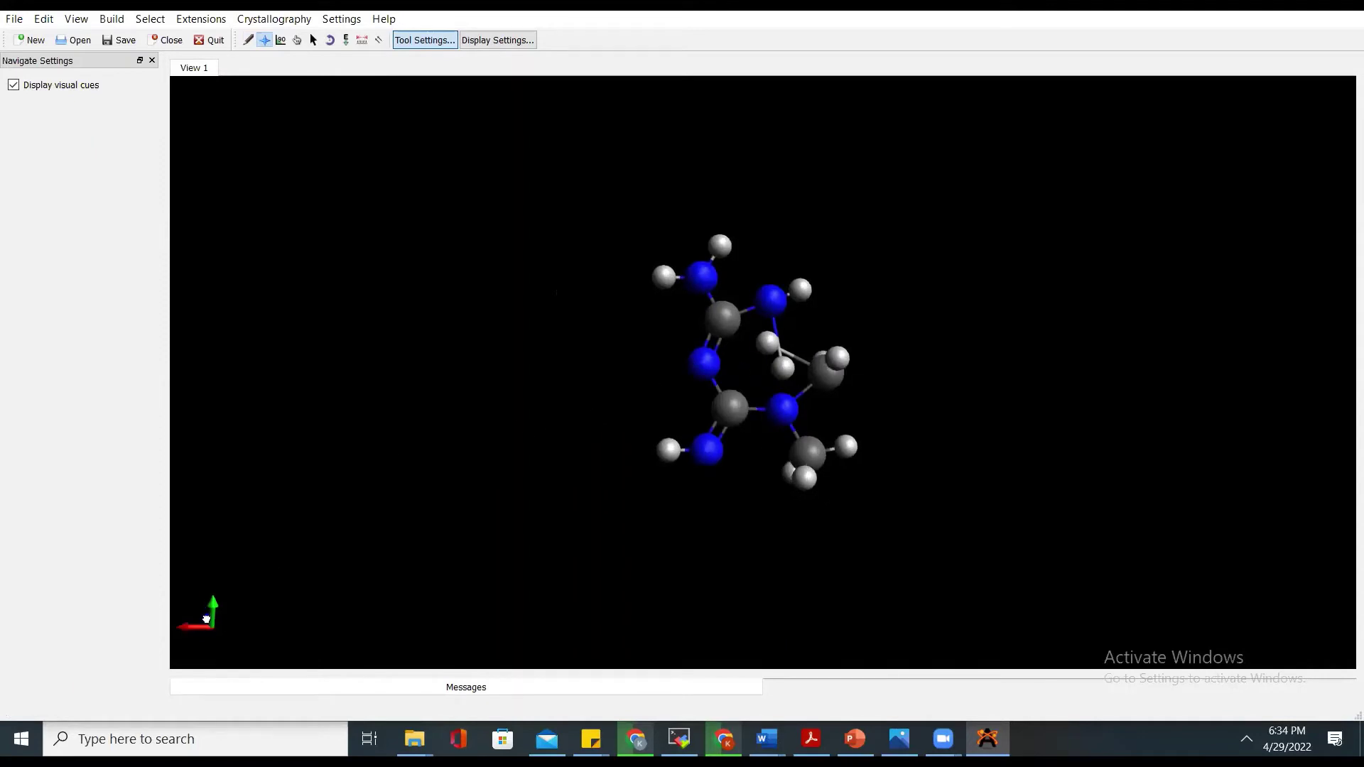
{"action": "left_click_drag", "start_coordinate": [206, 619], "coordinate": [207, 621]}
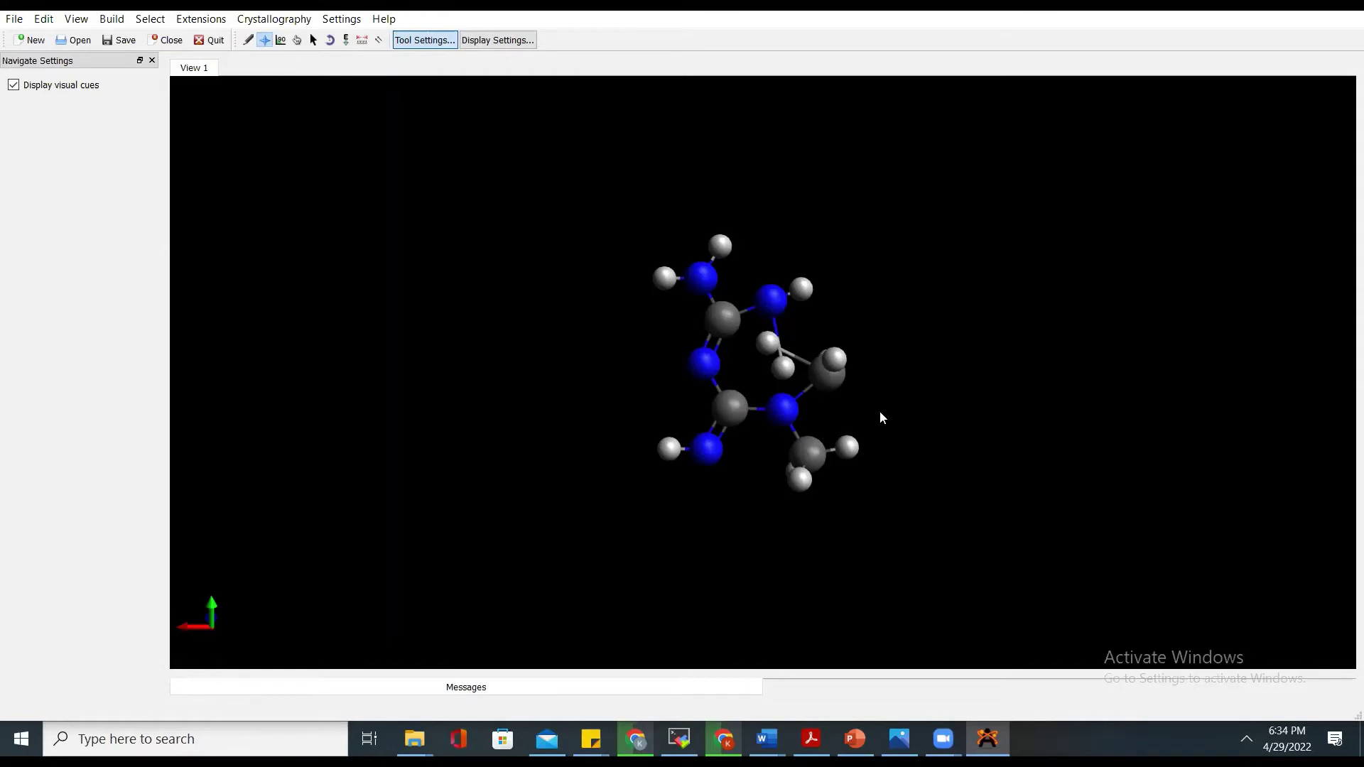
Step: Save the molecule to the Desktop as a Sybyl Mol2 file named "metforming #D"
{"action": "left_click", "coordinate": [20, 18]}
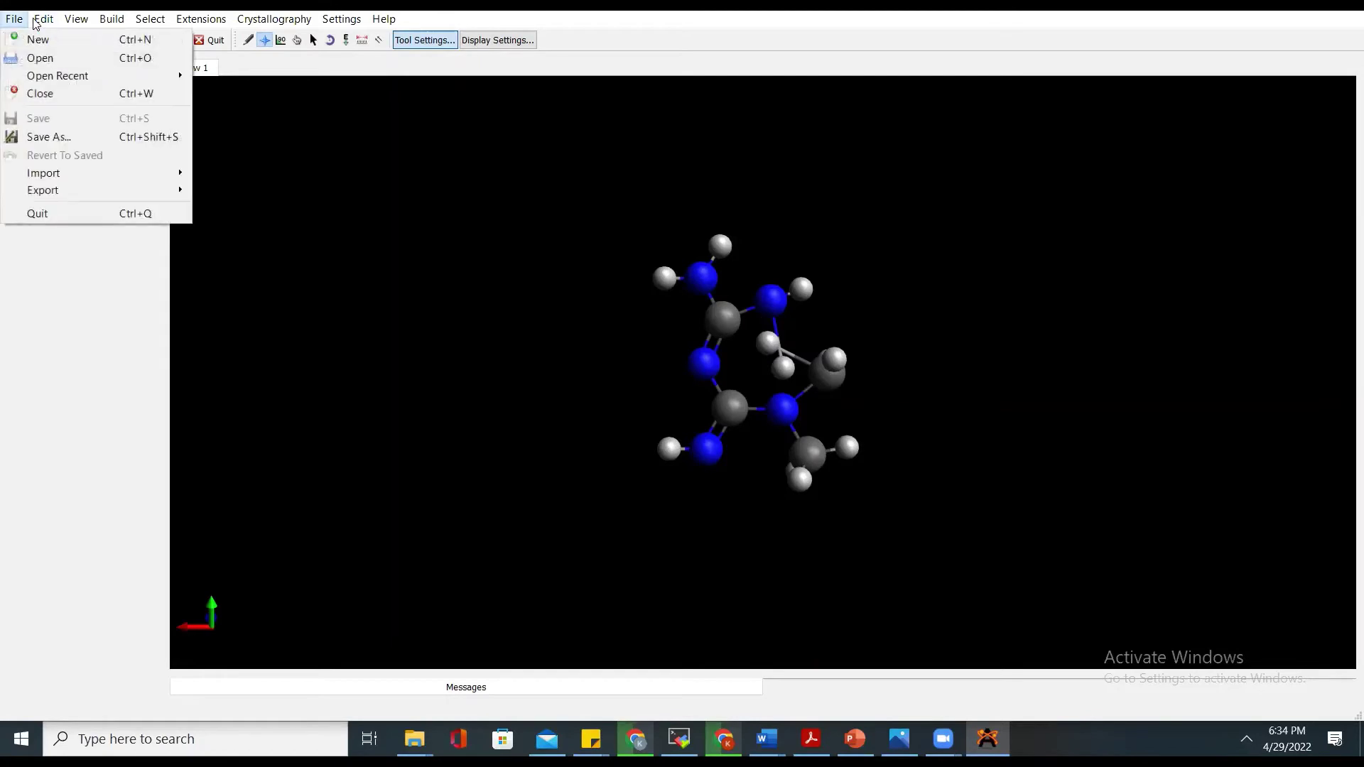
{"action": "left_click", "coordinate": [50, 139]}
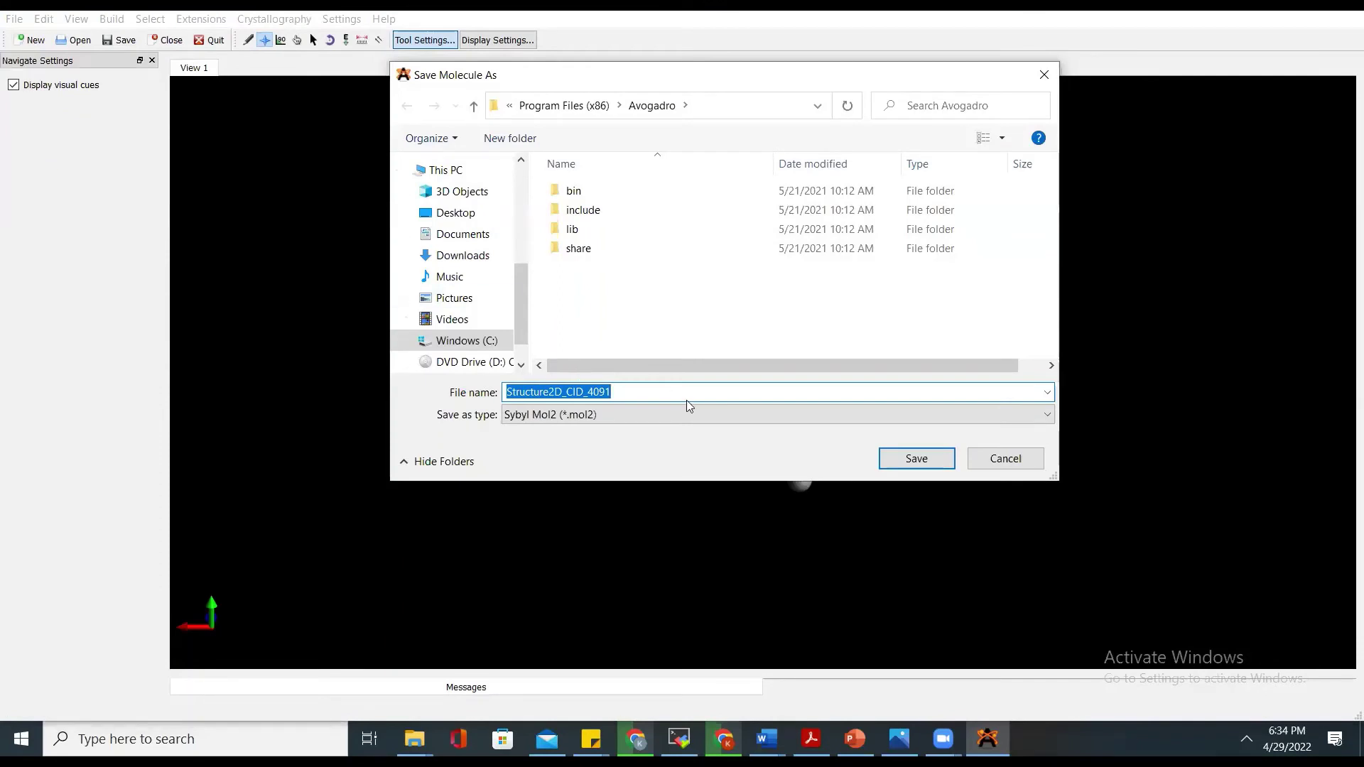
{"action": "type", "text": "metf"}
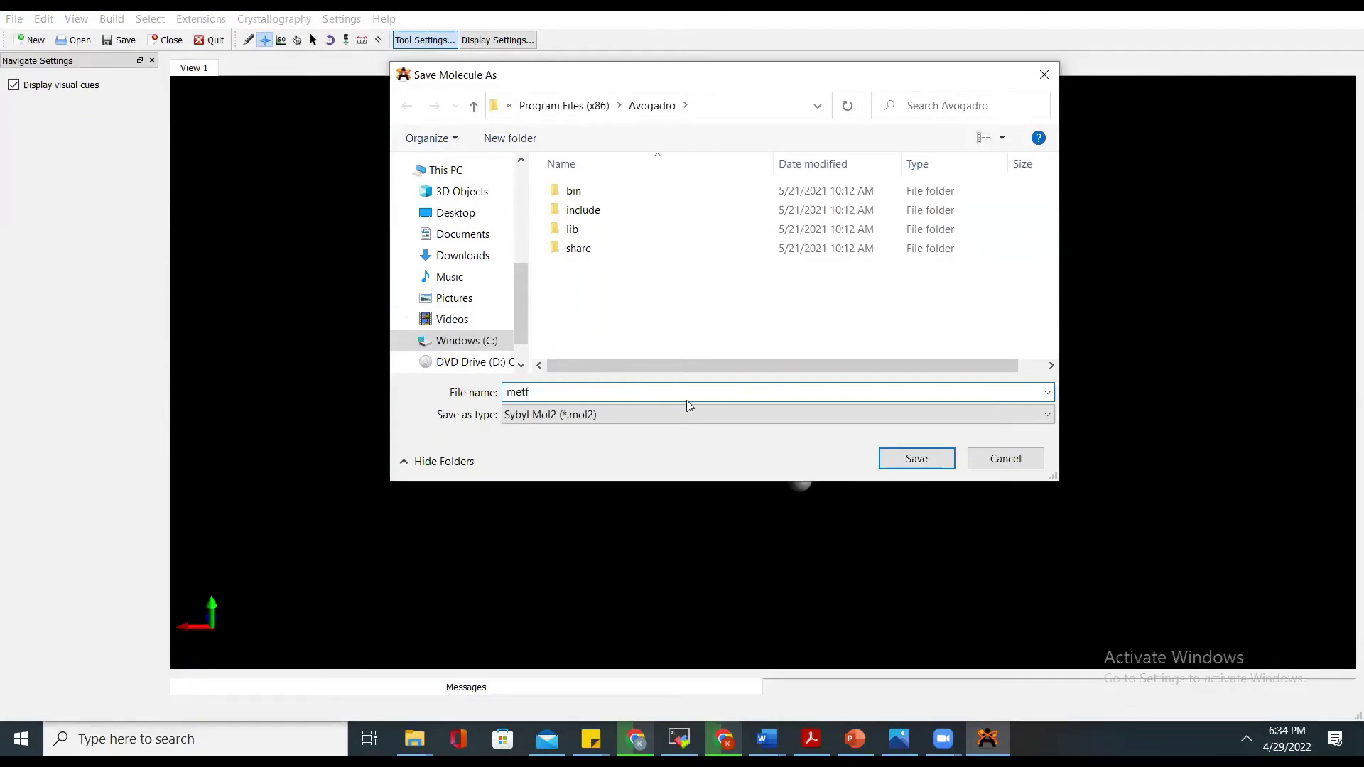
{"action": "type", "text": "o"}
{"action": "key", "text": "BackSpace"}
{"action": "type", "text": "orming #D"}
{"action": "left_click", "coordinate": [675, 425]}
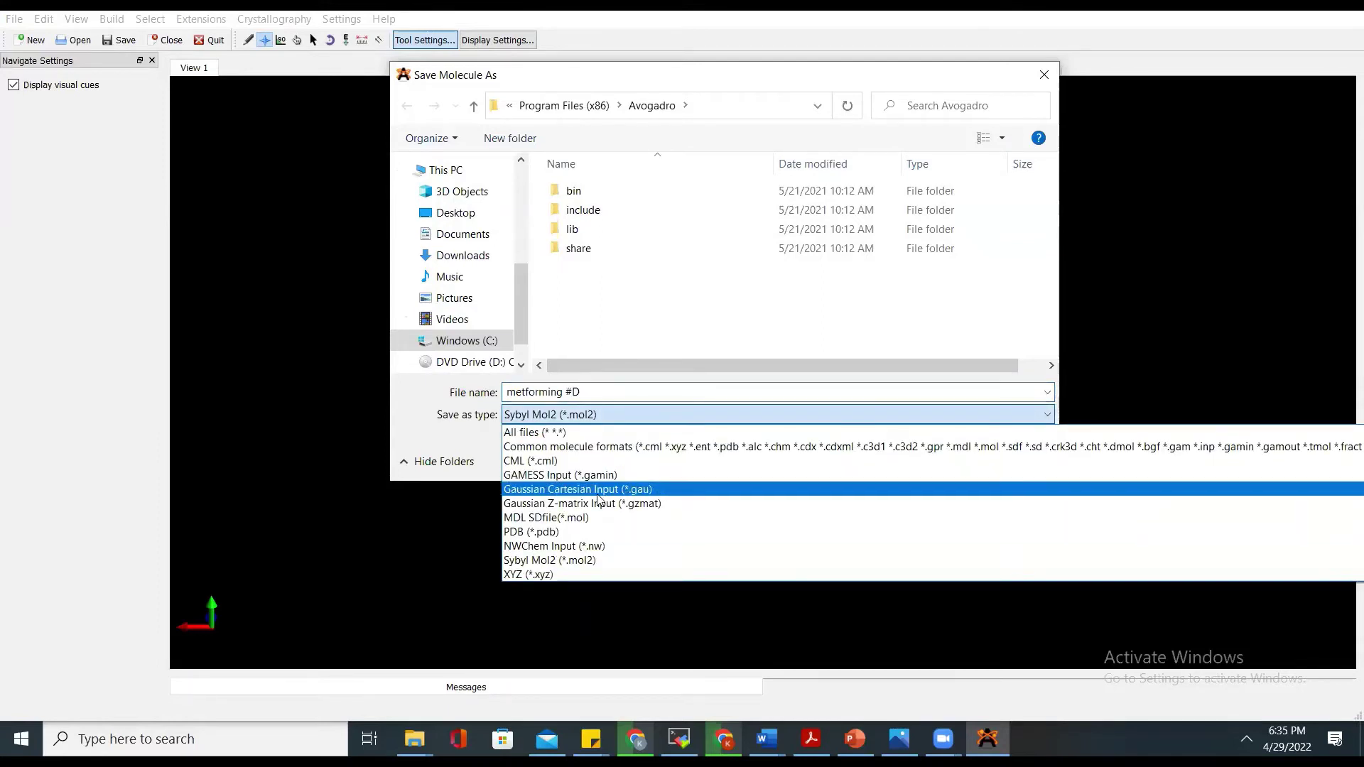
{"action": "left_click", "coordinate": [548, 562]}
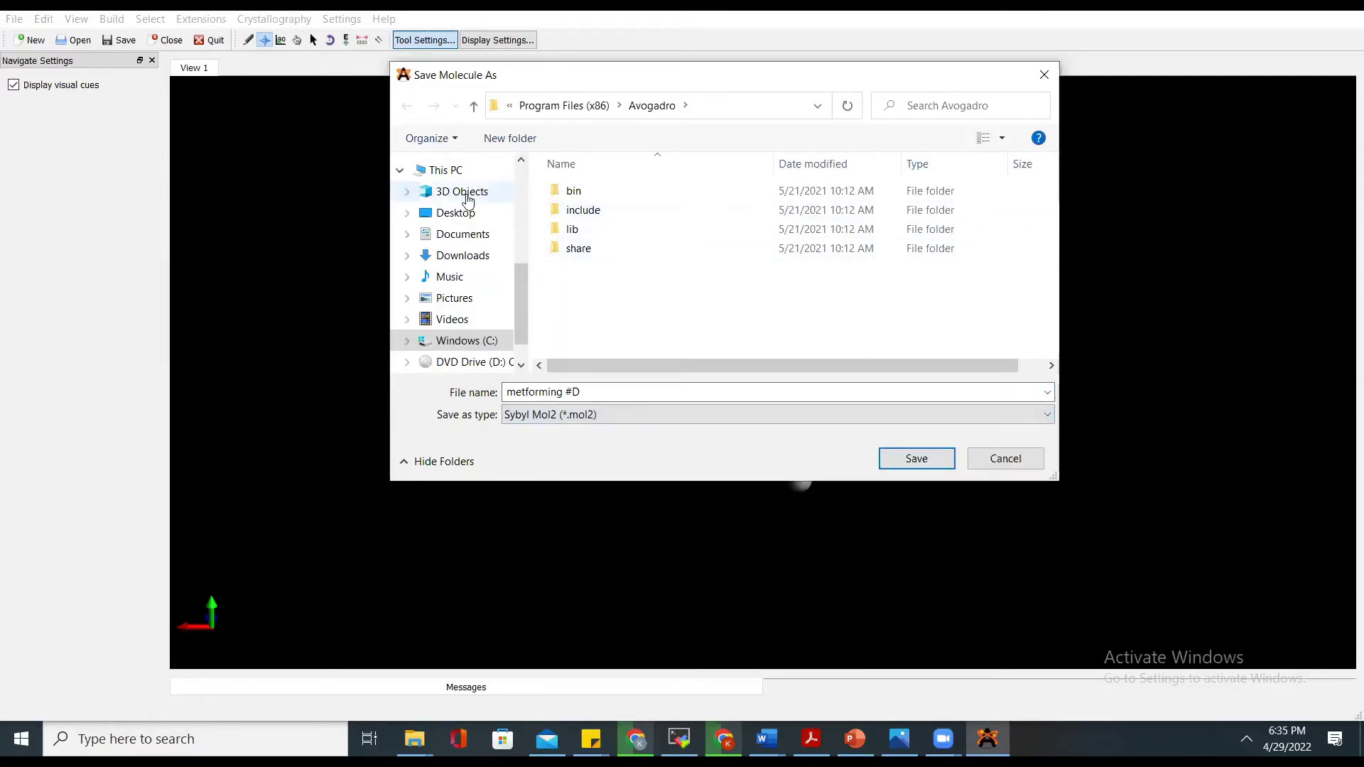
{"action": "left_click", "coordinate": [452, 216]}
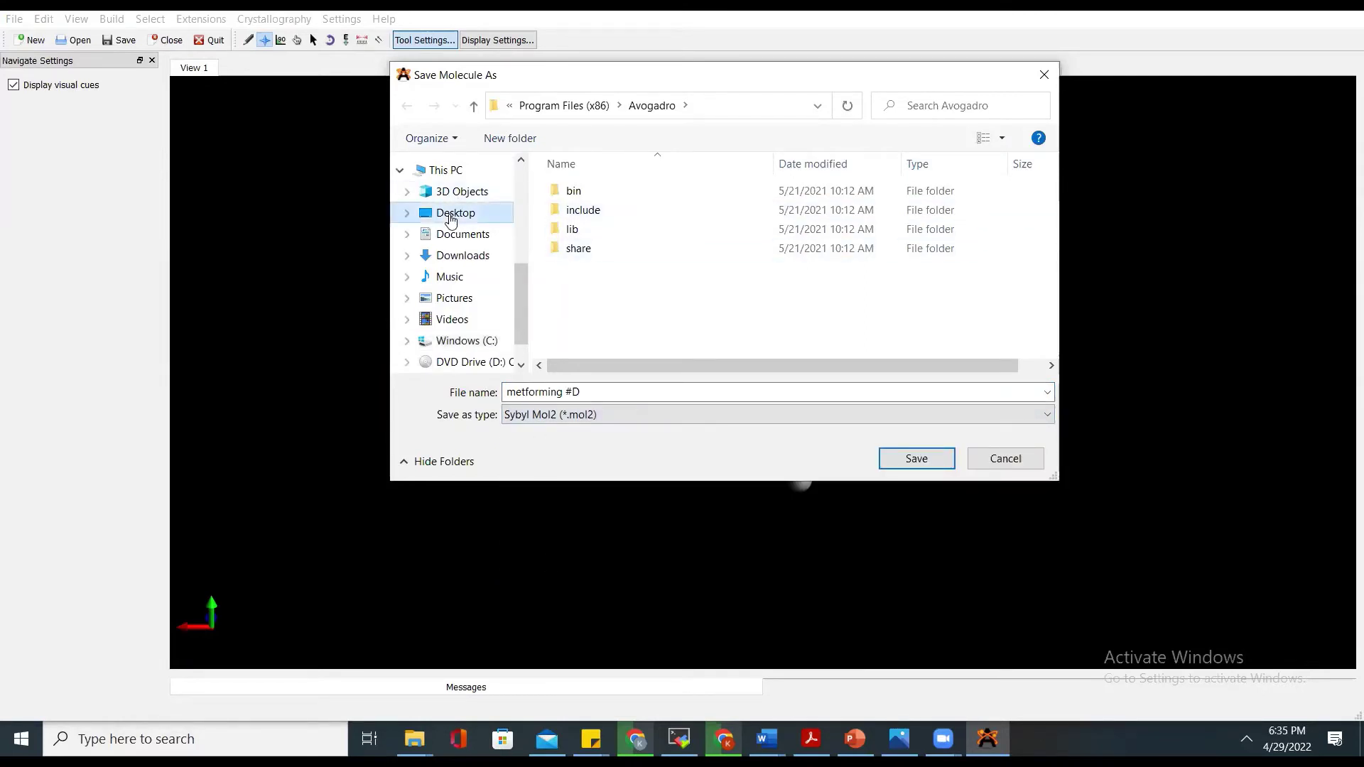
{"action": "left_click", "coordinate": [906, 461]}
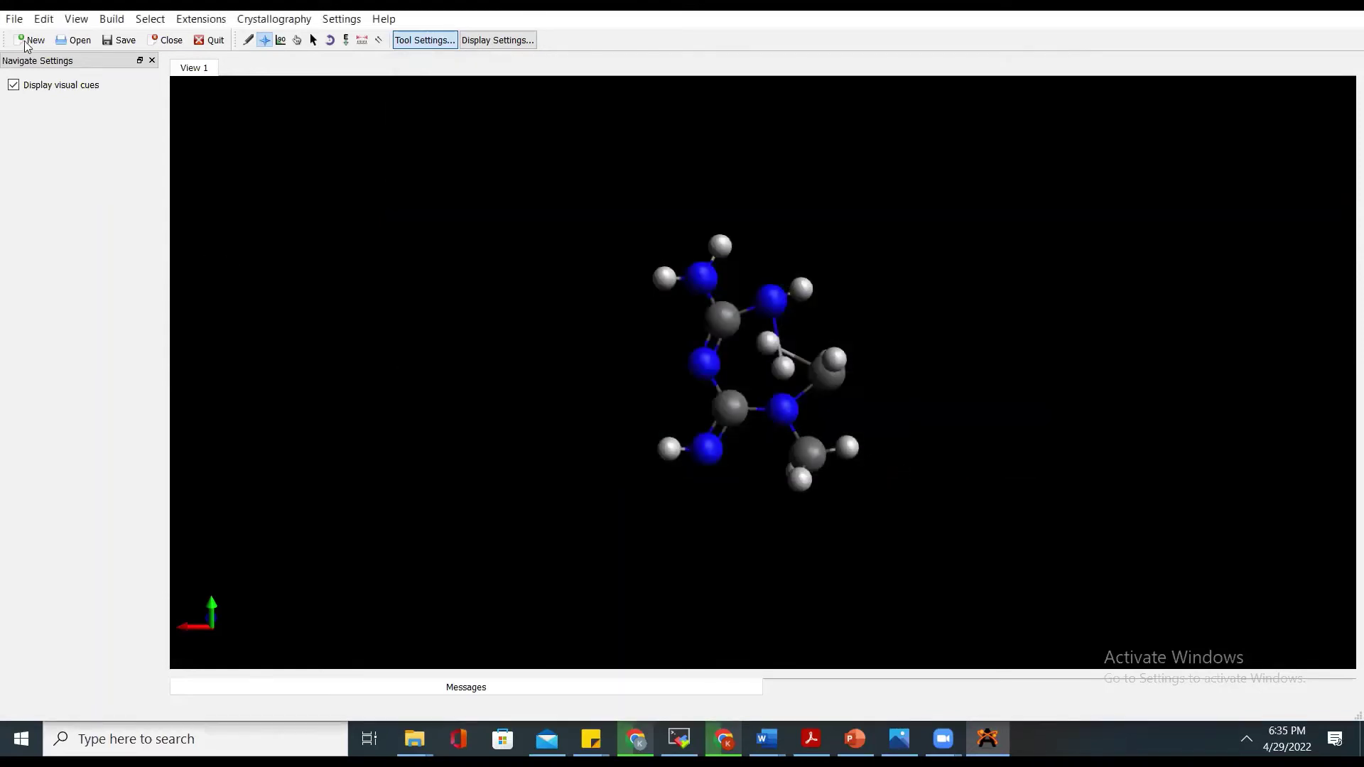
Step: Quit Avogadro, find Chimera 2021-05-19 among the installed apps and launch it
{"action": "left_click", "coordinate": [14, 19]}
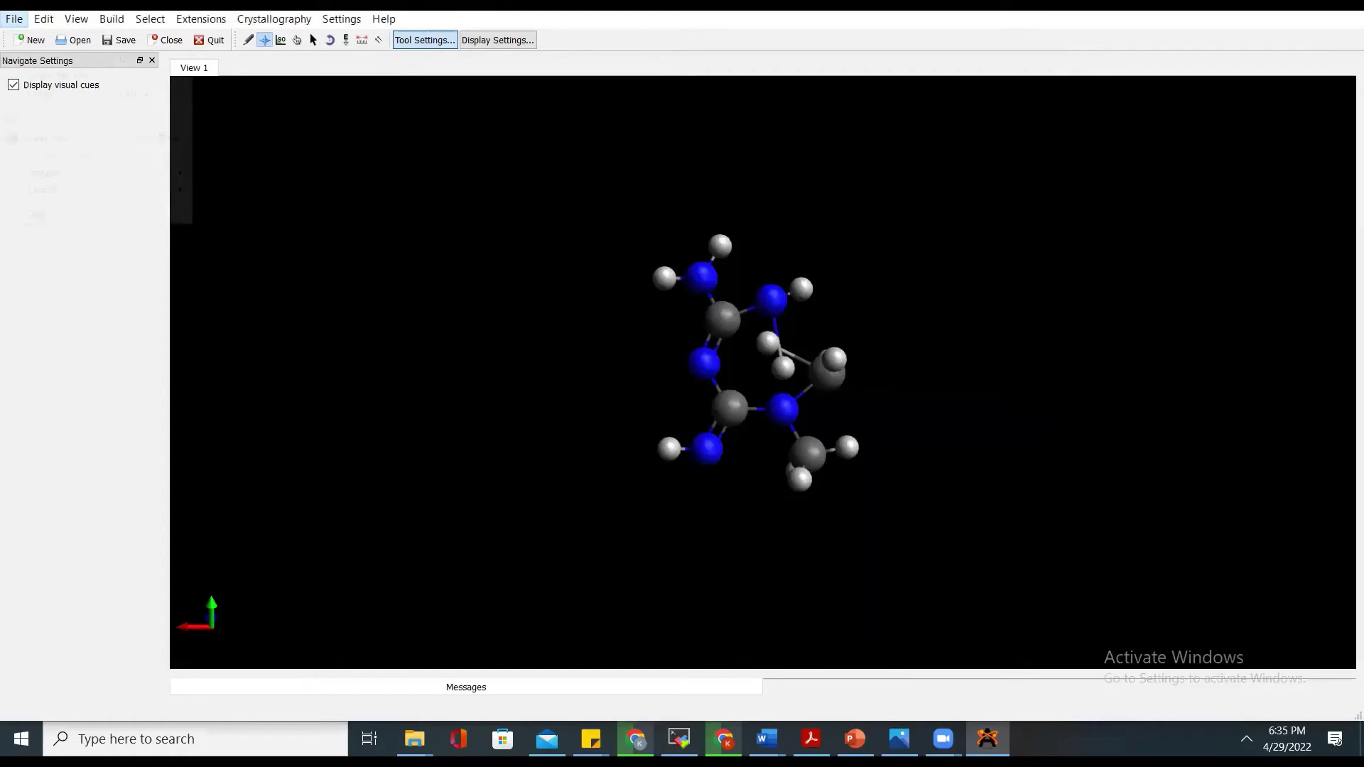
{"action": "left_click", "coordinate": [40, 214]}
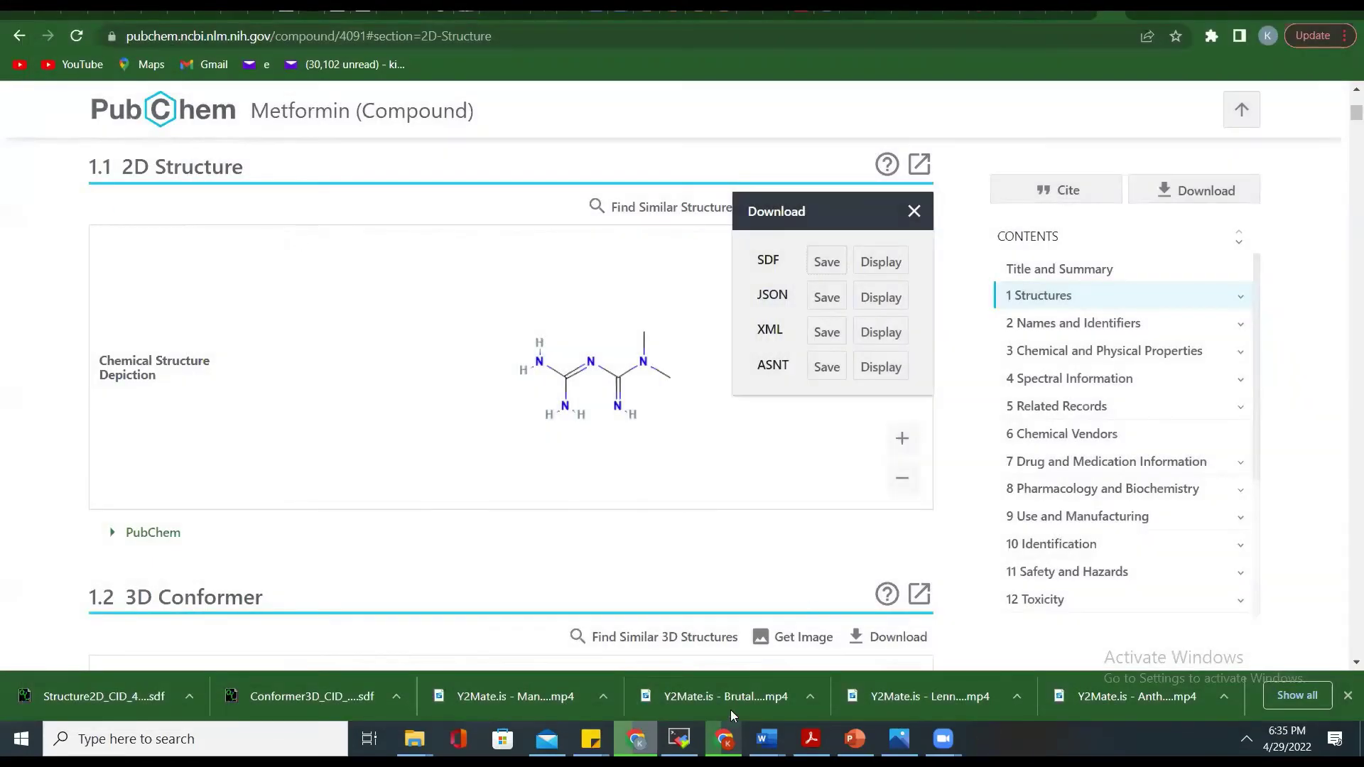
{"action": "mouse_move", "coordinate": [943, 739]}
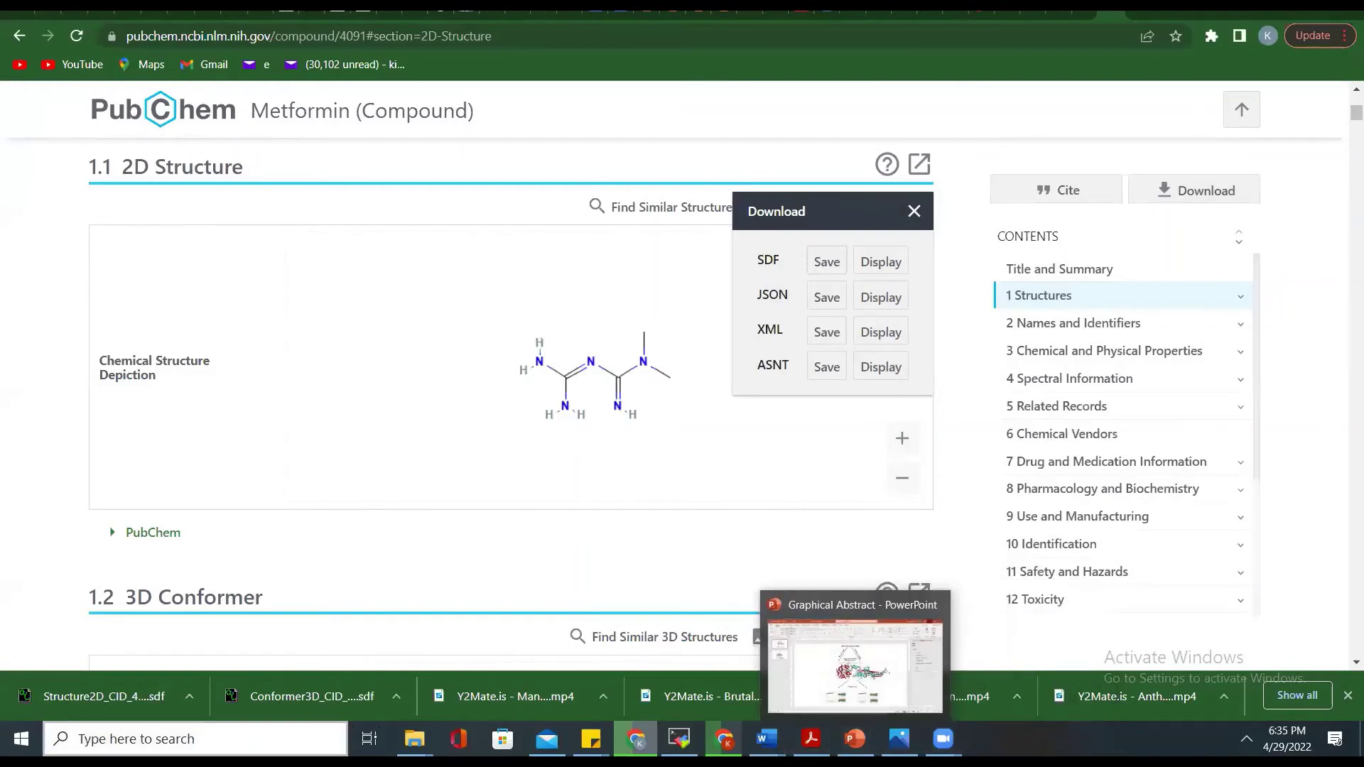
{"action": "left_click", "coordinate": [214, 739]}
{"action": "type", "text": "chimer"}
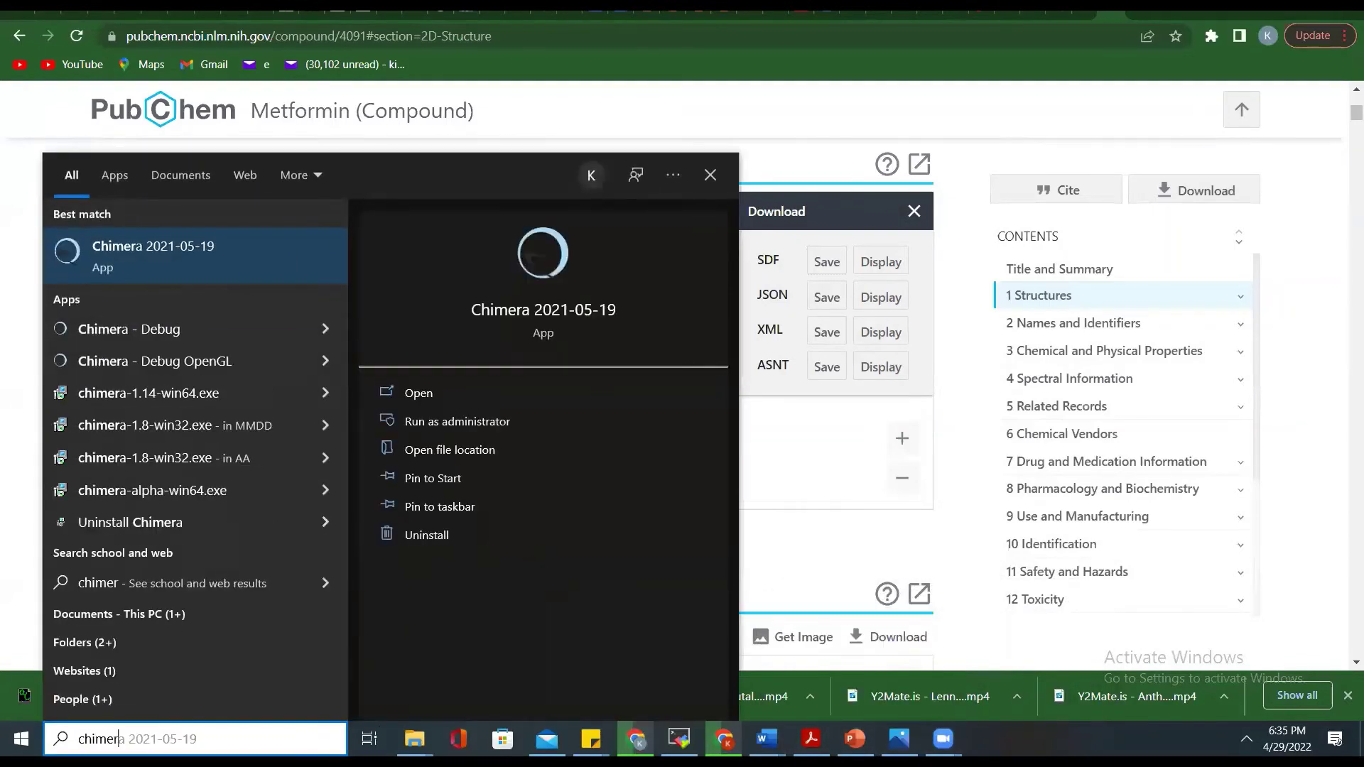
{"action": "left_click", "coordinate": [162, 252]}
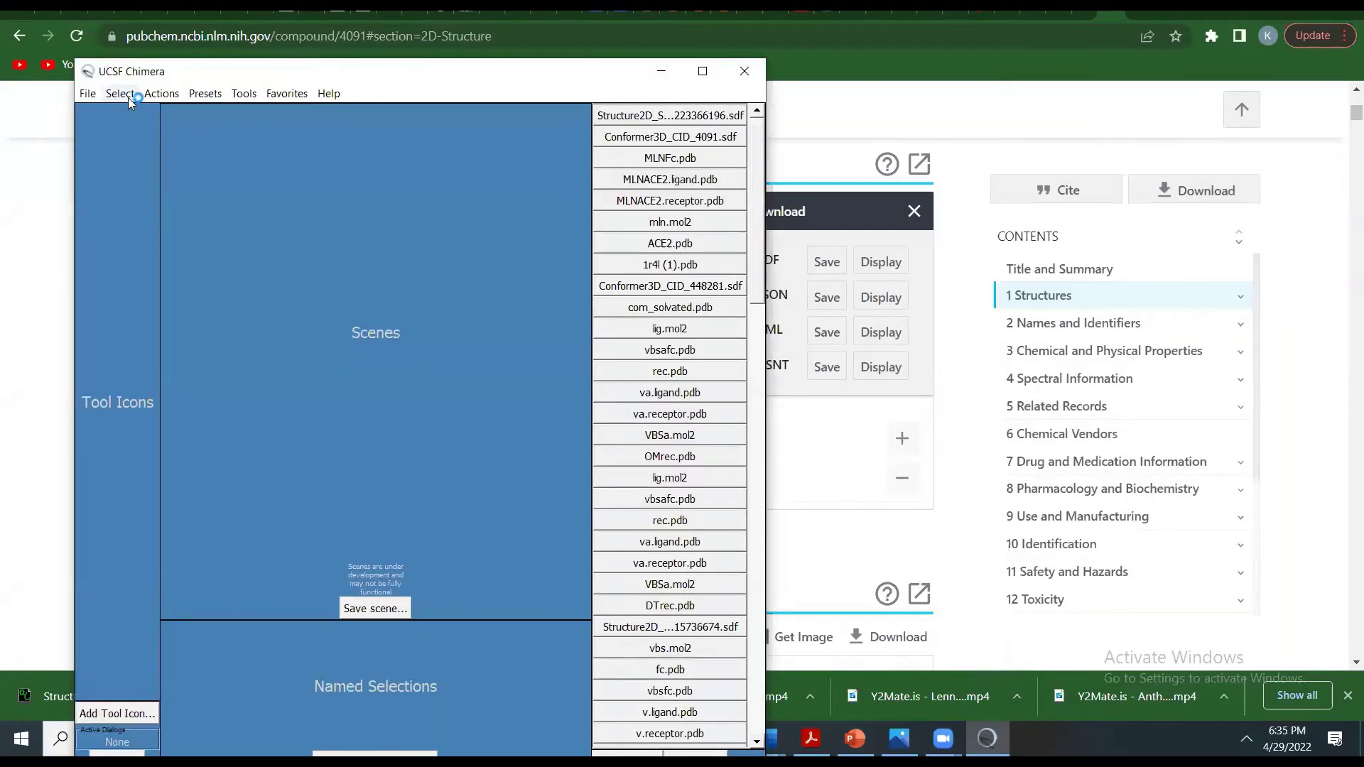
Step: Open metforming #D.mol2 from the Desktop folder in UCSF Chimera and maximize the window
{"action": "left_click", "coordinate": [84, 95]}
{"action": "left_click", "coordinate": [95, 122]}
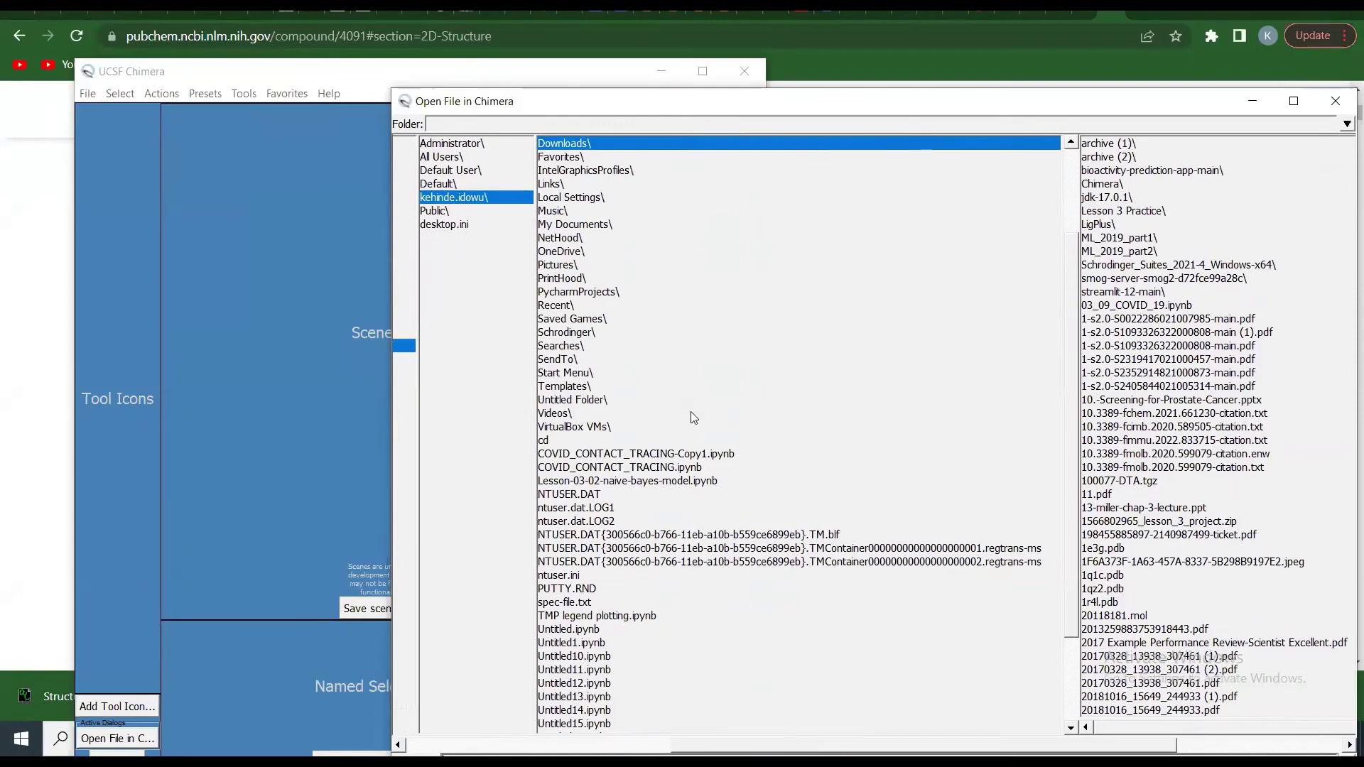
{"action": "scroll", "coordinate": [694, 418], "scroll_direction": "down", "scroll_amount": 3}
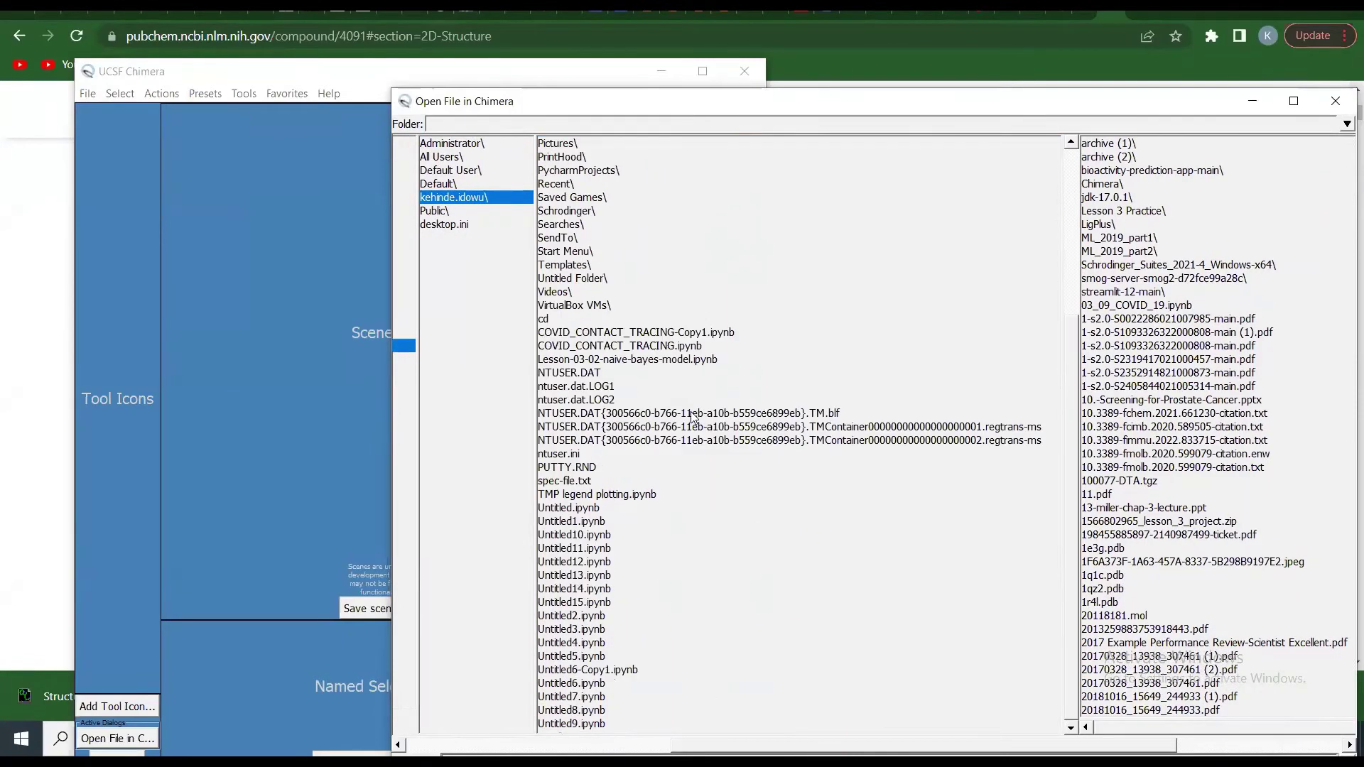
{"action": "scroll", "coordinate": [647, 165], "scroll_direction": "up", "scroll_amount": 5}
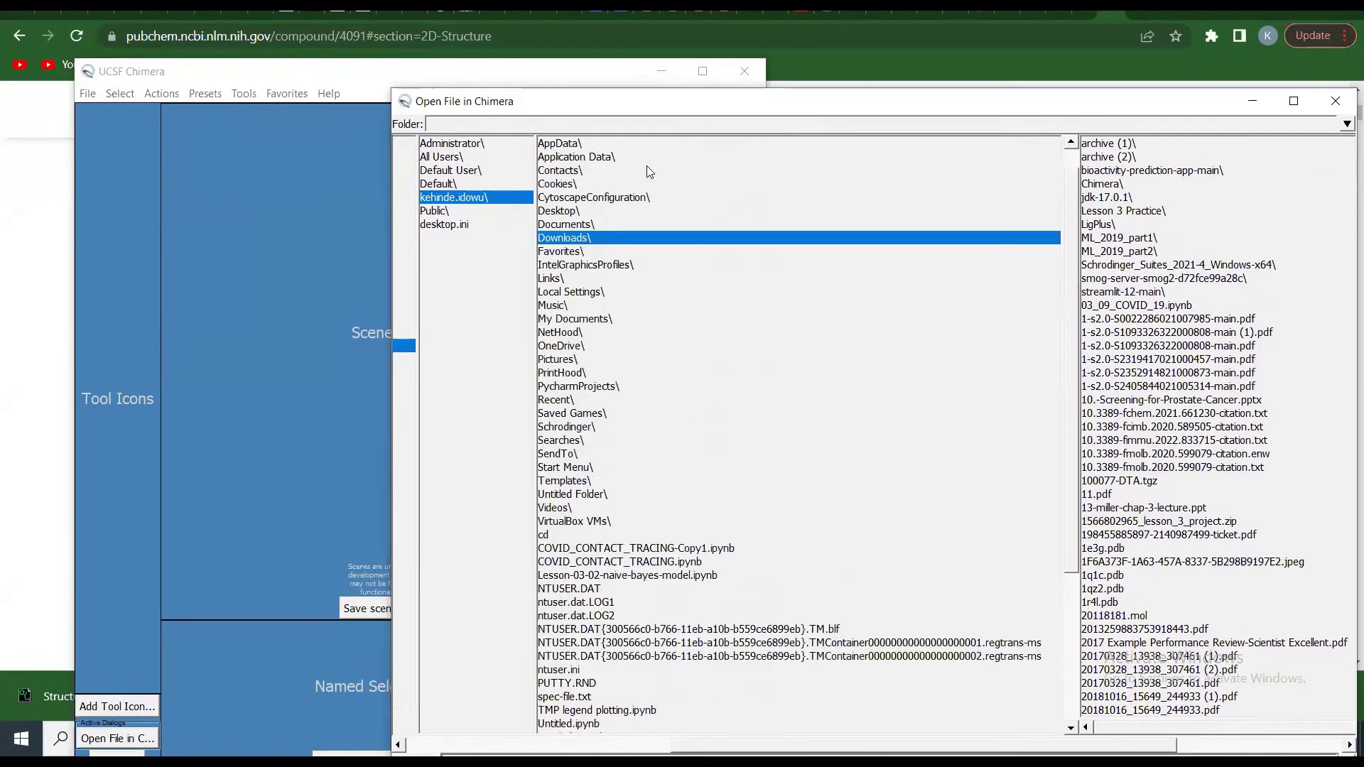
{"action": "left_click", "coordinate": [558, 212]}
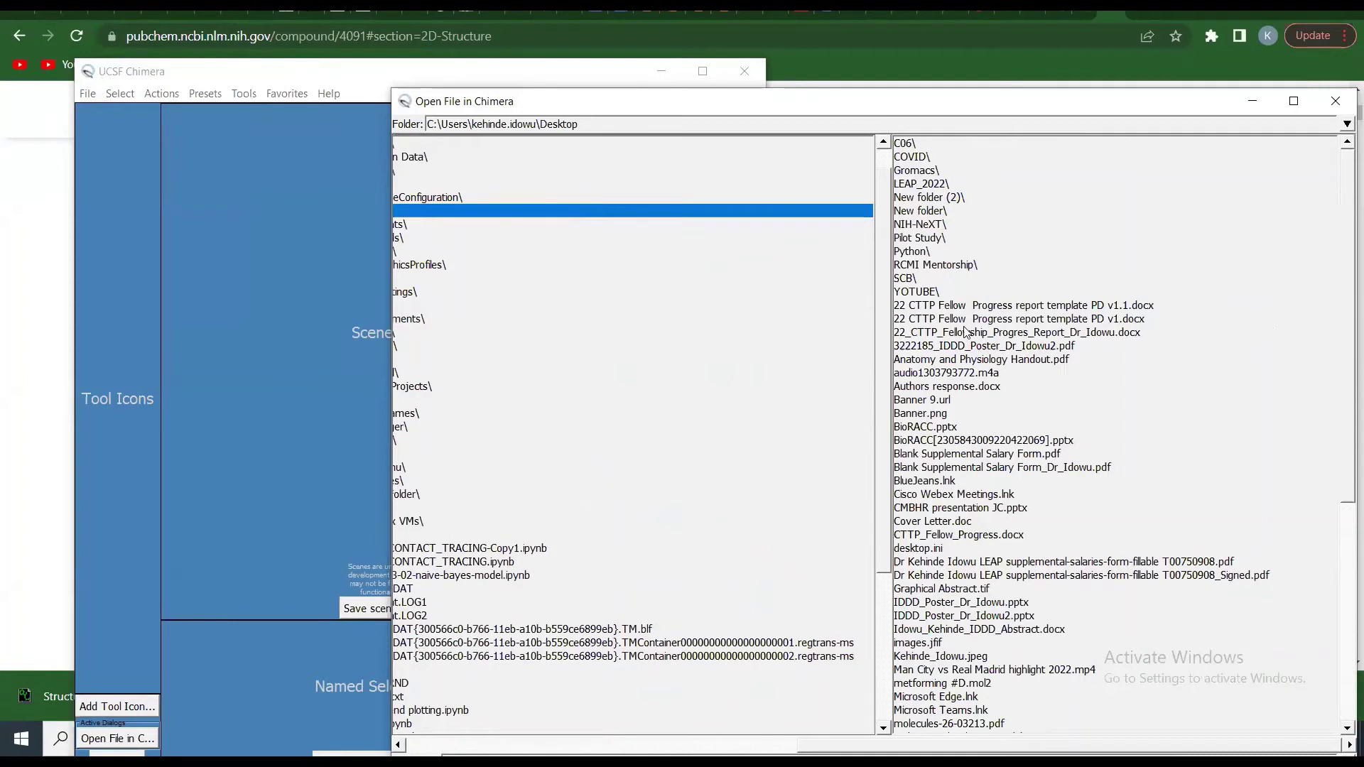
{"action": "double_click", "coordinate": [915, 685]}
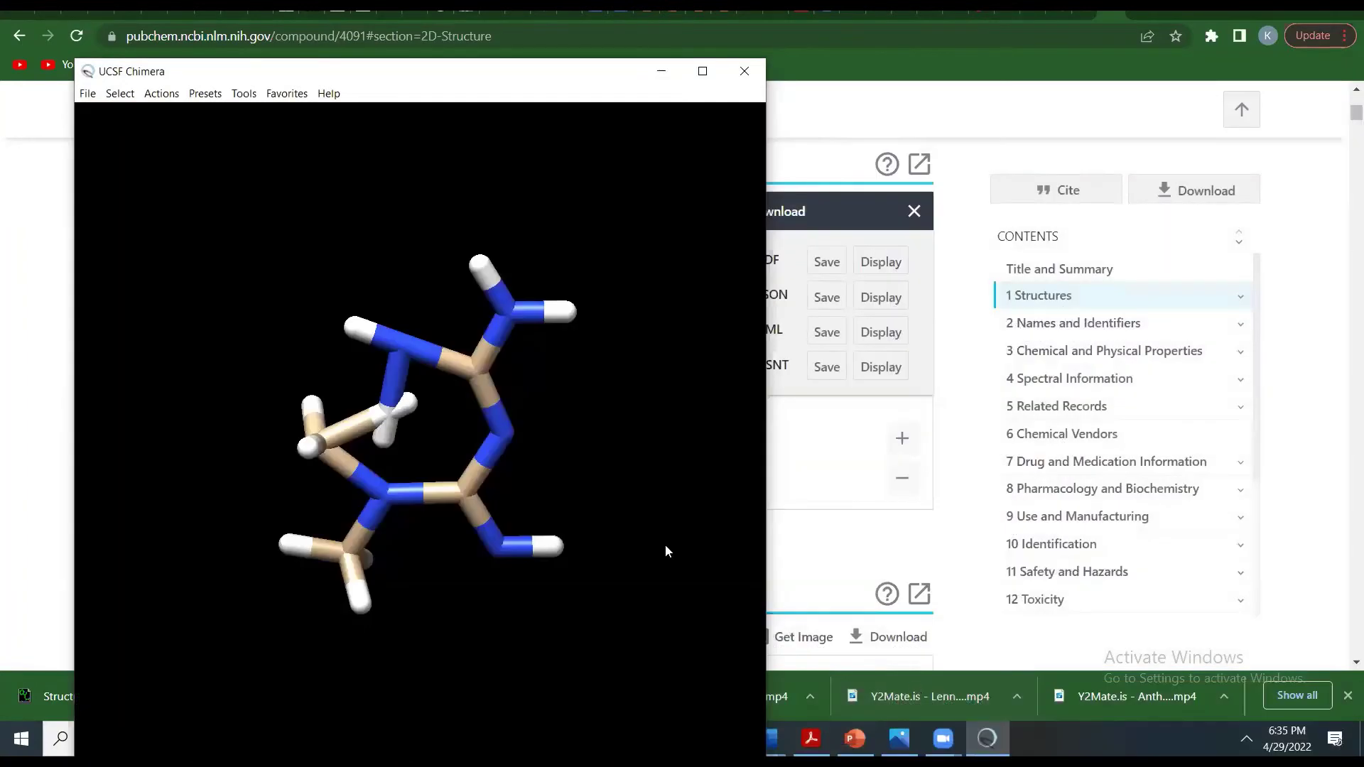
{"action": "left_click", "coordinate": [702, 71]}
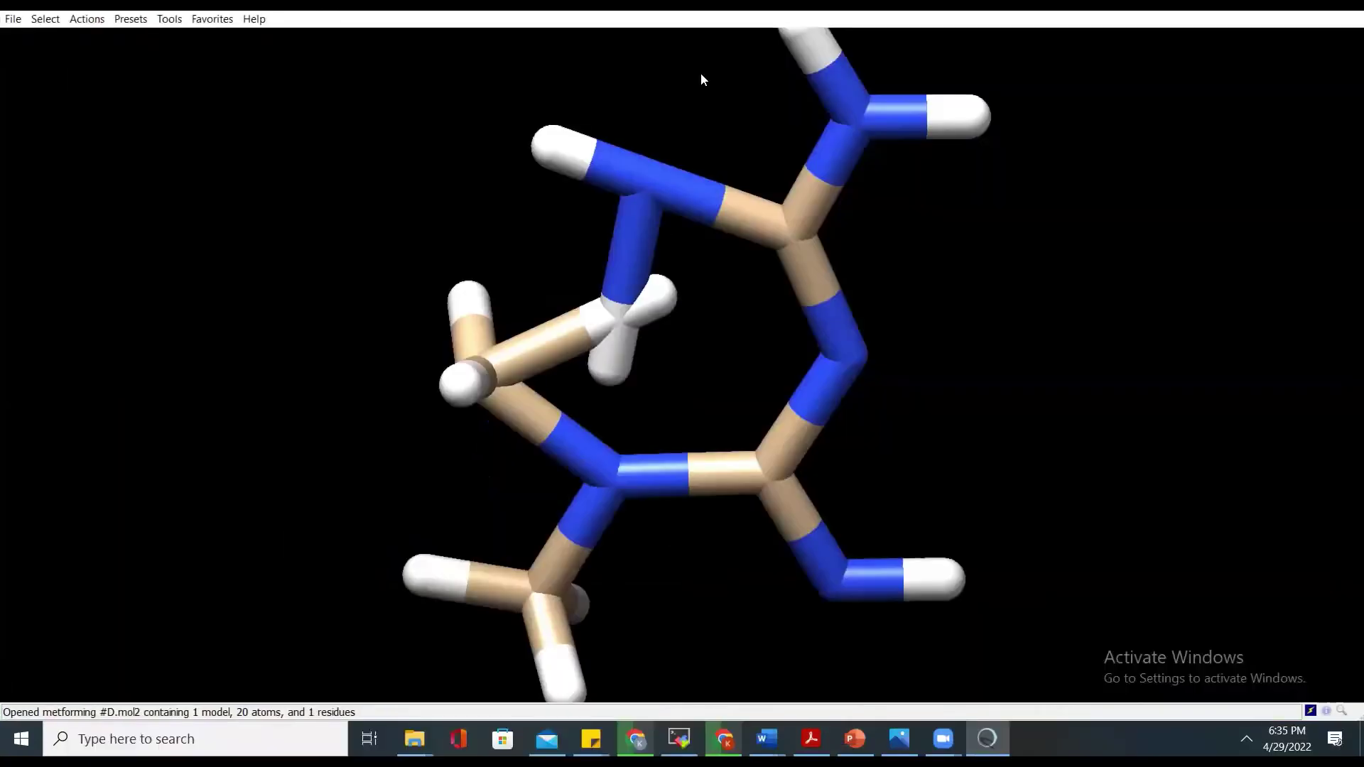
Step: Inspect the molecule's 3D structure up close and as a whole, and close the session
{"action": "scroll", "coordinate": [675, 304], "scroll_direction": "down", "scroll_amount": 5}
{"action": "scroll", "coordinate": [674, 301], "scroll_direction": "up", "scroll_amount": 5}
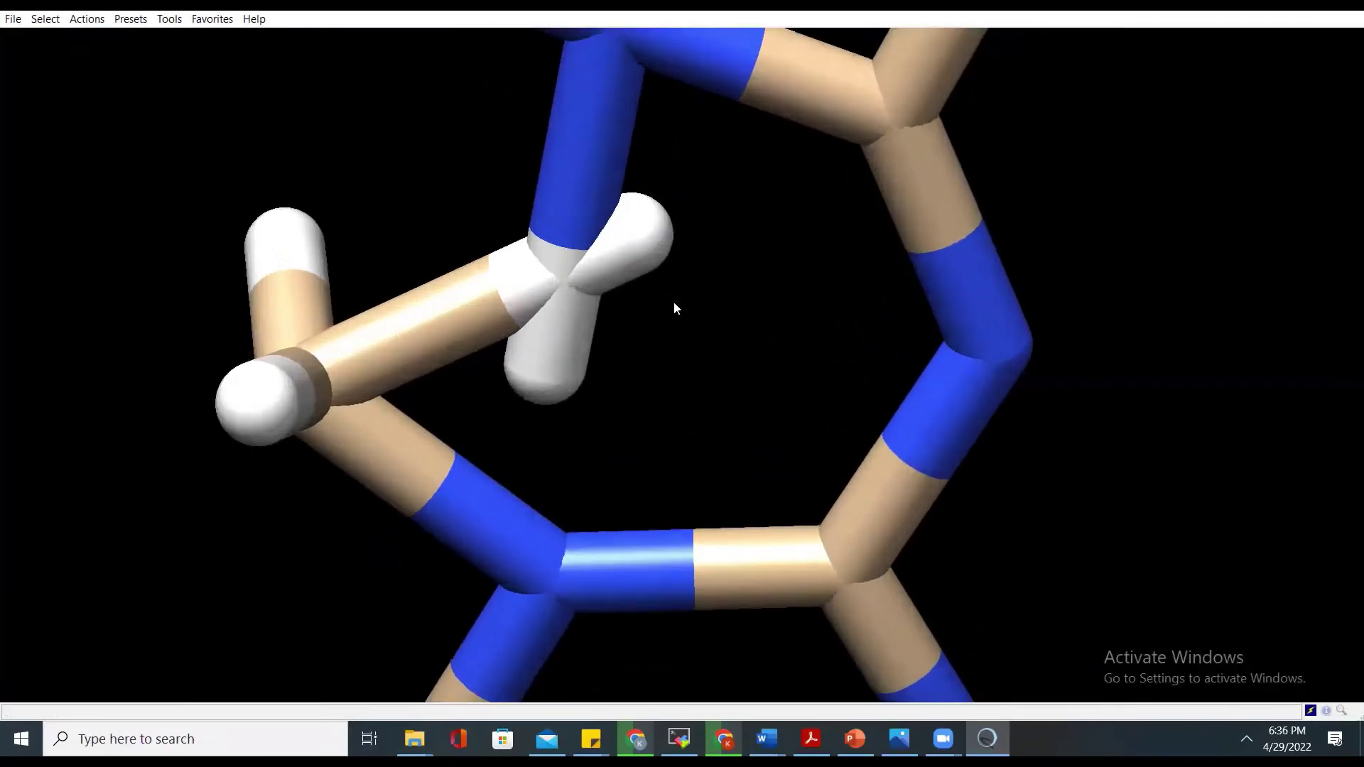
{"action": "scroll", "coordinate": [673, 302], "scroll_direction": "down", "scroll_amount": 6}
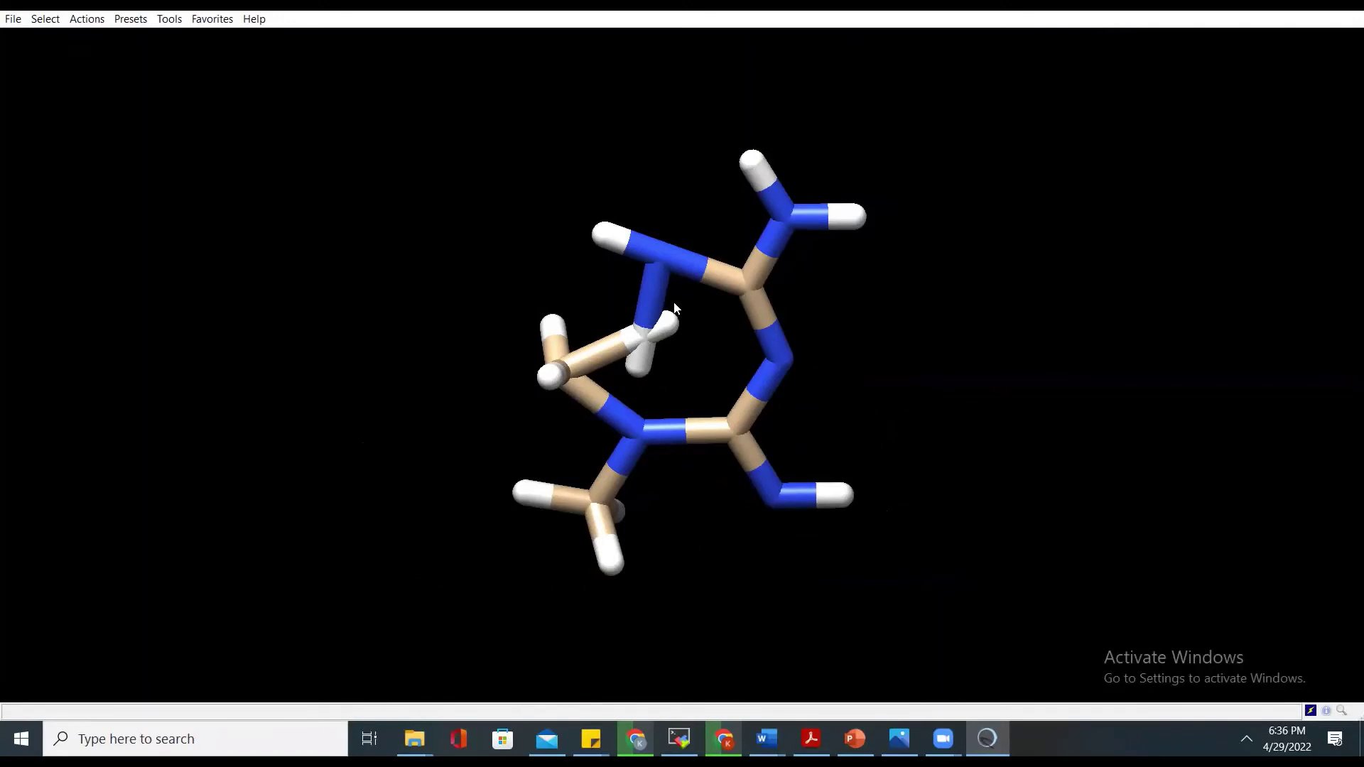
{"action": "left_click", "coordinate": [21, 20]}
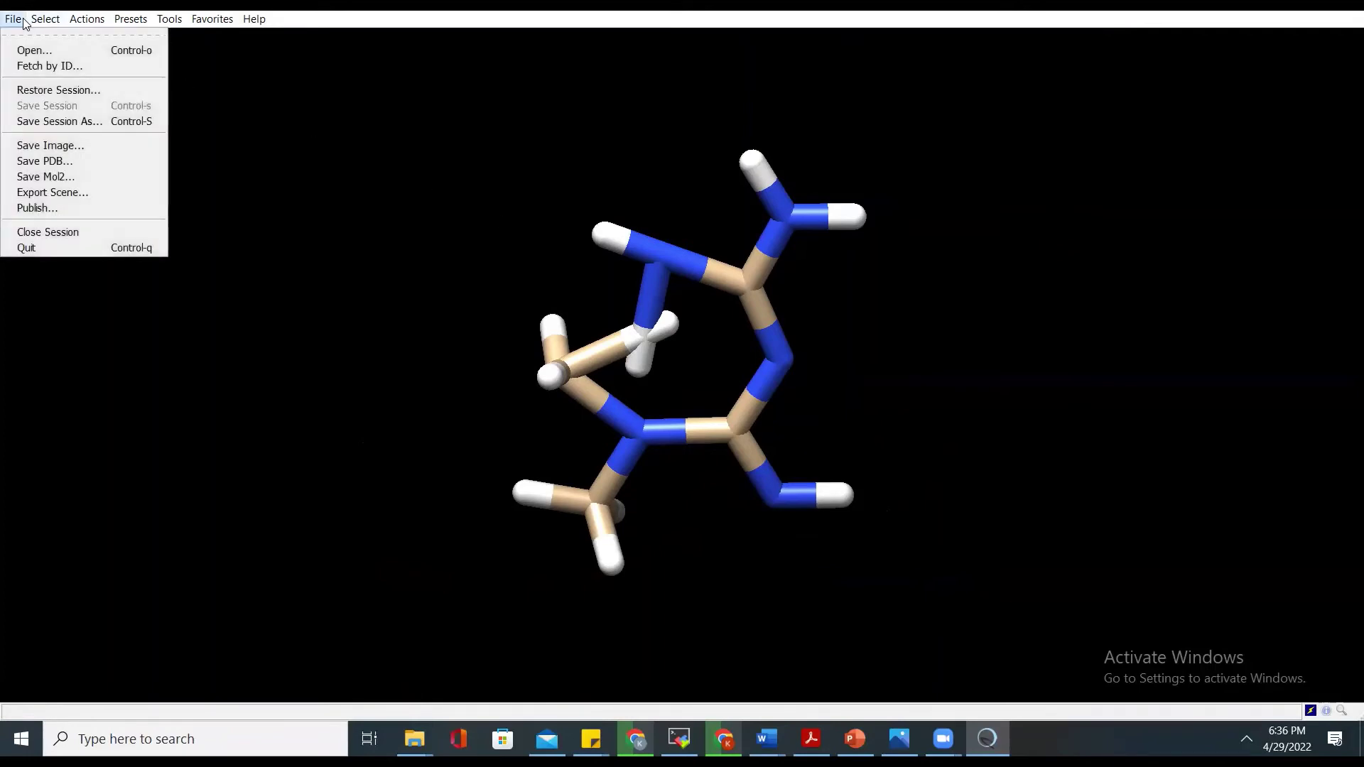
{"action": "left_click", "coordinate": [60, 240]}
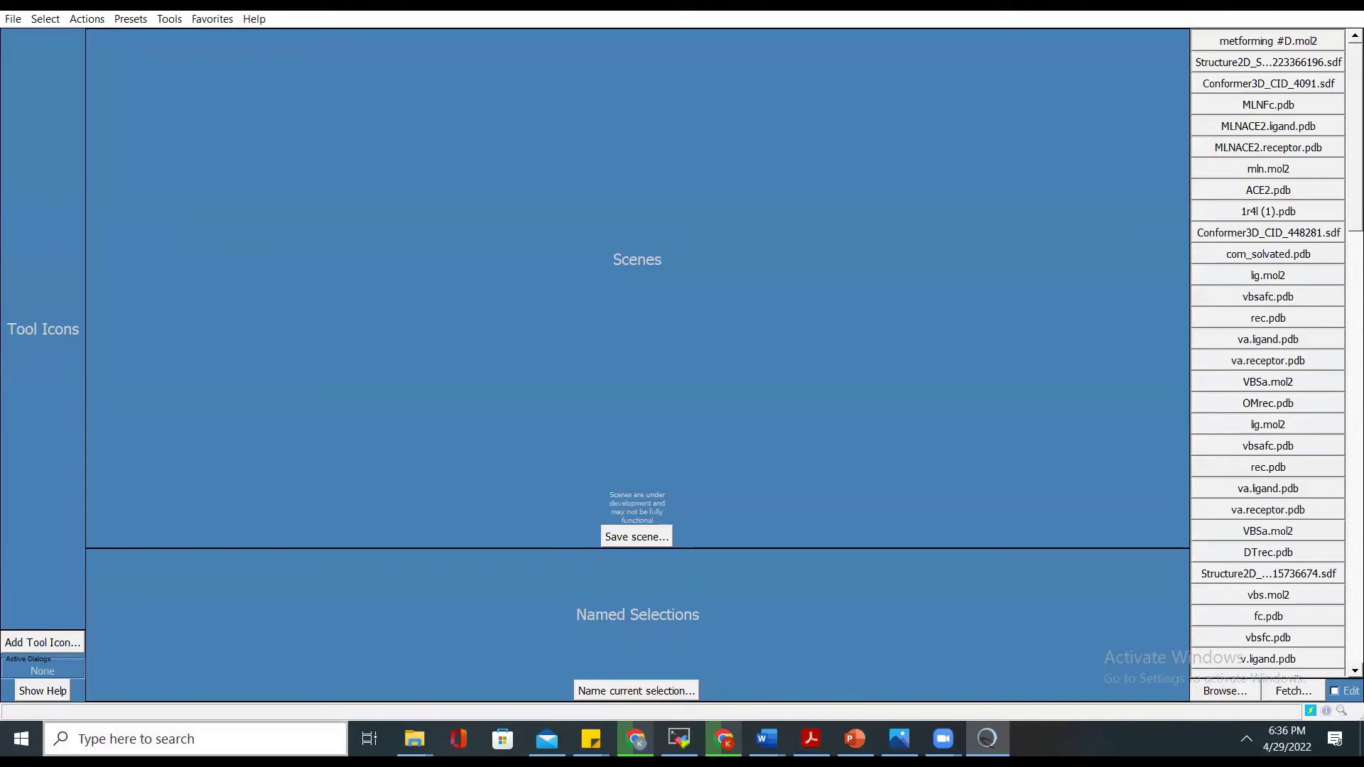
Step: Switch to Chrome, search Google for "pubchem sketcher" and open PubChem Sketcher V2.4
{"action": "left_click", "coordinate": [636, 739]}
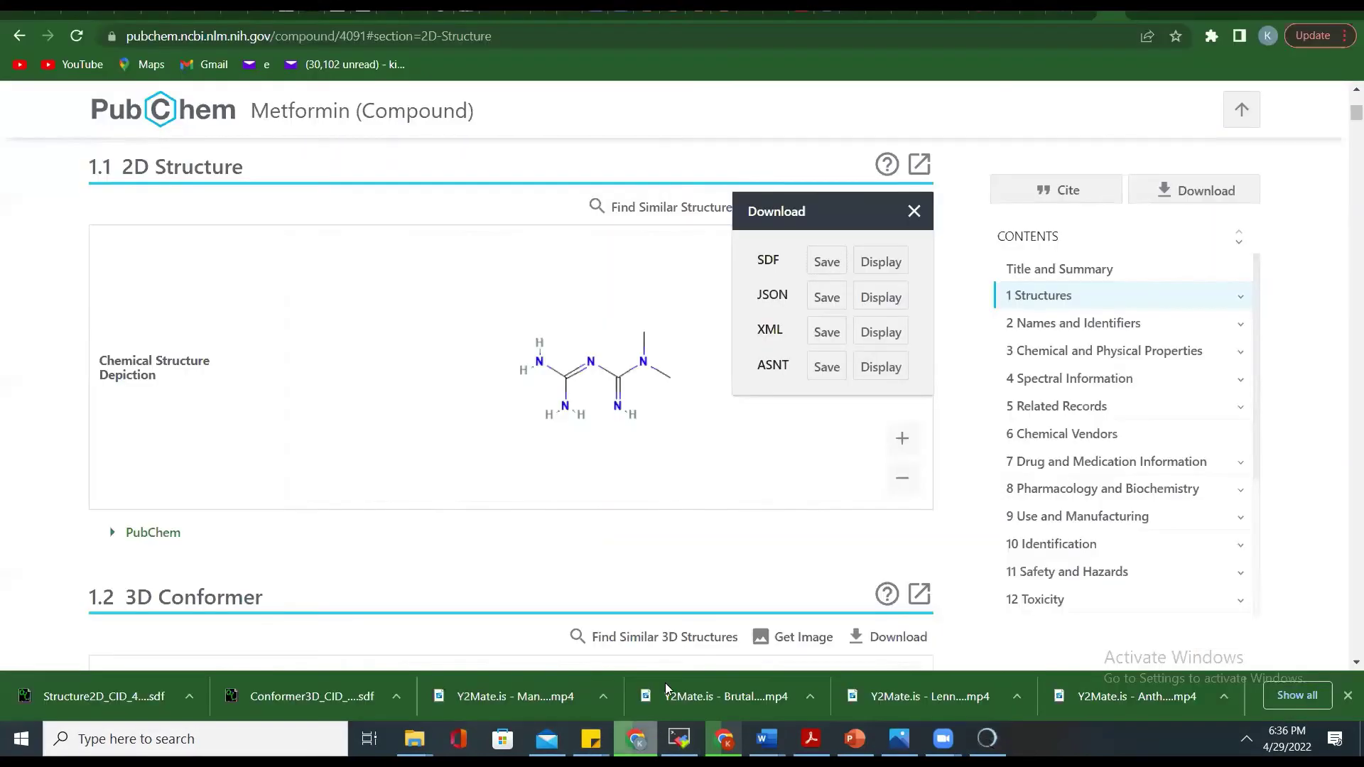
{"action": "left_click", "coordinate": [1007, 39]}
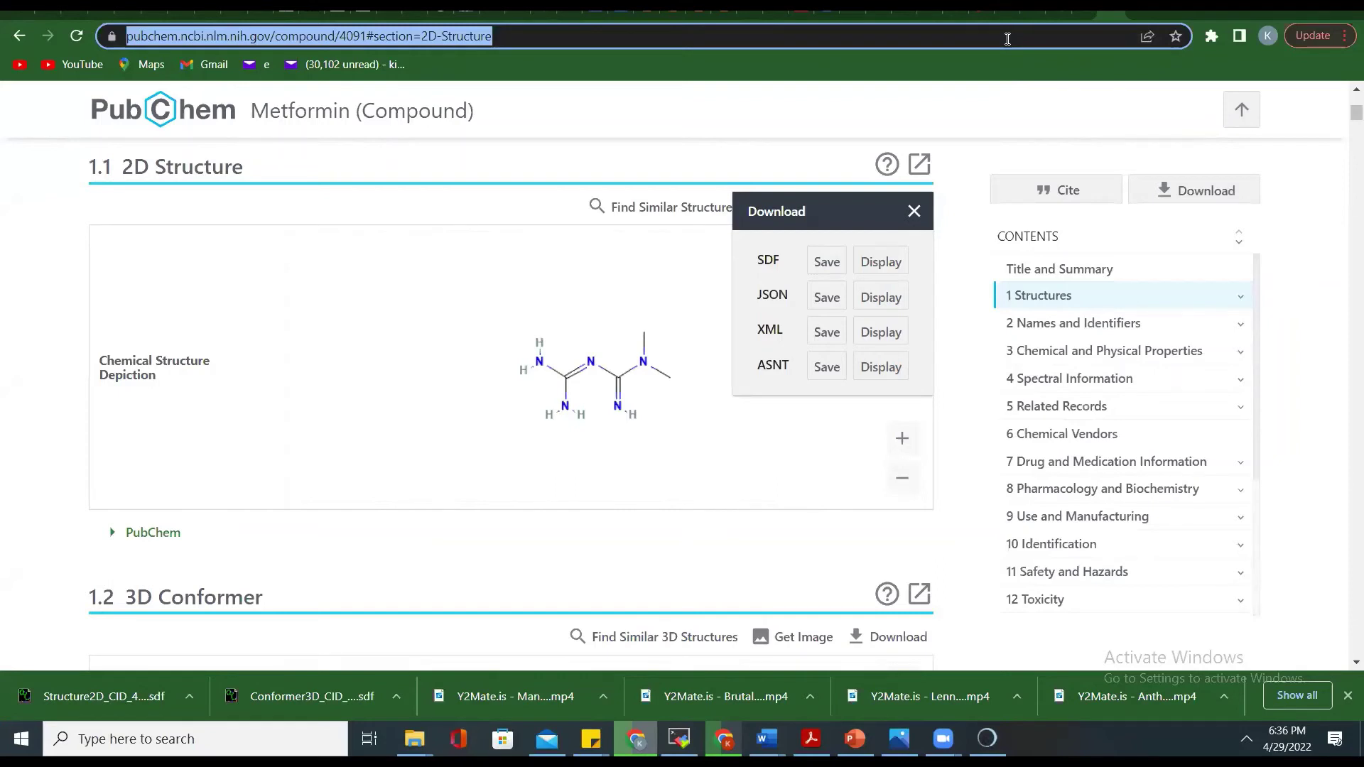
{"action": "type", "text": "pu"}
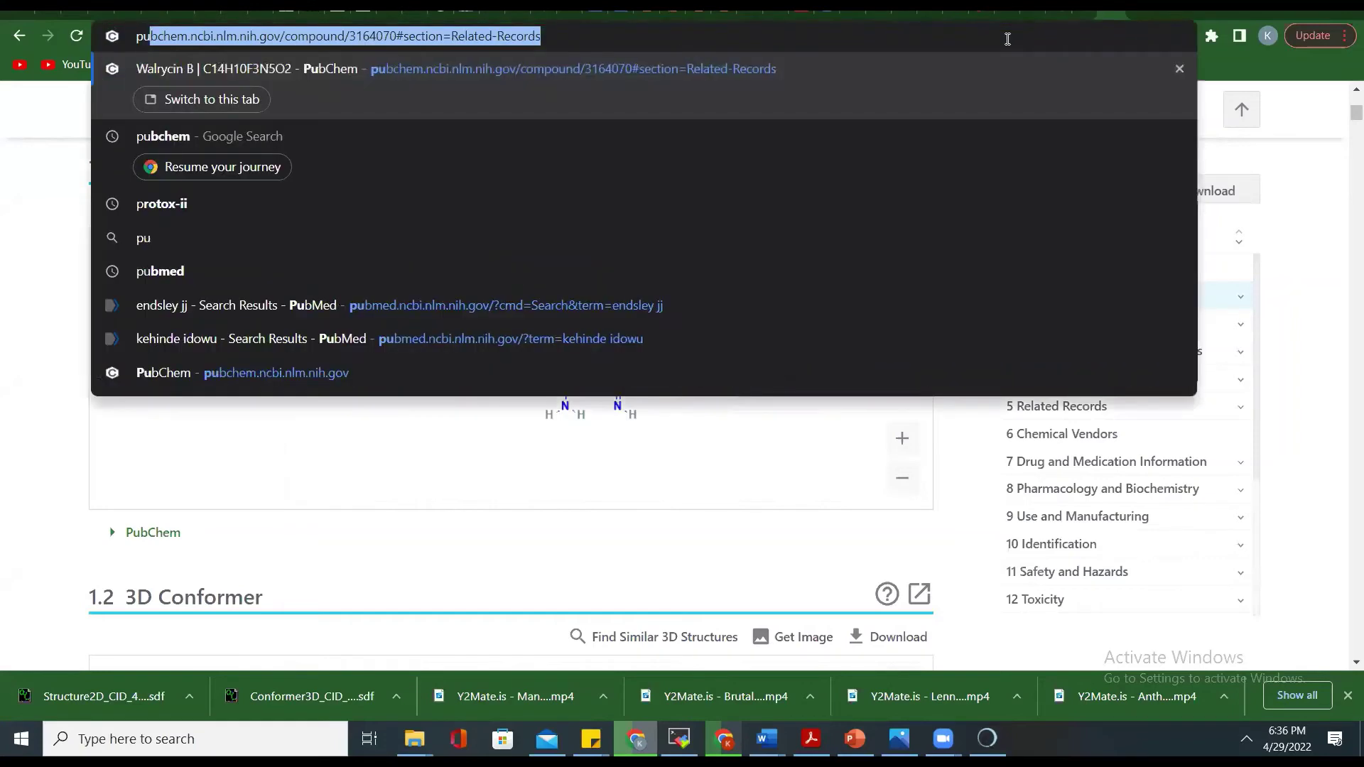
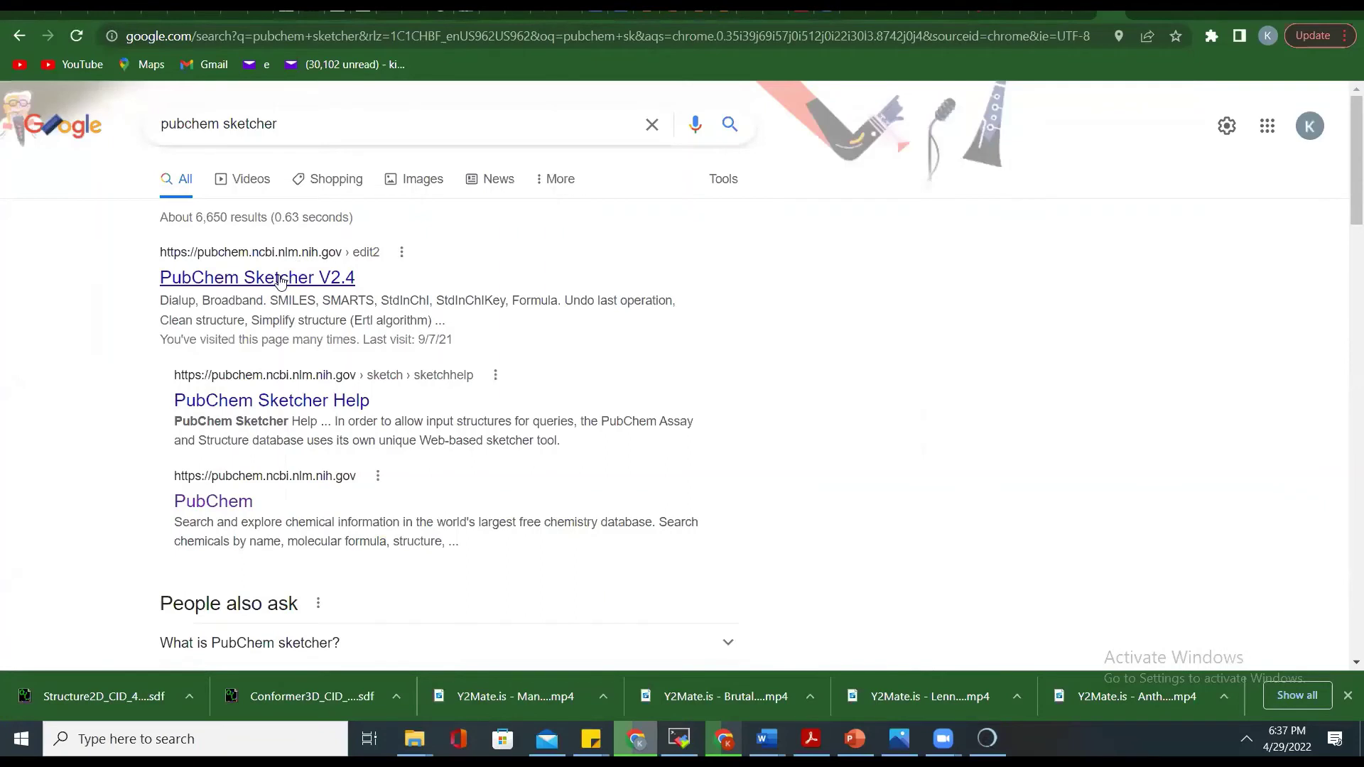
{"action": "left_click", "coordinate": [279, 277]}
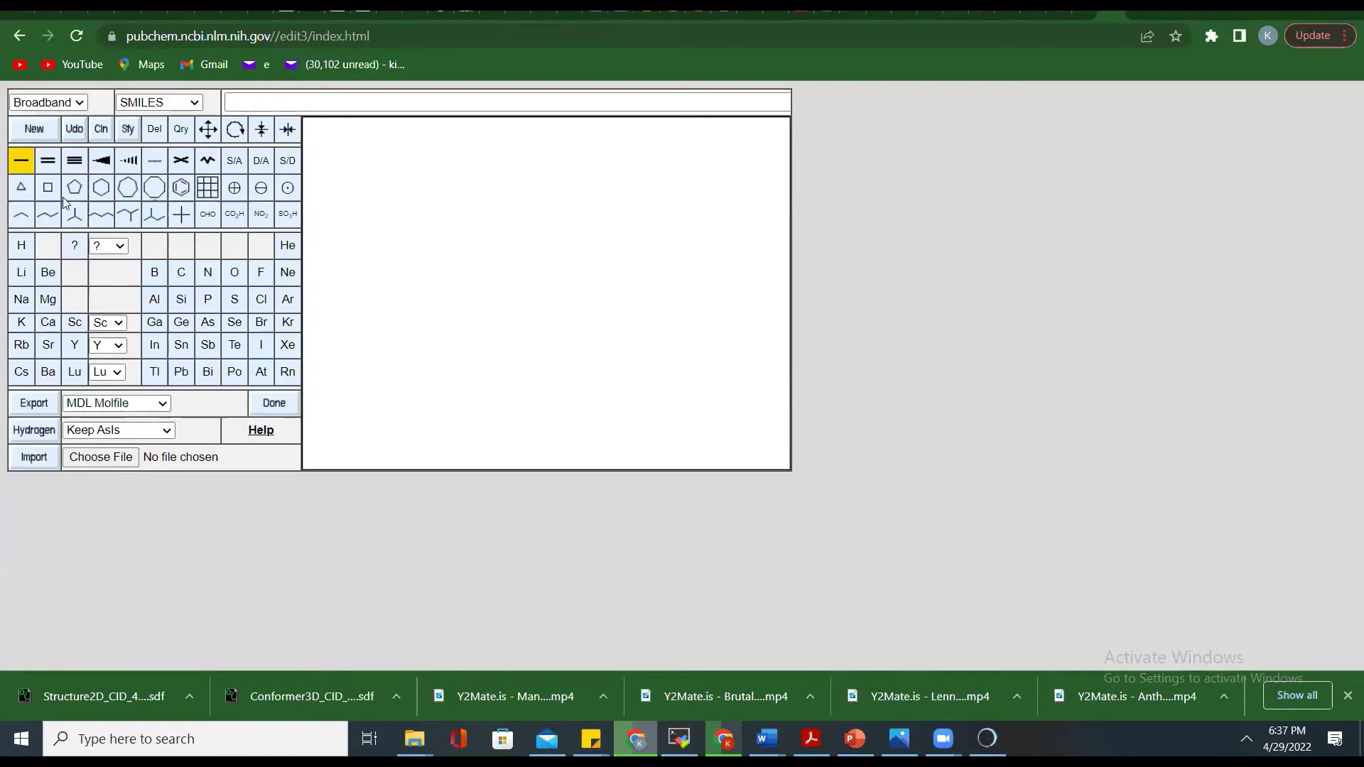
Step: Sketch a benzene ring with a single bond on its lowest atom and attach a five-membered carbon ring to the bond's free end
{"action": "left_click", "coordinate": [185, 191]}
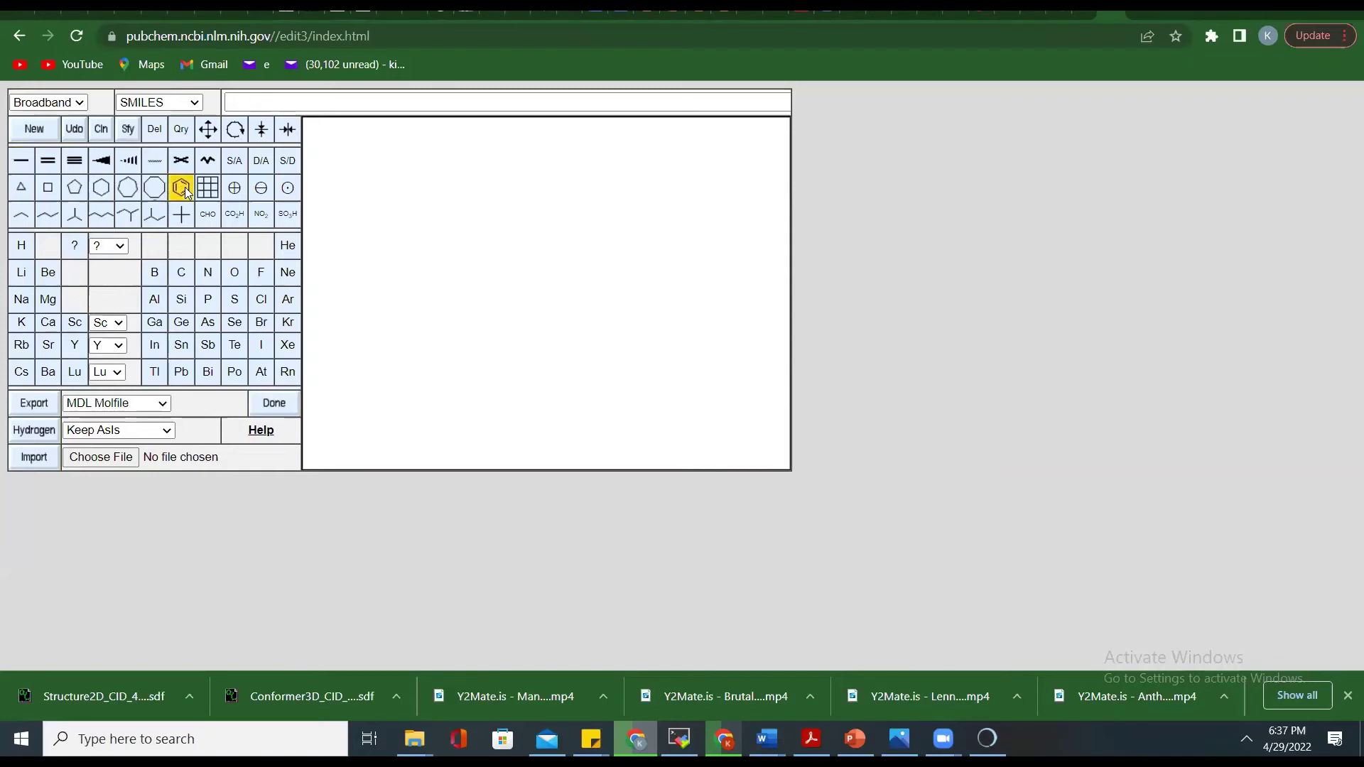
{"action": "left_click", "coordinate": [481, 243]}
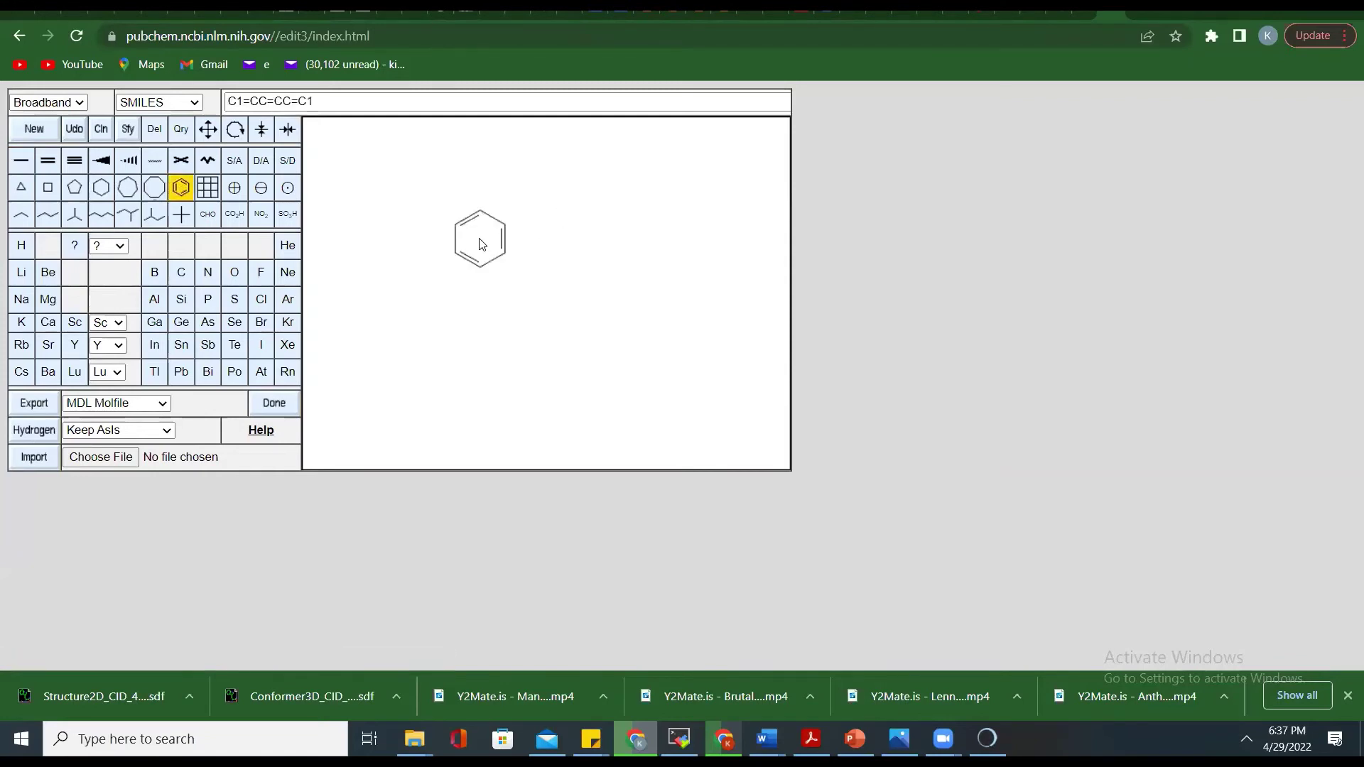
{"action": "left_click", "coordinate": [22, 170]}
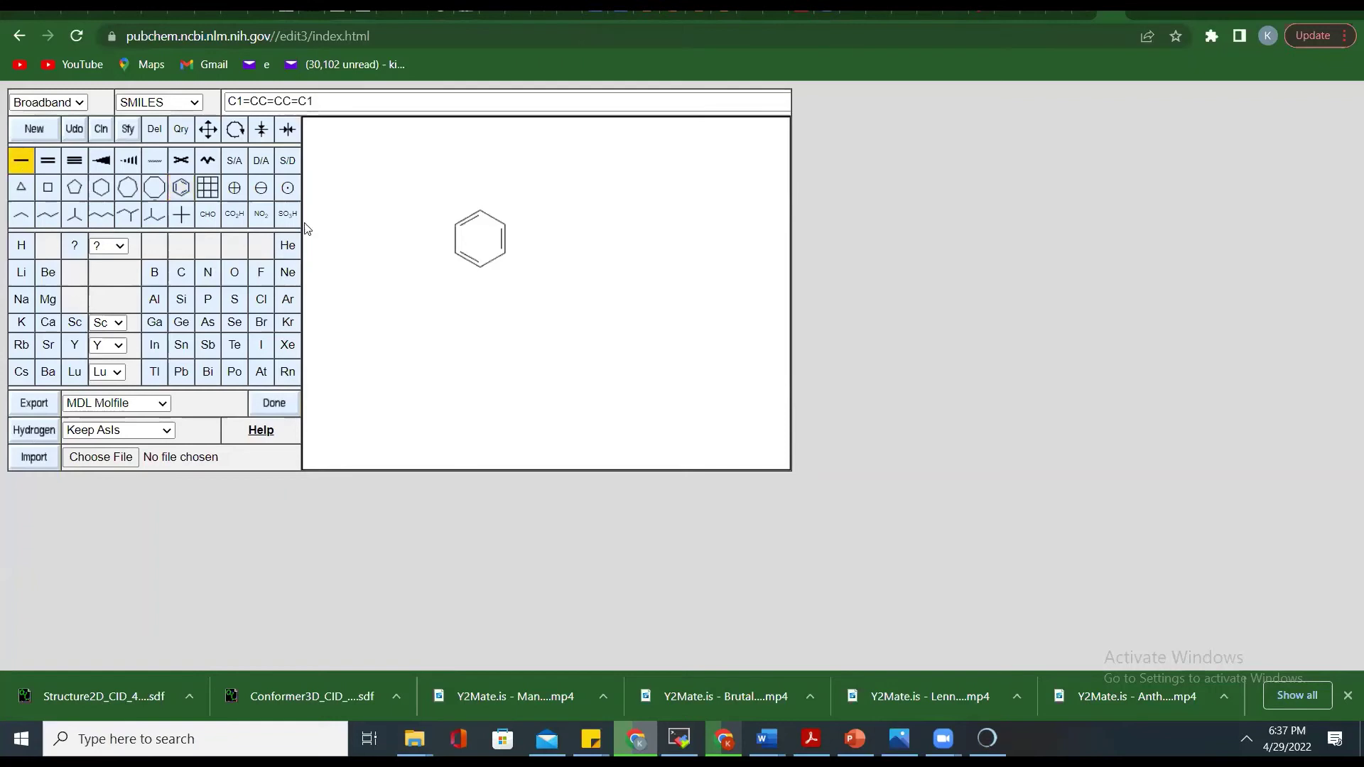
{"action": "left_click", "coordinate": [480, 269]}
{"action": "left_click", "coordinate": [74, 192]}
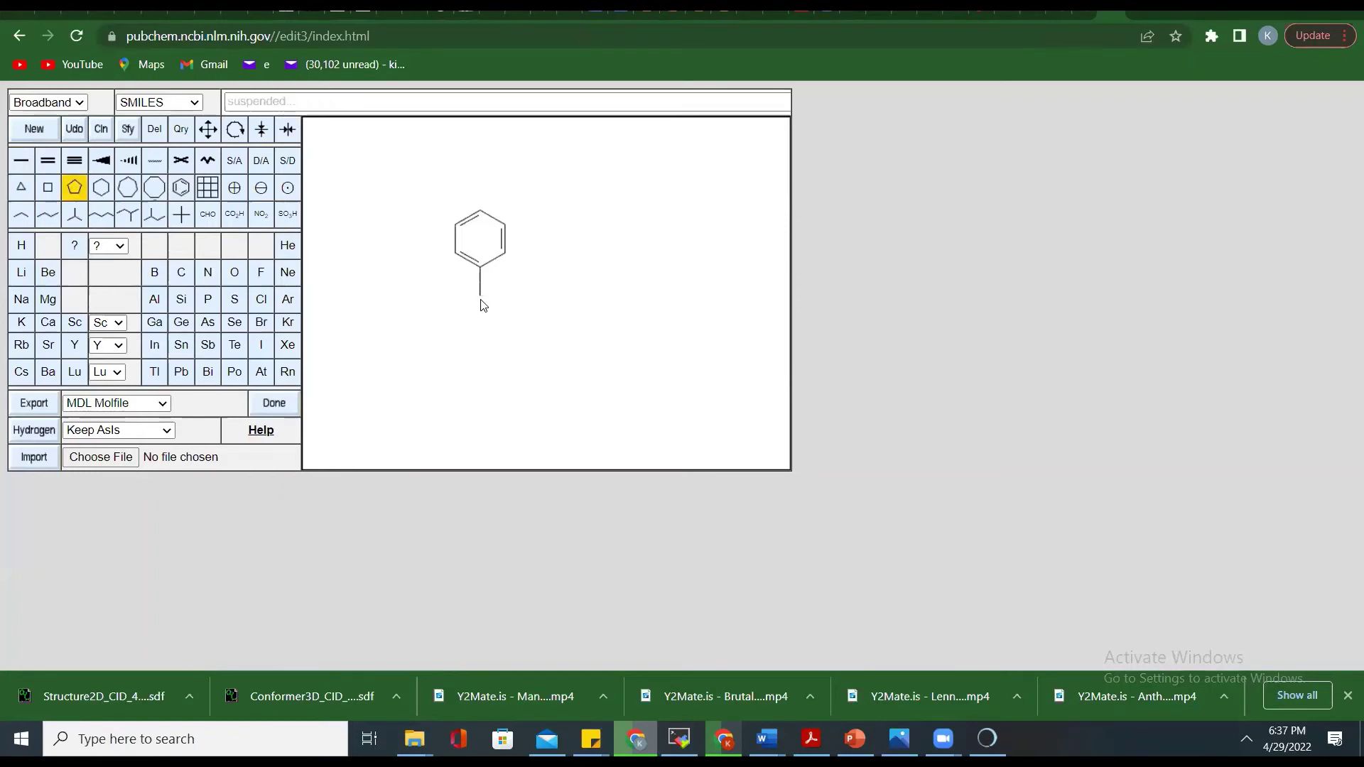
{"action": "left_click", "coordinate": [481, 300]}
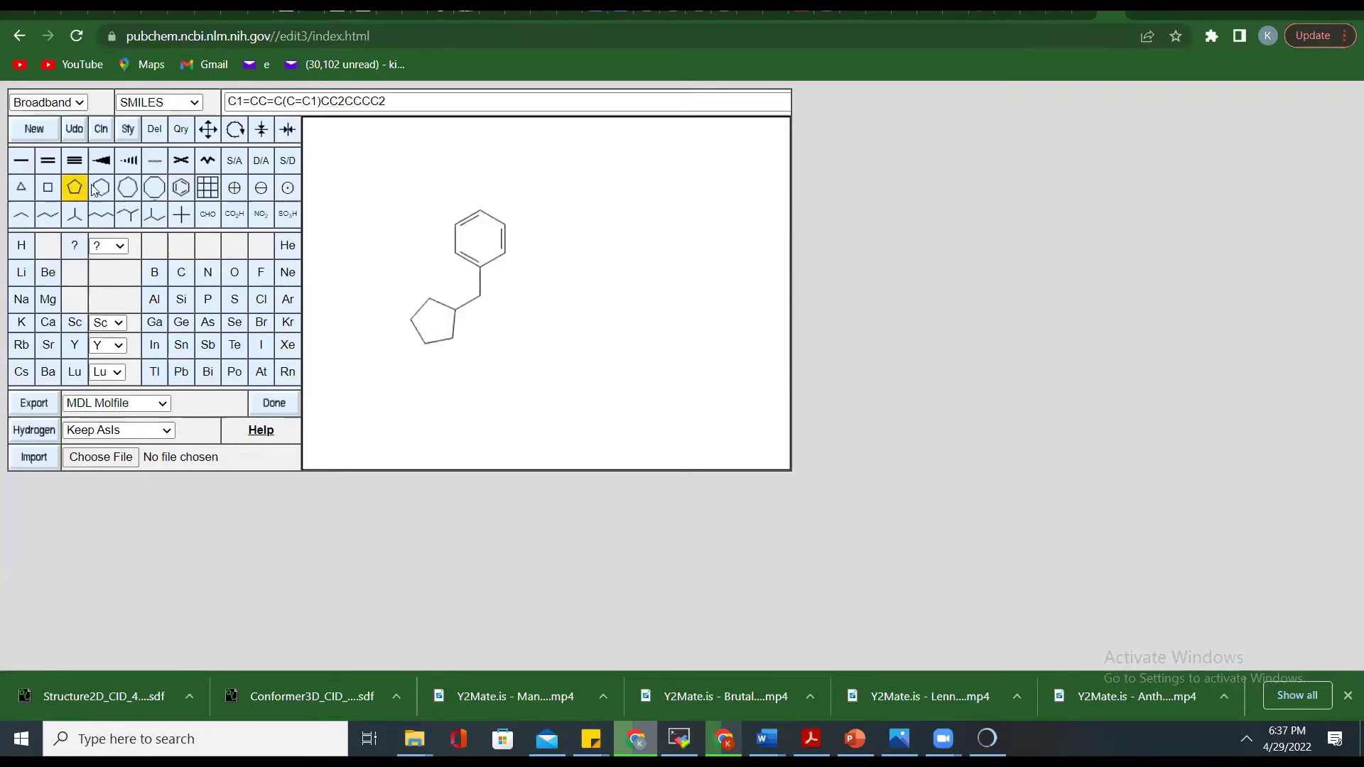
Step: Attach a branched four-carbon chain to the five-membered ring's lower-right atom and replace the chain's lowest end atom with lithium
{"action": "left_click", "coordinate": [153, 216]}
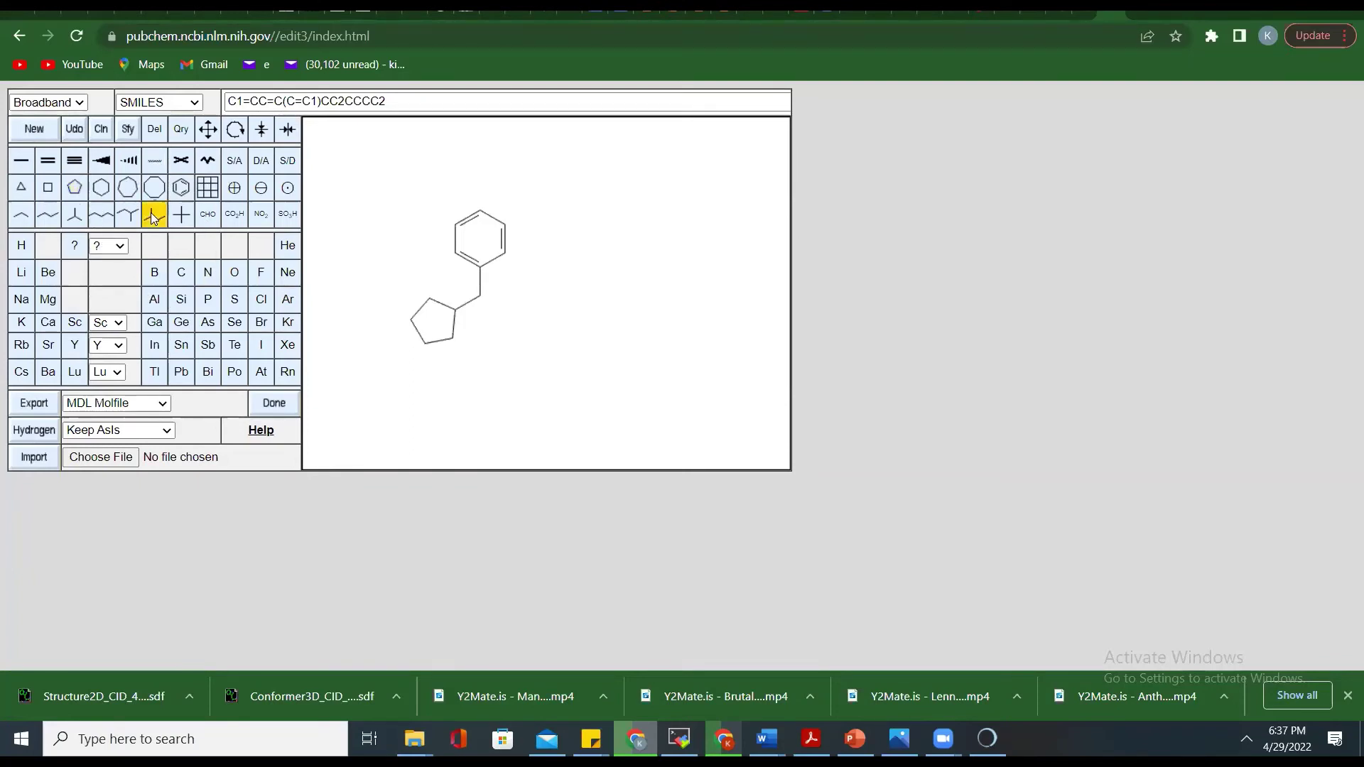
{"action": "left_click", "coordinate": [455, 343]}
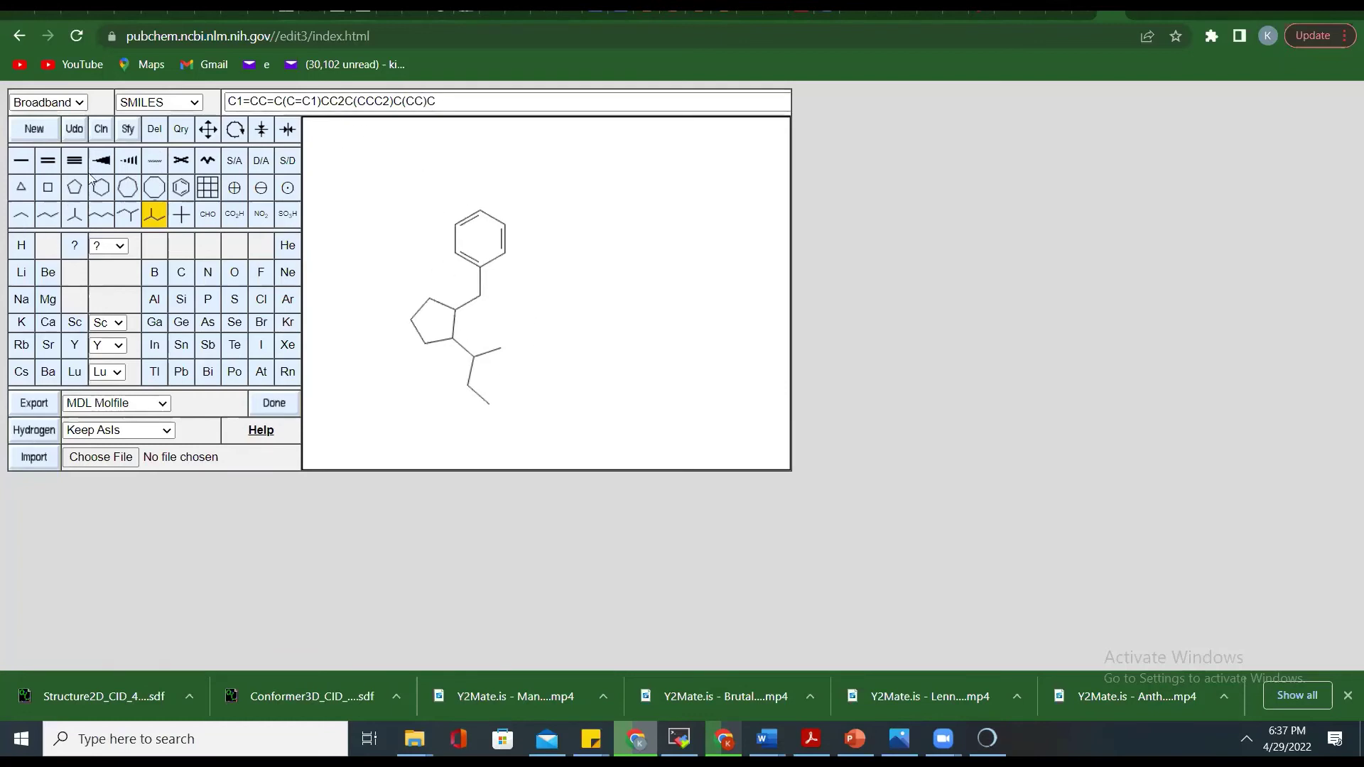
{"action": "left_click", "coordinate": [15, 282]}
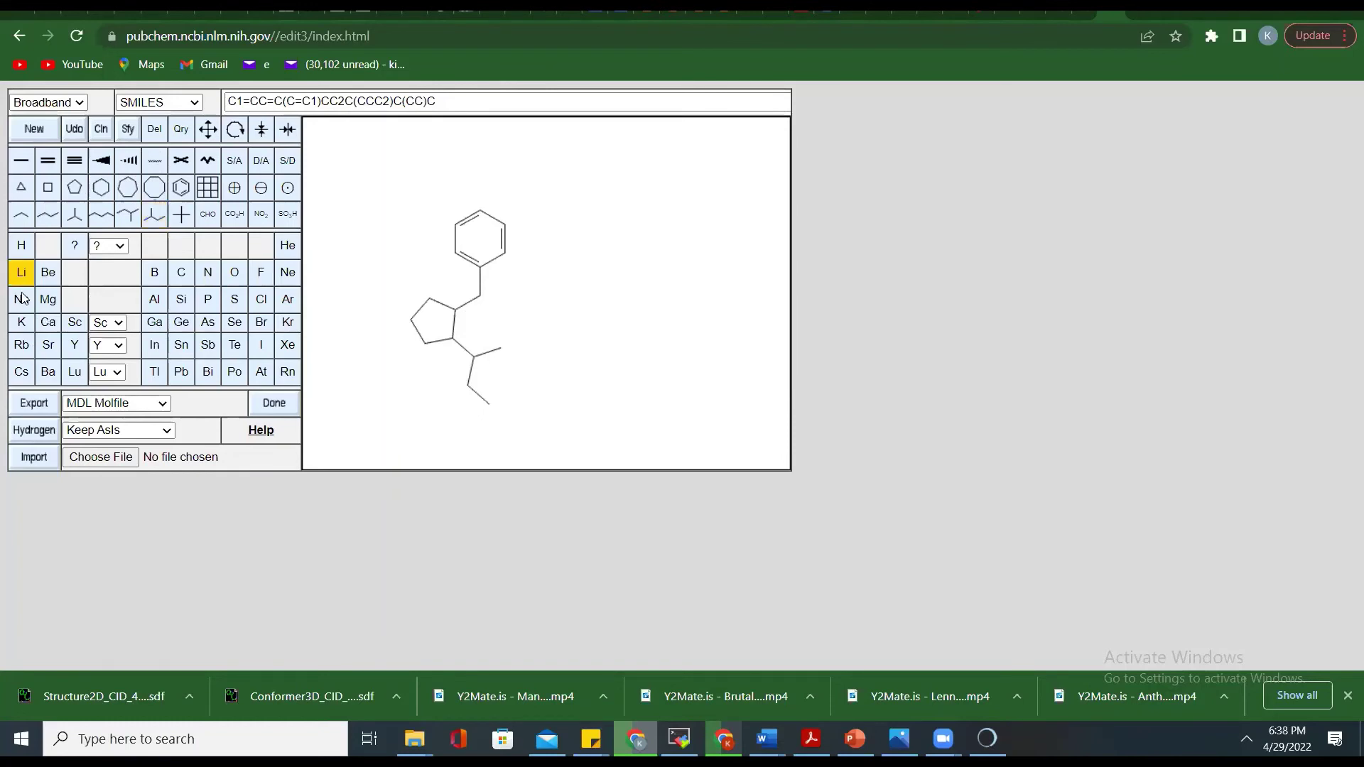
{"action": "left_click", "coordinate": [488, 409]}
Step: Replace the six-membered ring's lower-right atom with nitrogen and its topmost atom with fluorine
{"action": "left_click", "coordinate": [235, 272]}
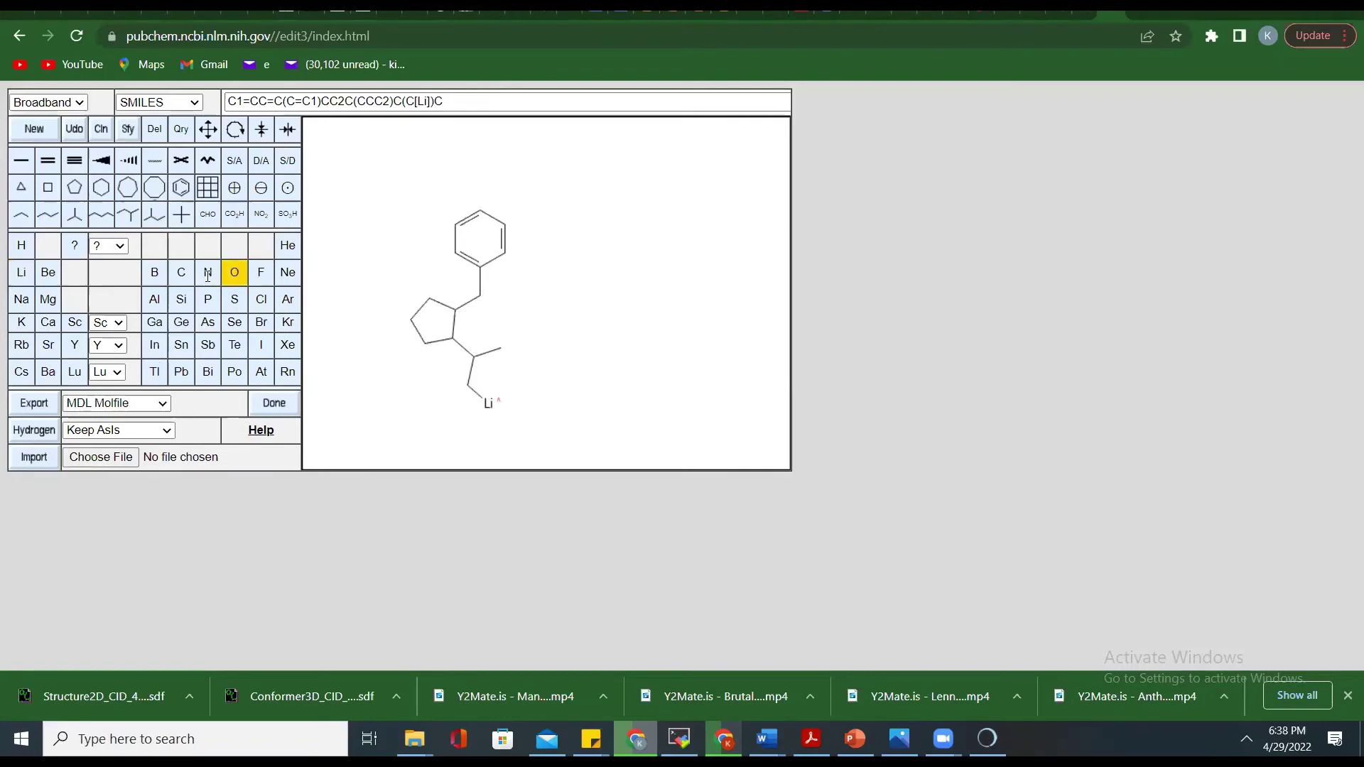
{"action": "left_click", "coordinate": [208, 273]}
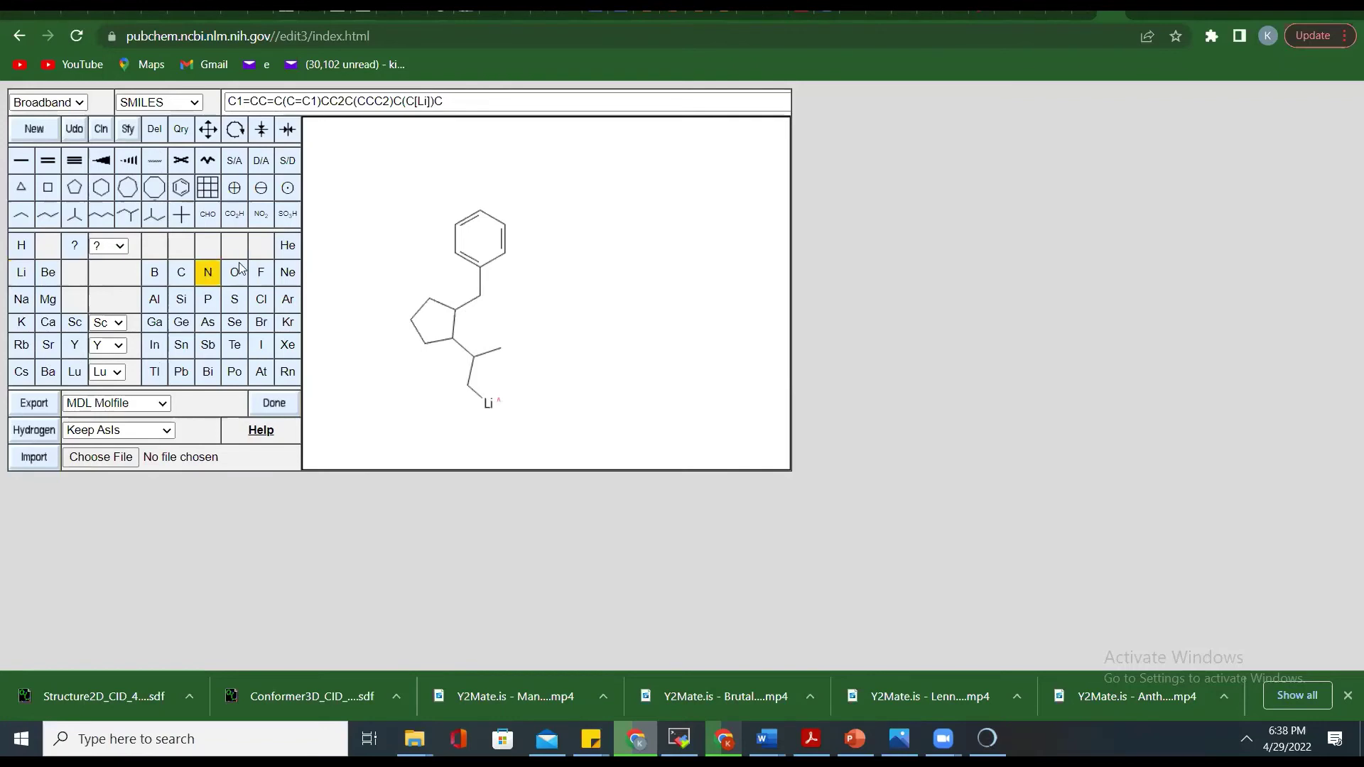
{"action": "left_click", "coordinate": [506, 253]}
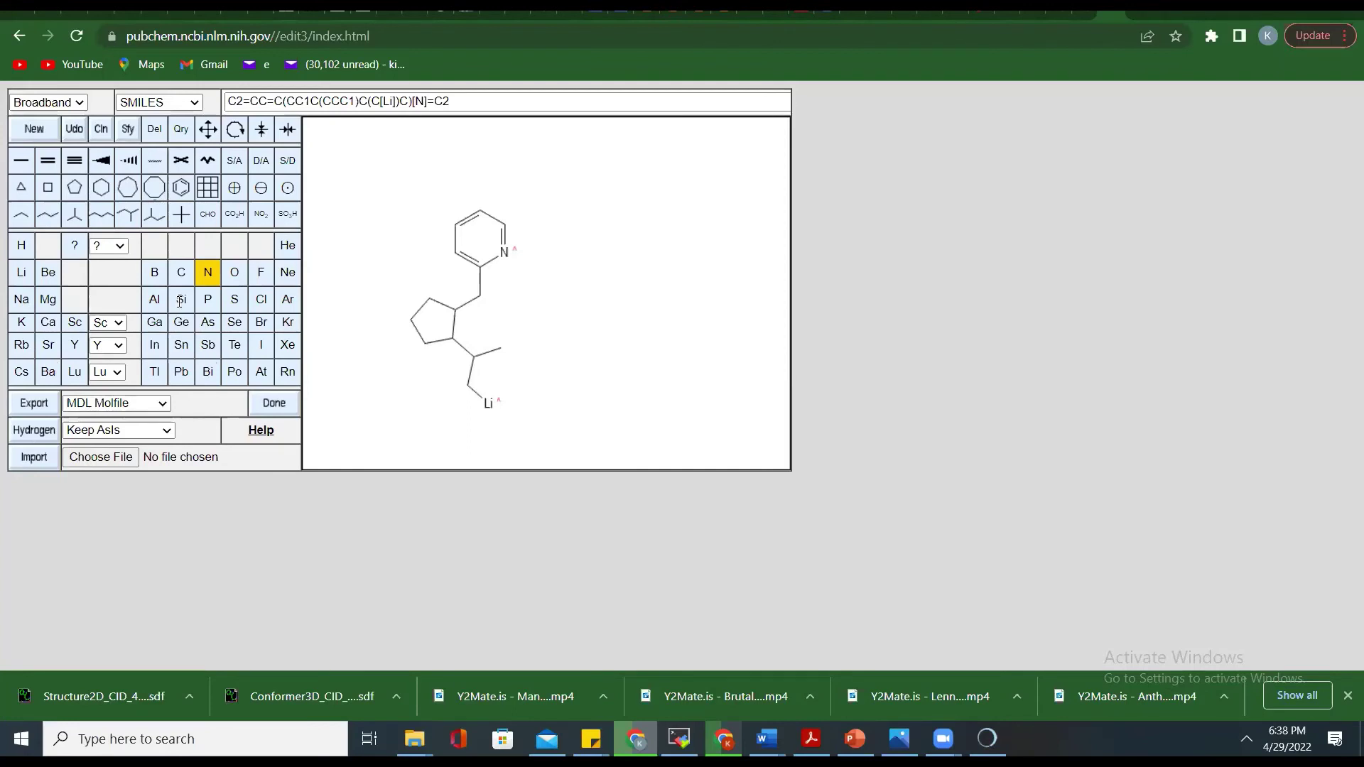
{"action": "left_click", "coordinate": [262, 277]}
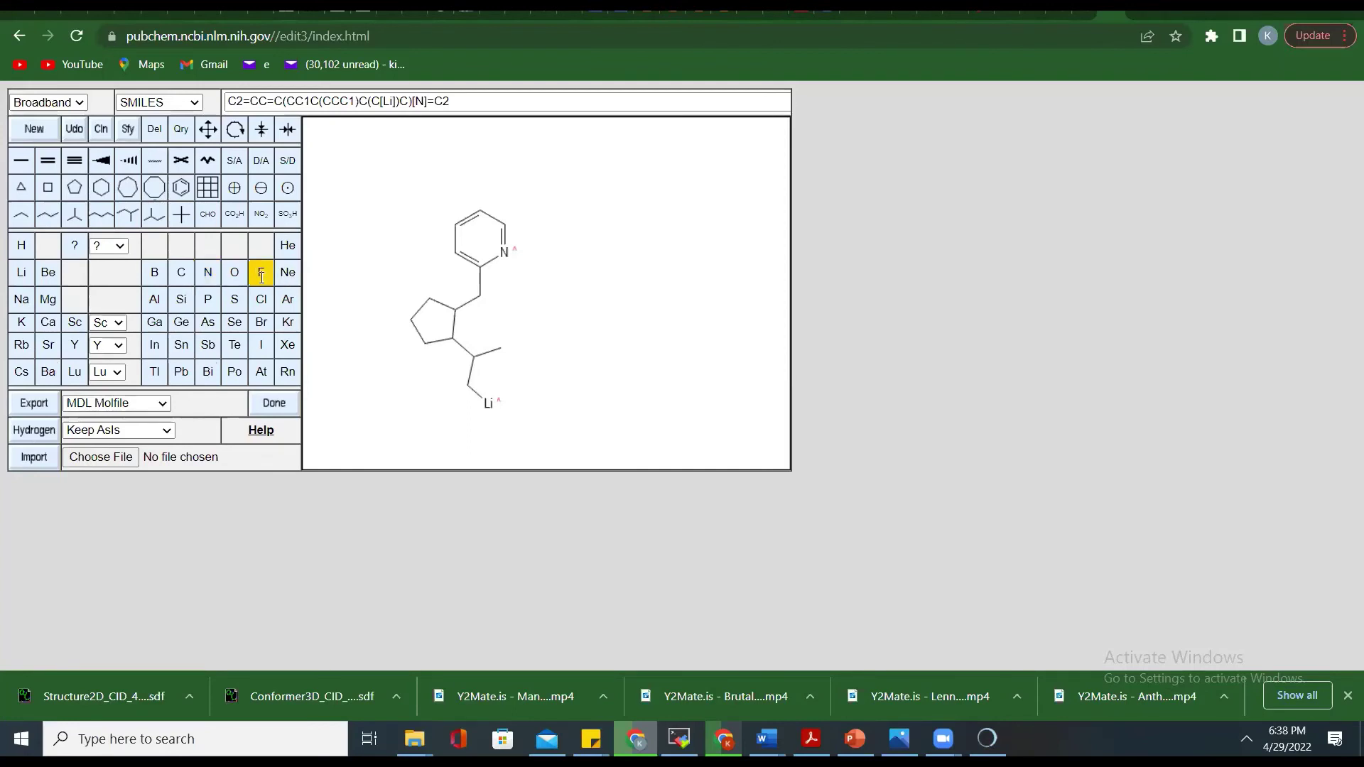
{"action": "left_click", "coordinate": [481, 212]}
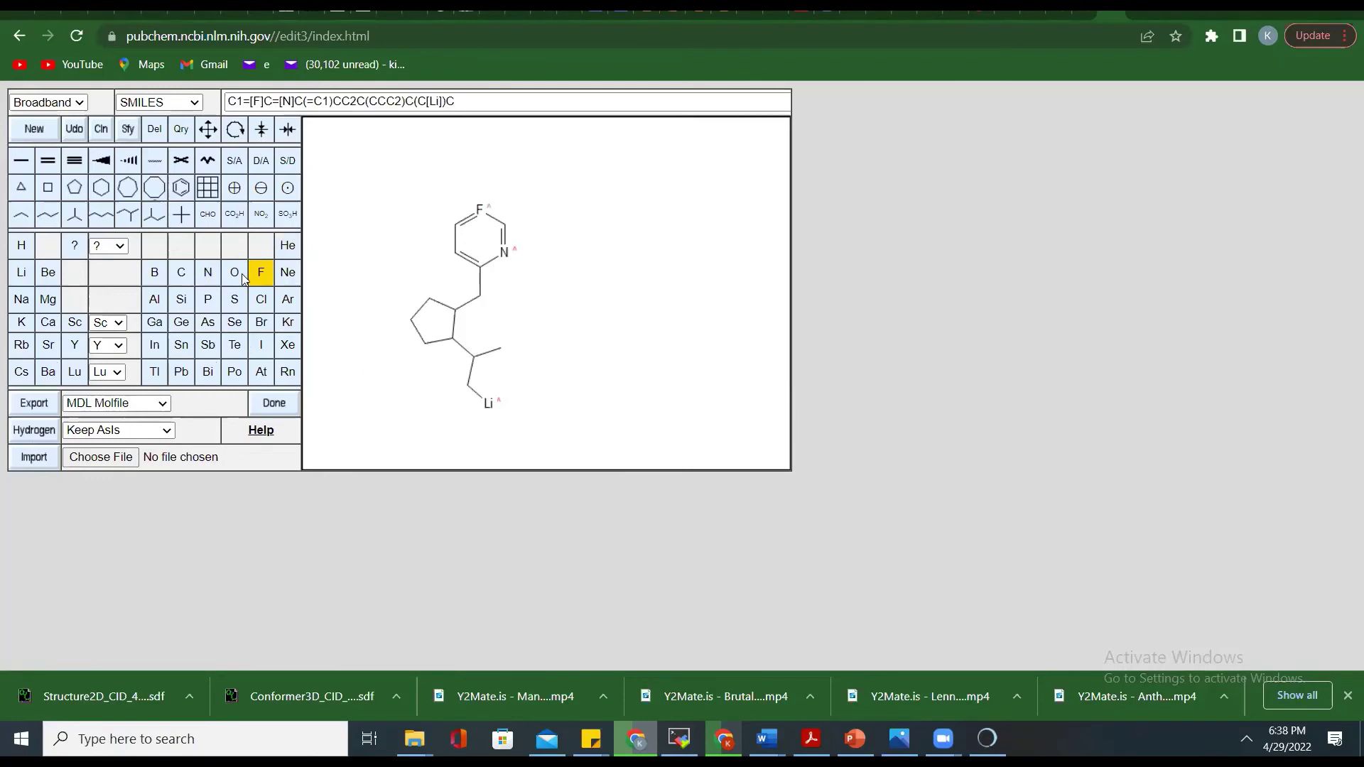
Step: Attach a CO2H group to the free methyl end of the branched chain and clean up the structure's layout
{"action": "left_click", "coordinate": [209, 216]}
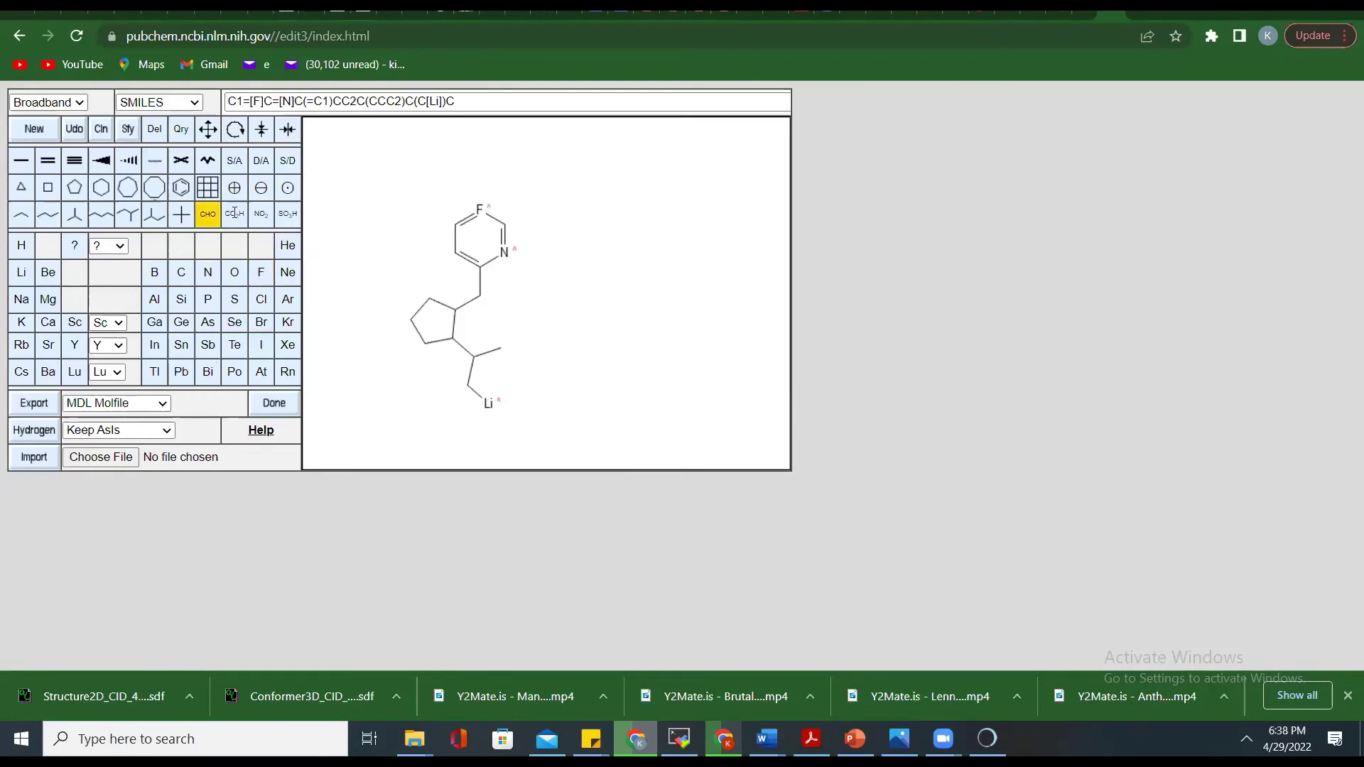
{"action": "left_click", "coordinate": [234, 213]}
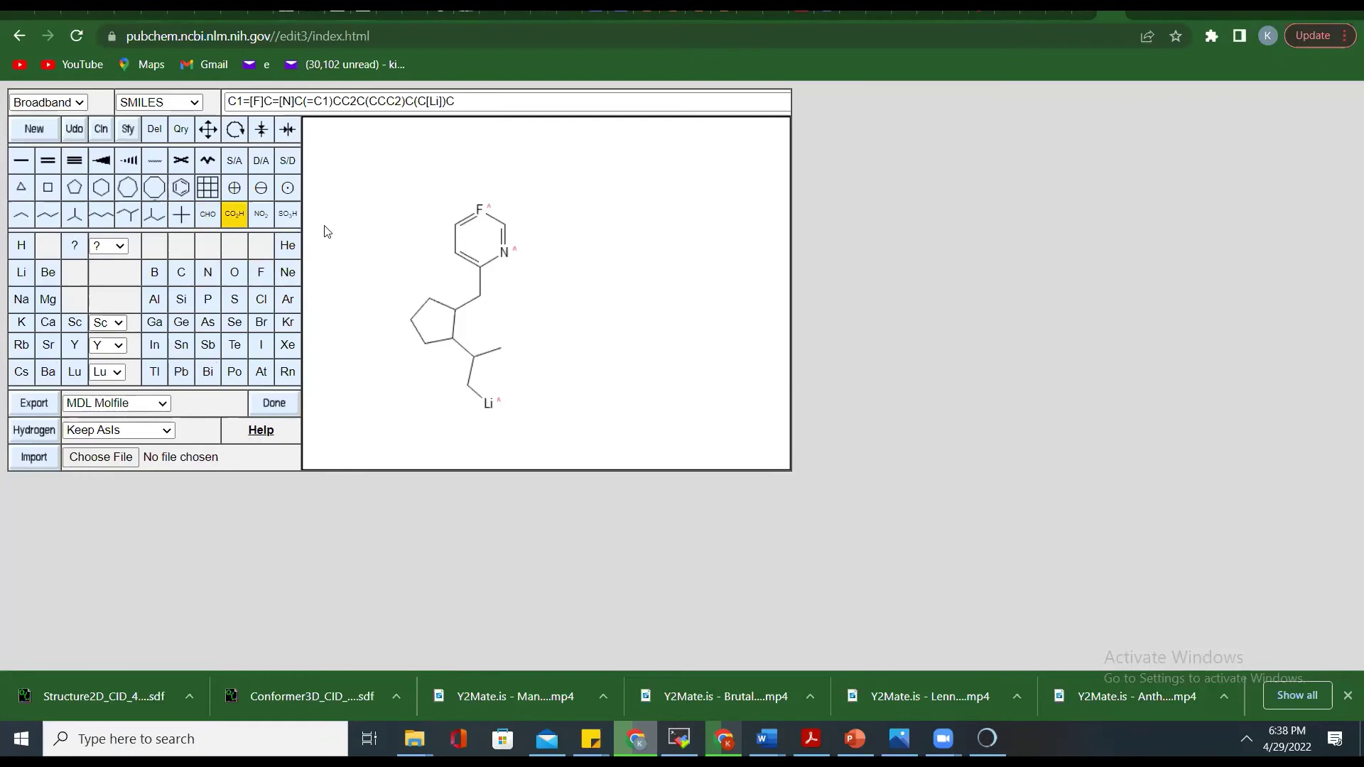
{"action": "left_click", "coordinate": [501, 350]}
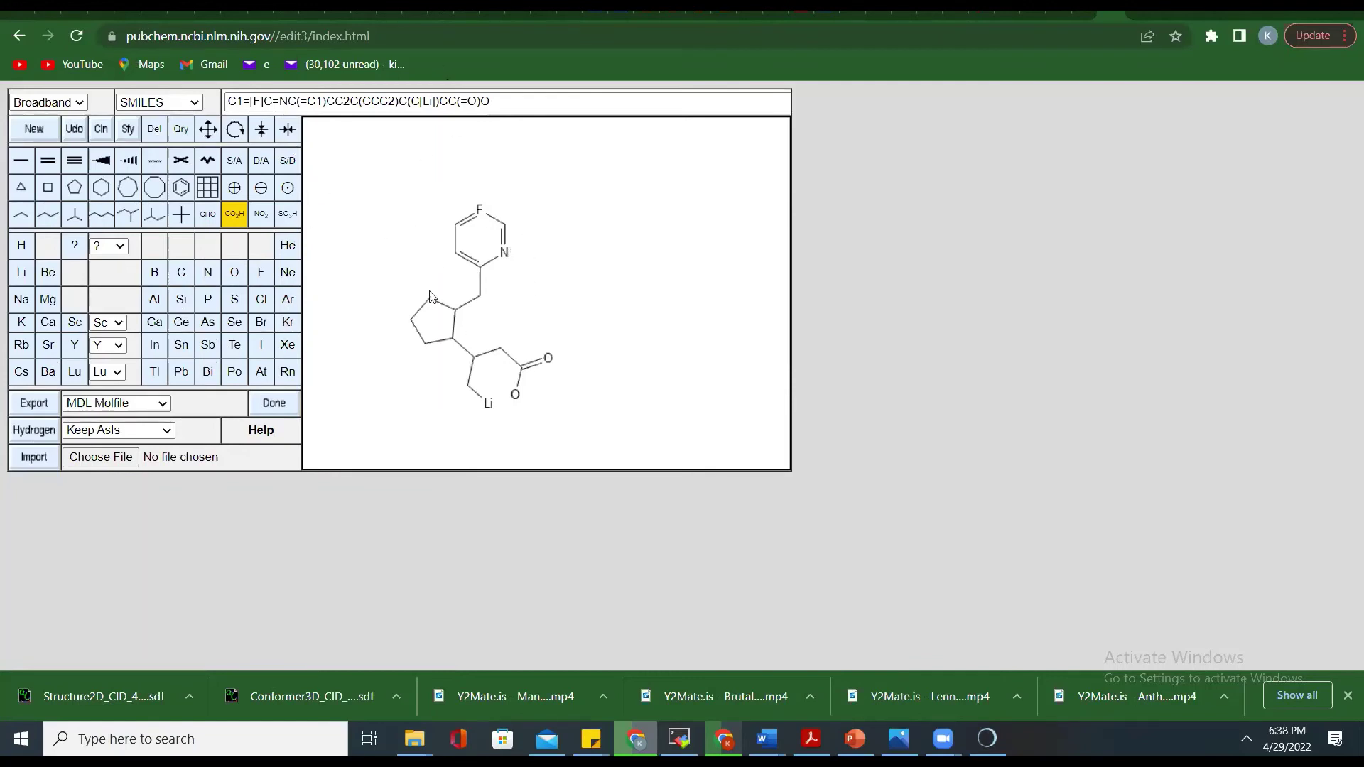
{"action": "left_click", "coordinate": [102, 130]}
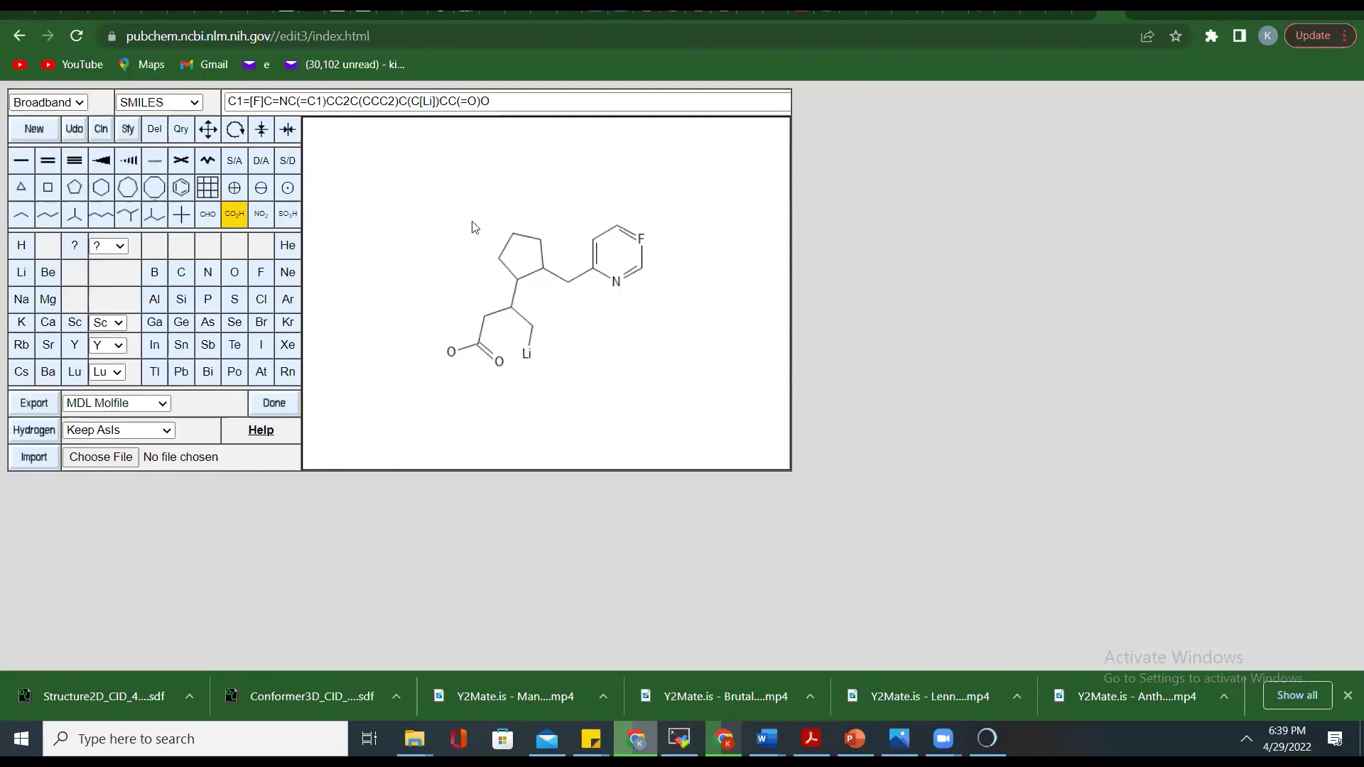
Step: Export the sketched structure as an MDL Molfile and show the downloaded sketcher (6).sdf in its folder
{"action": "left_click", "coordinate": [164, 403]}
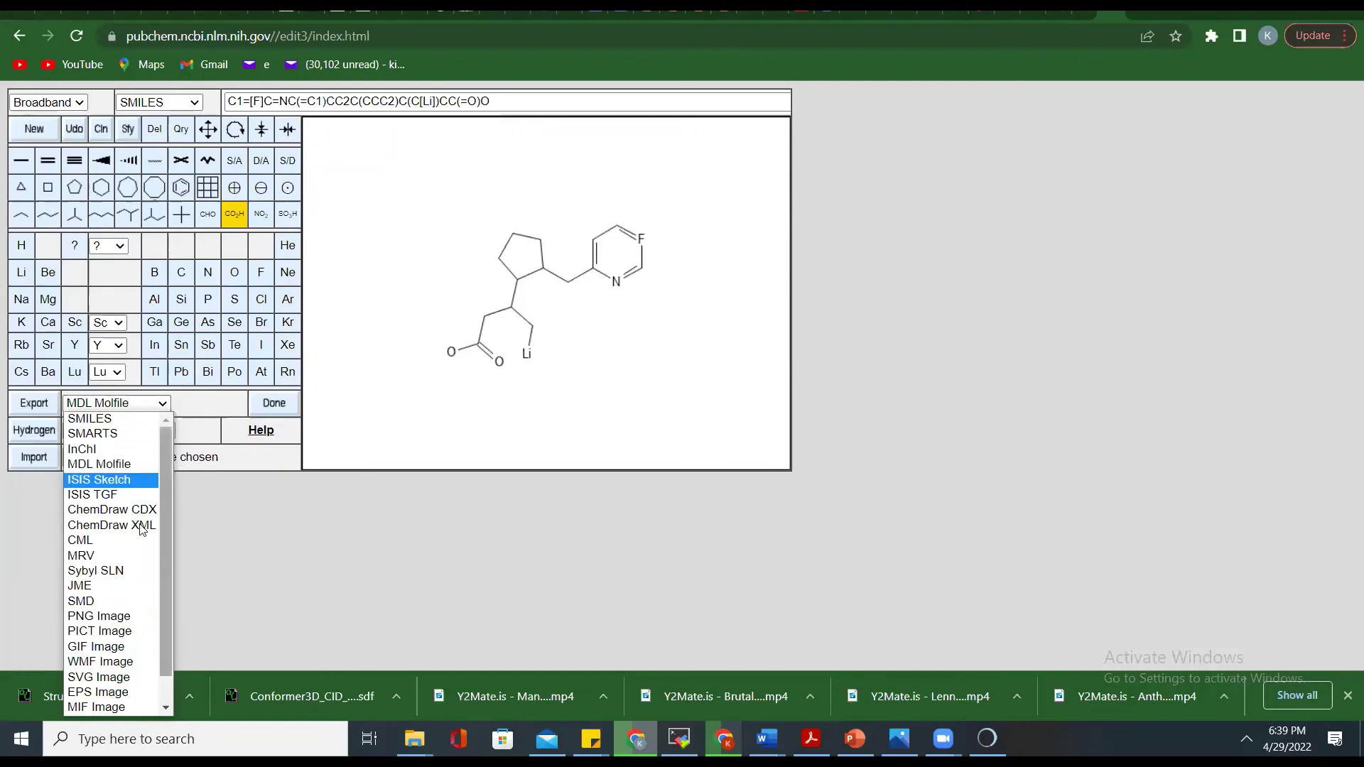
{"action": "left_click", "coordinate": [93, 468]}
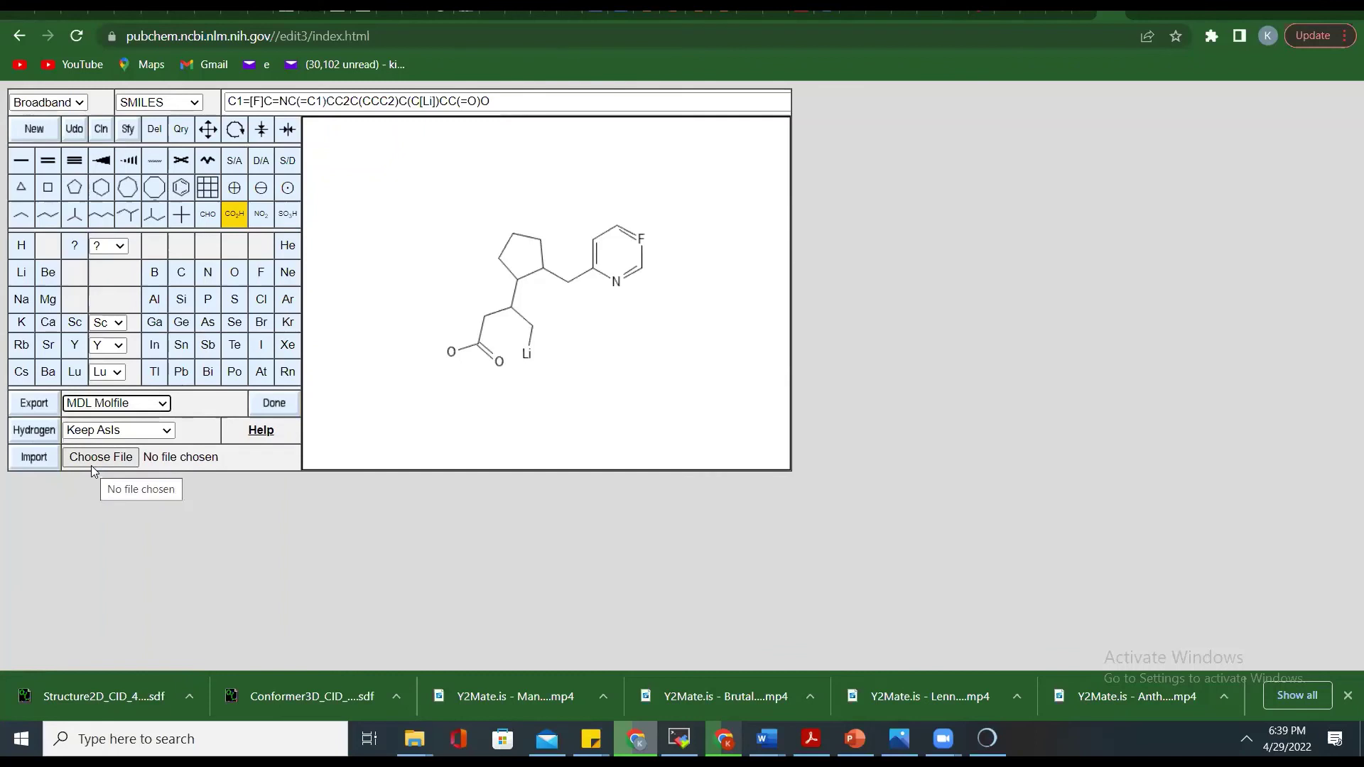
{"action": "left_click", "coordinate": [33, 405]}
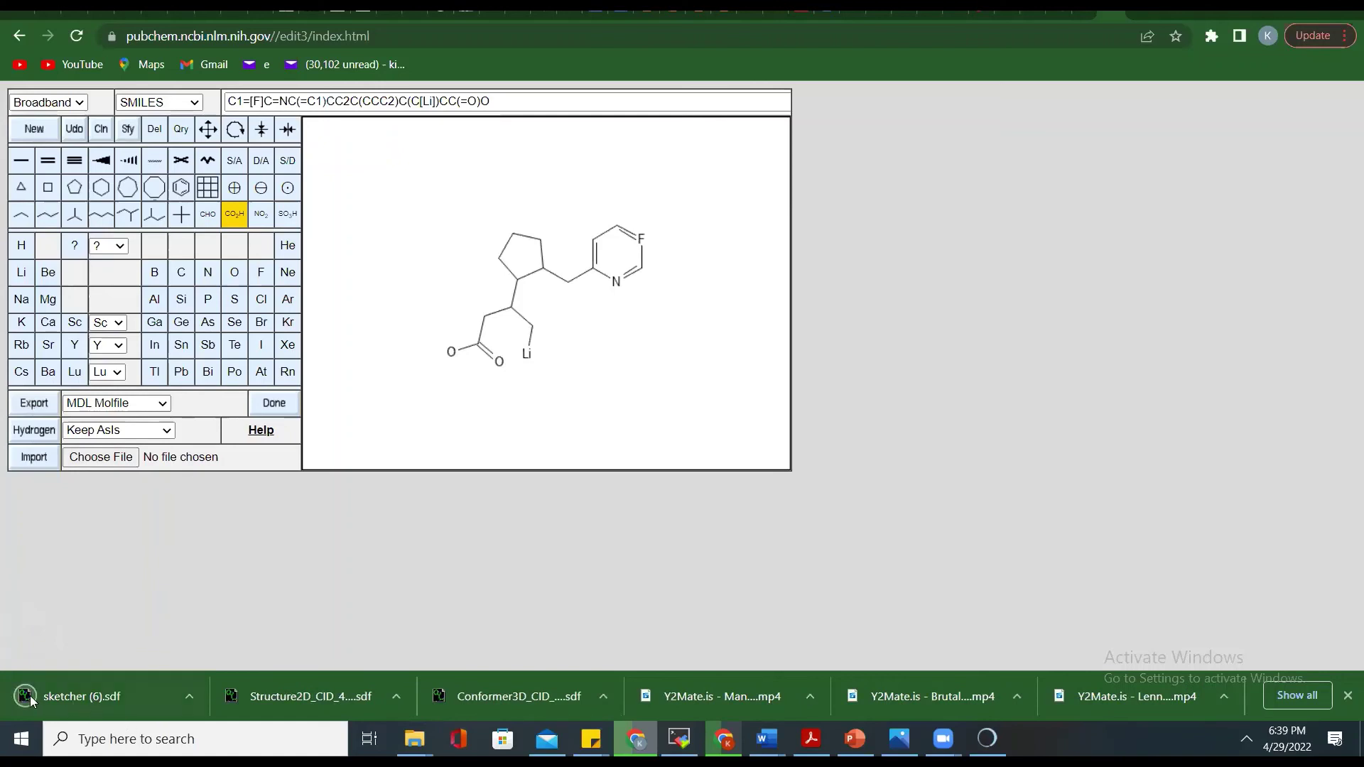
{"action": "left_click", "coordinate": [190, 698]}
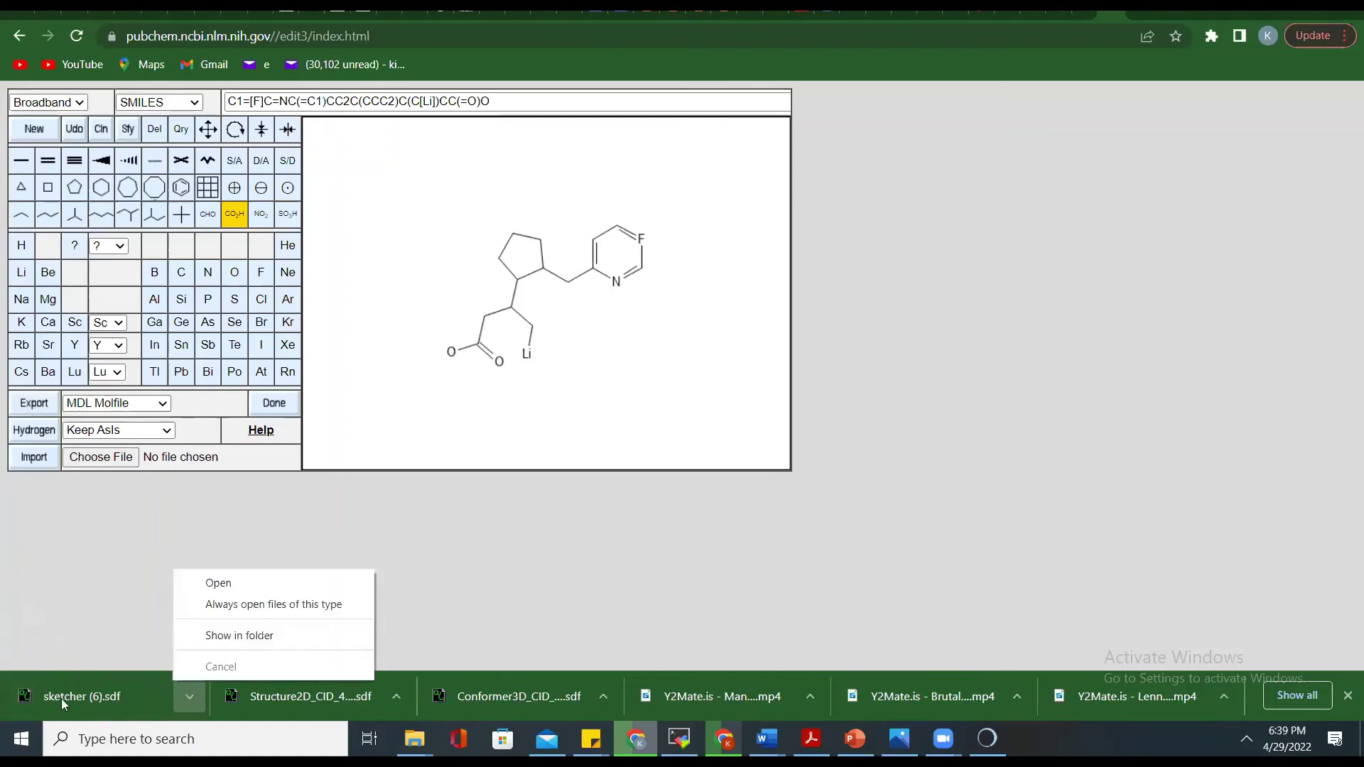
{"action": "left_click", "coordinate": [229, 636]}
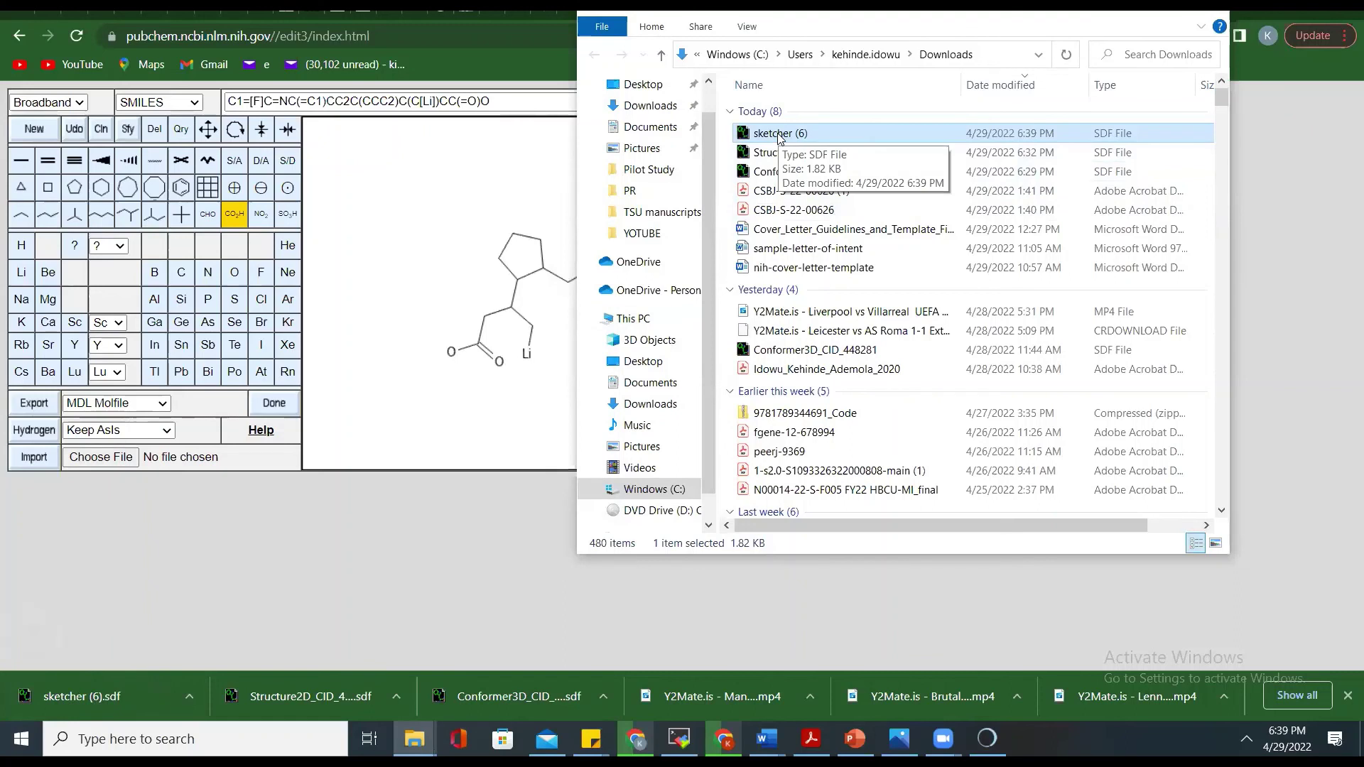
Step: Cut the sketcher (6) file in the Downloads folder and close the folder window
{"action": "left_click_drag", "start_coordinate": [780, 137], "coordinate": [938, 63]}
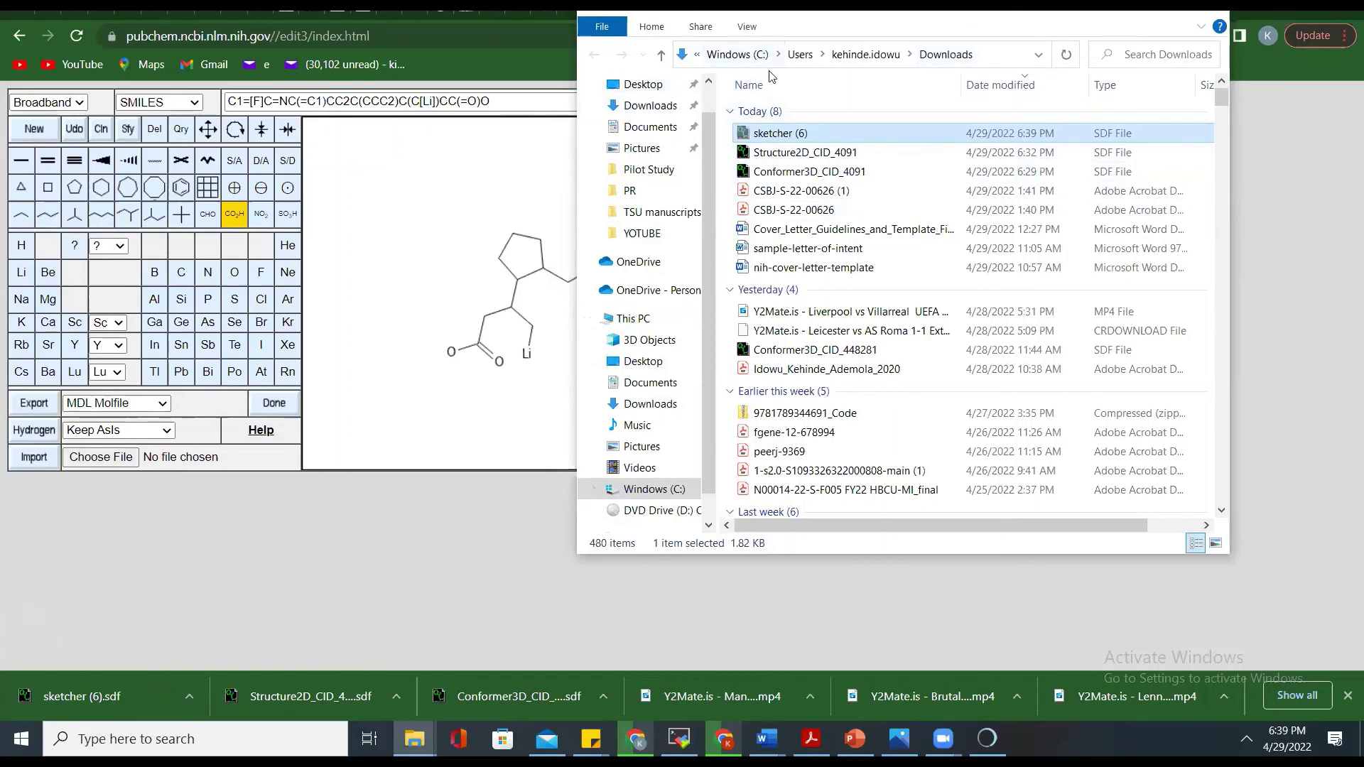
{"action": "left_click", "coordinate": [822, 102]}
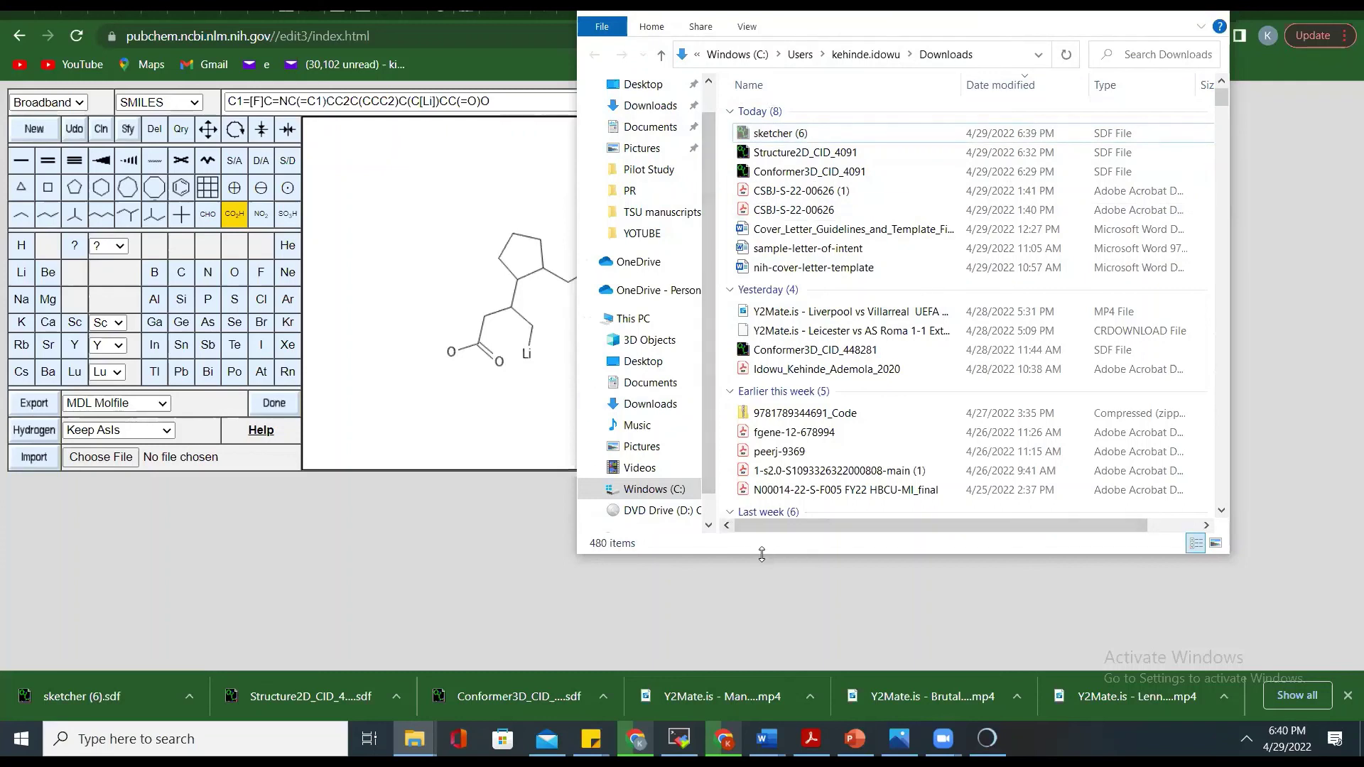
{"action": "left_click_drag", "start_coordinate": [762, 557], "coordinate": [710, 586]}
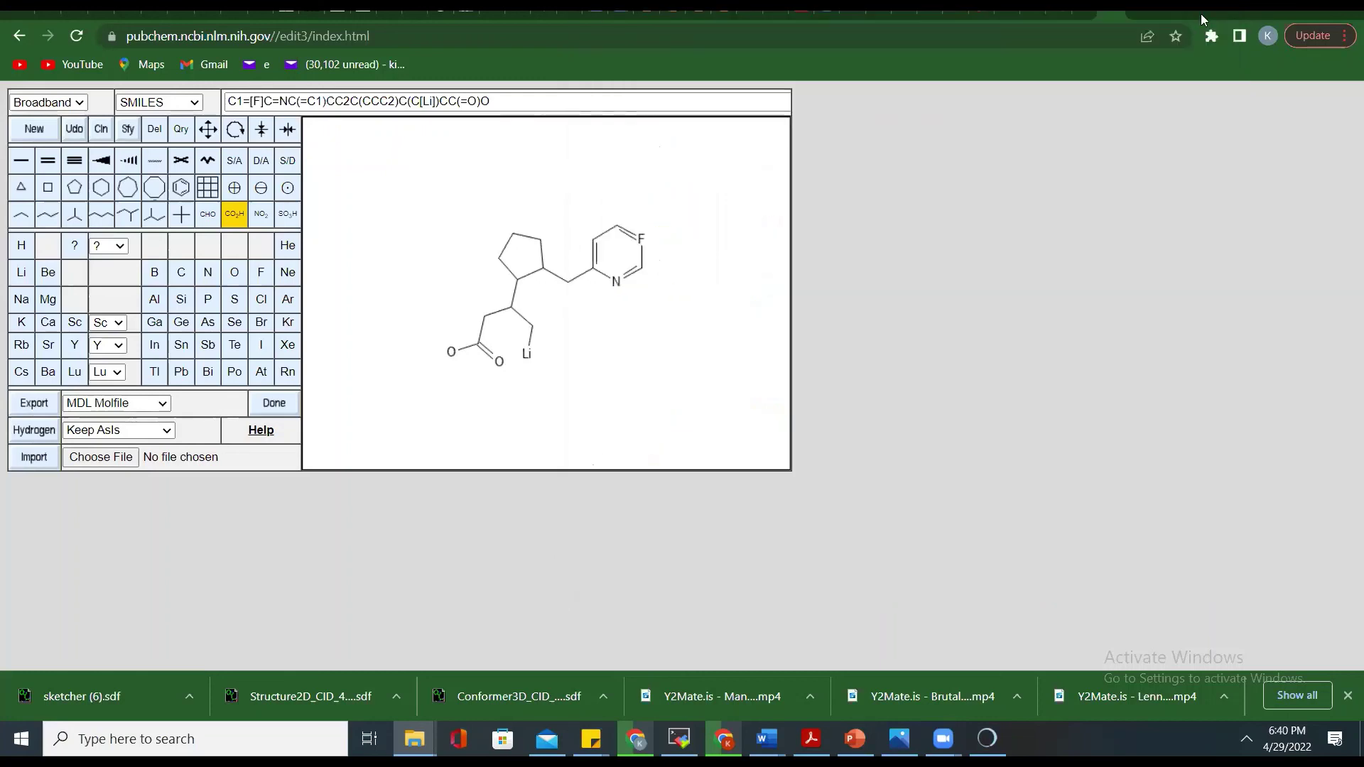
{"action": "left_click", "coordinate": [1208, 13]}
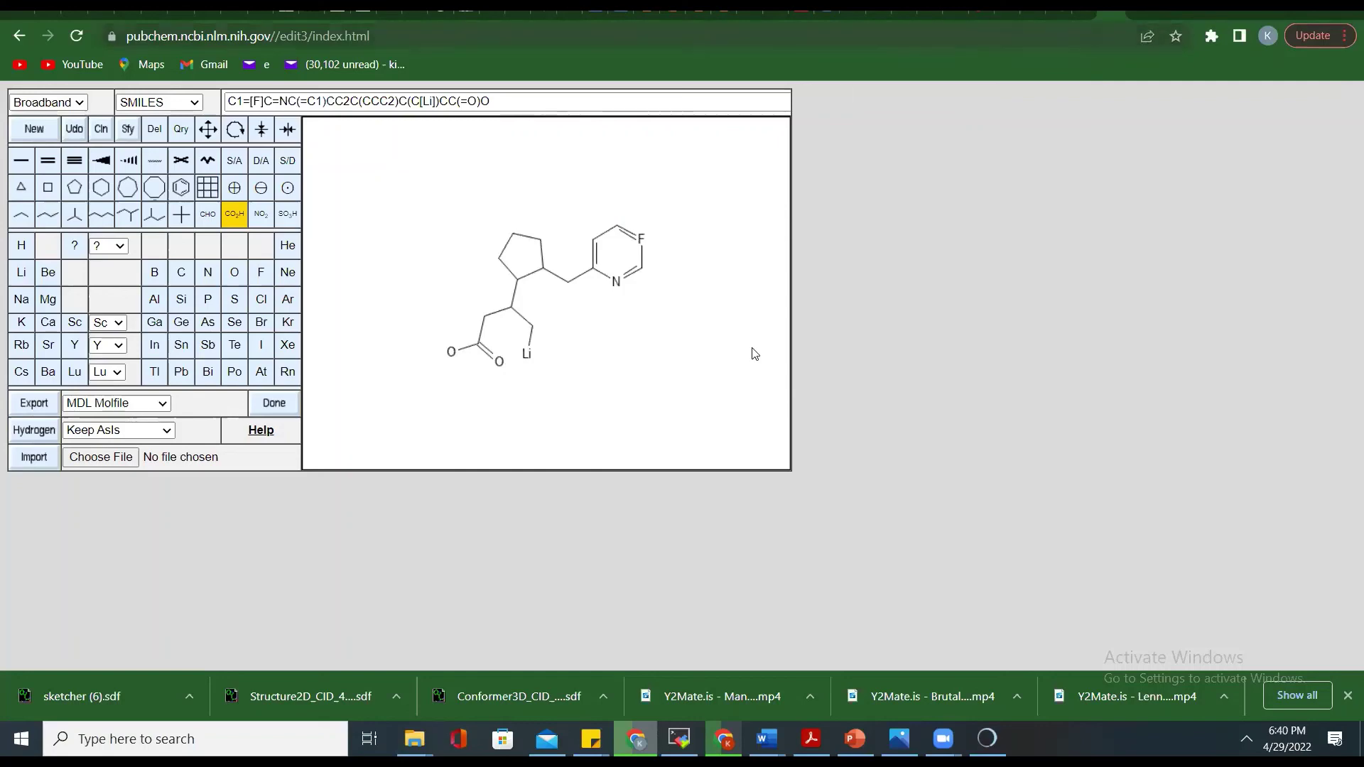
{"action": "mouse_move", "coordinate": [636, 739]}
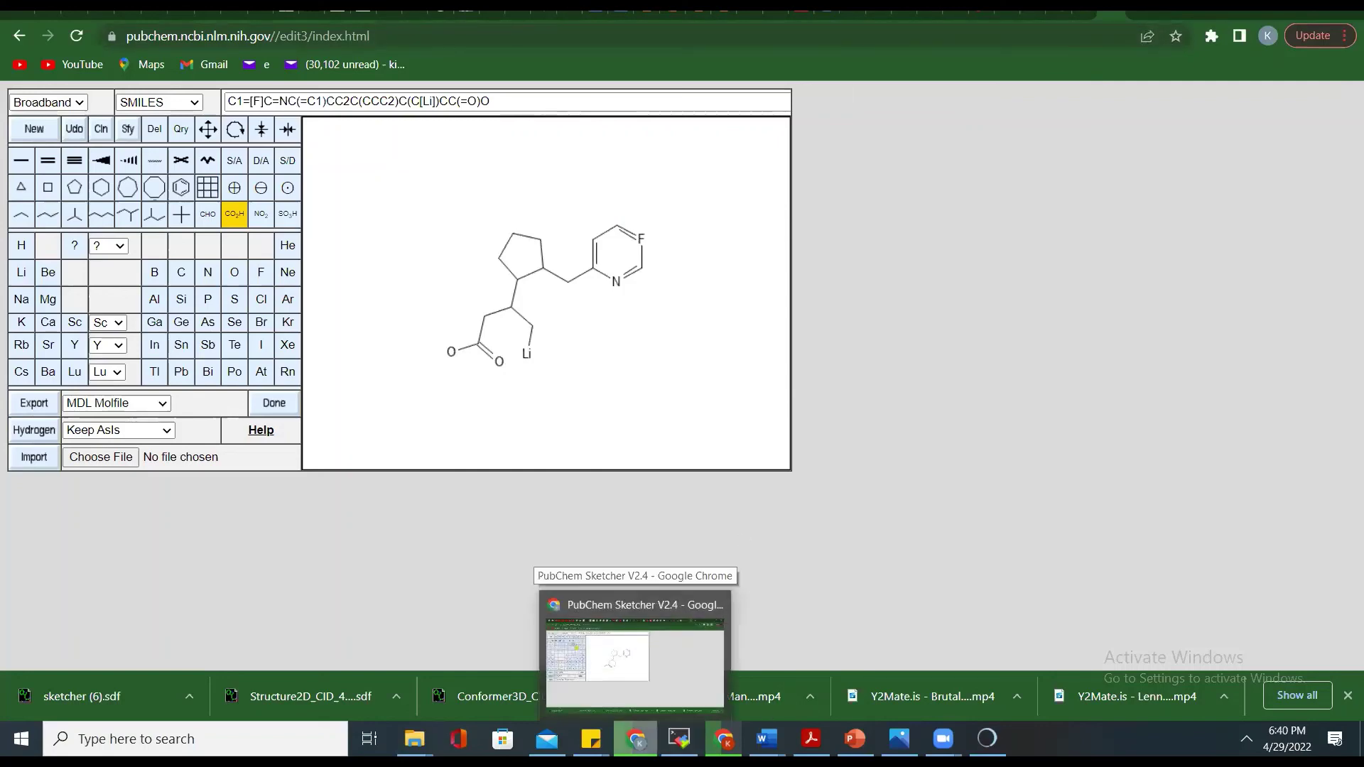
{"action": "mouse_move", "coordinate": [944, 739]}
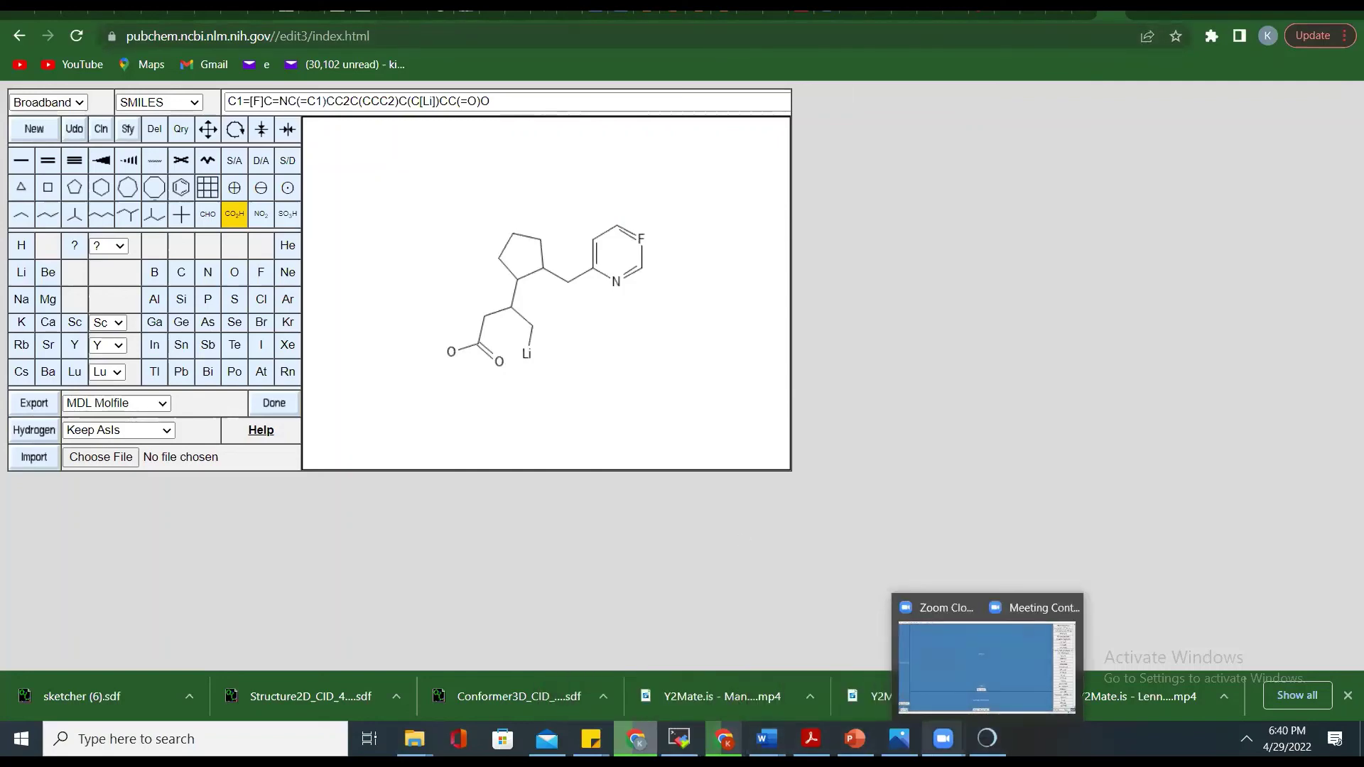